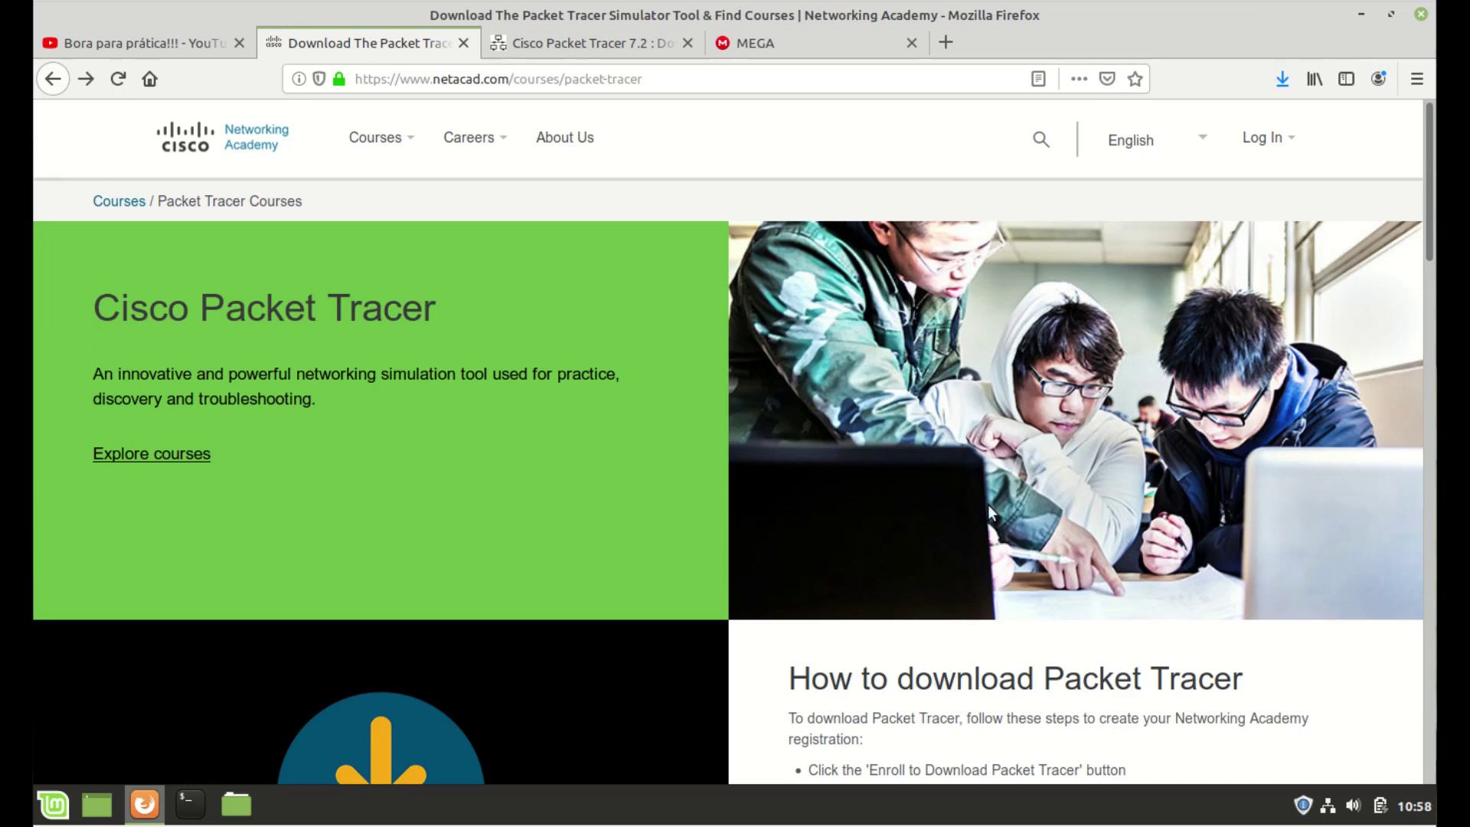
# Step: Review the Cisco Packet Tracer page, including the download instructions, the tool description and the available courses
pyautogui.scroll(-3, 987, 504)
pyautogui.scroll(-3, 988, 504)
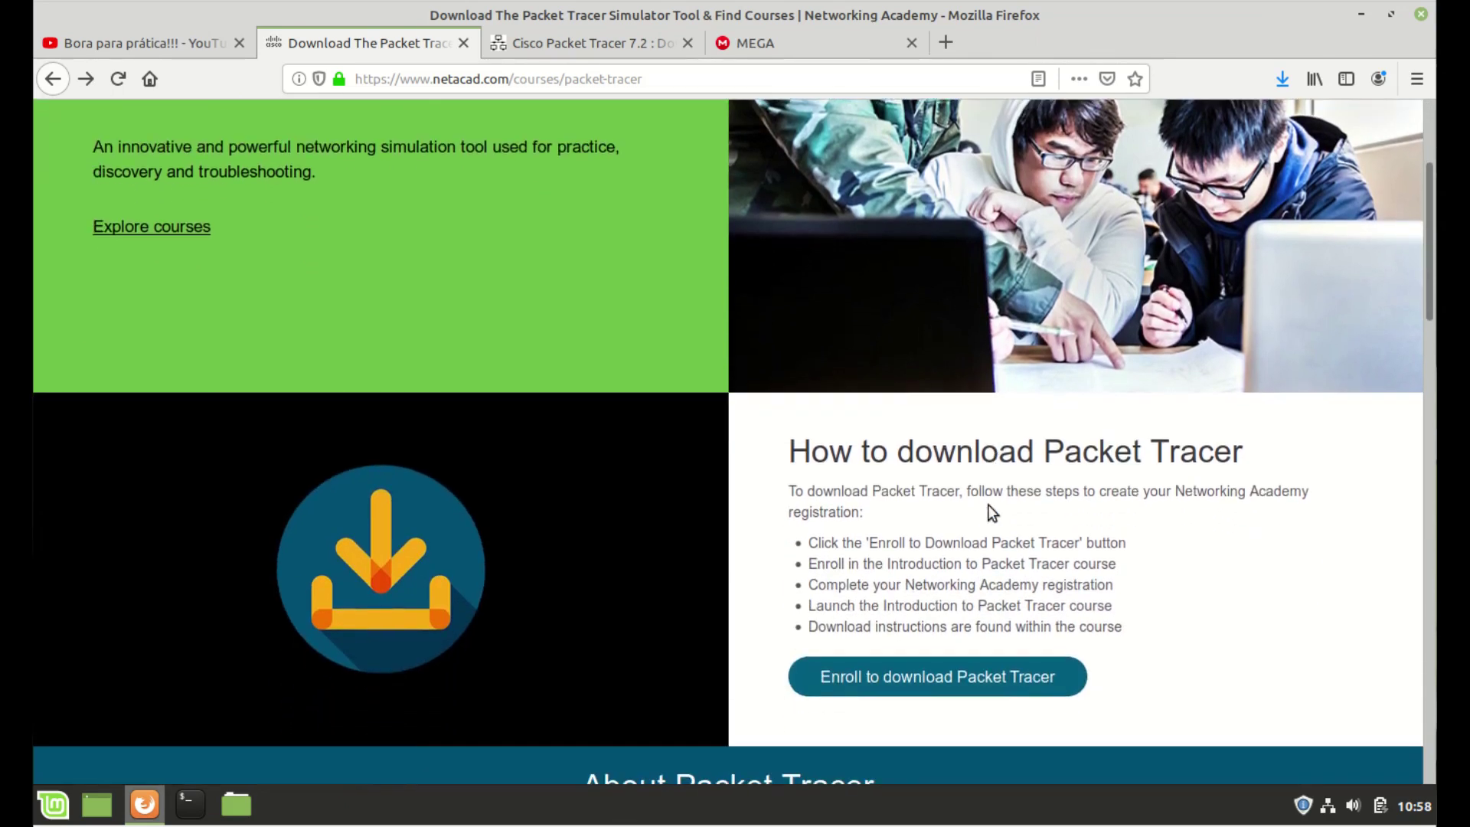
pyautogui.scroll(-3, 987, 503)
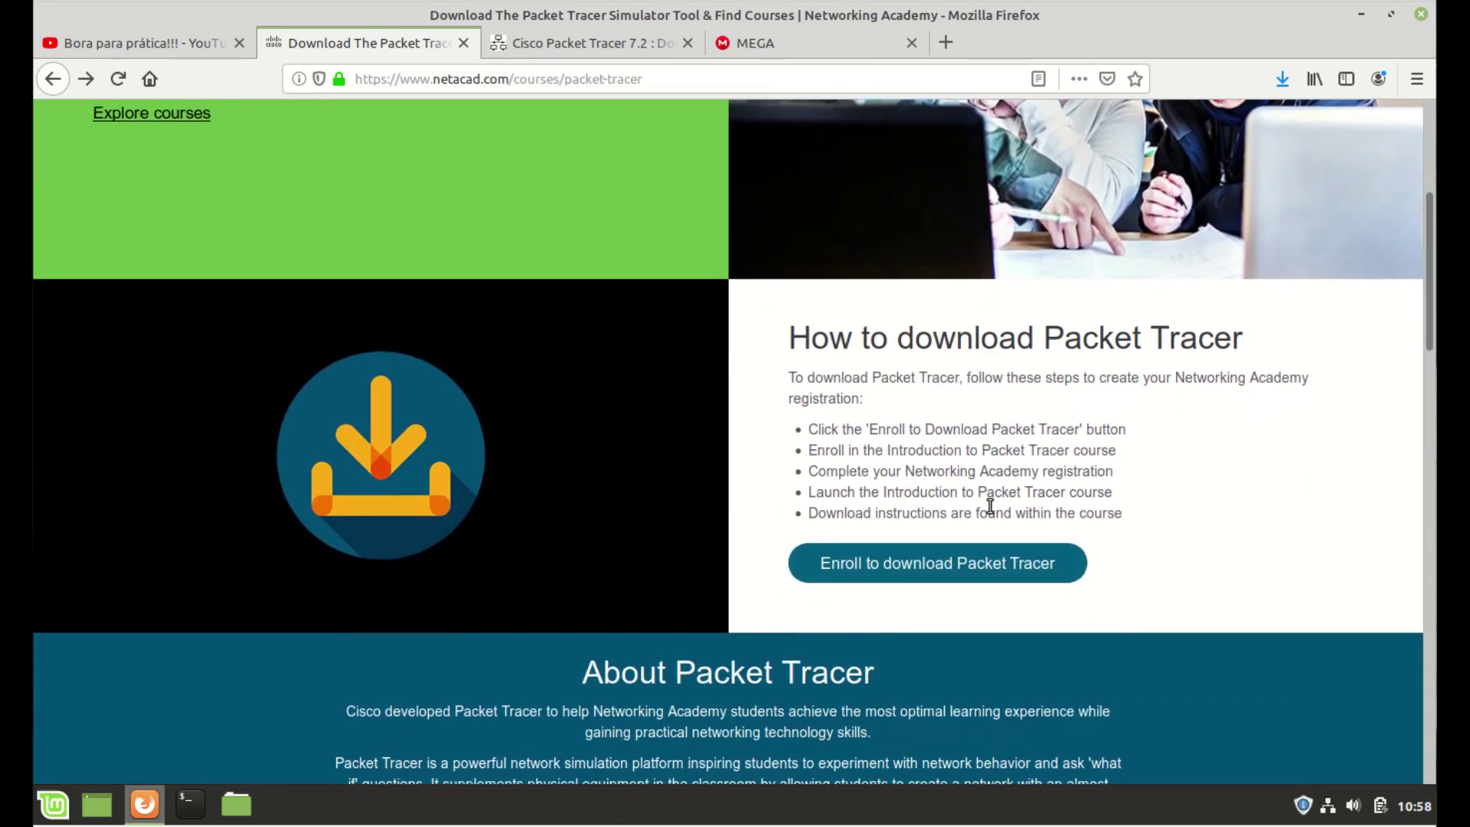
pyautogui.scroll(-5, 990, 505)
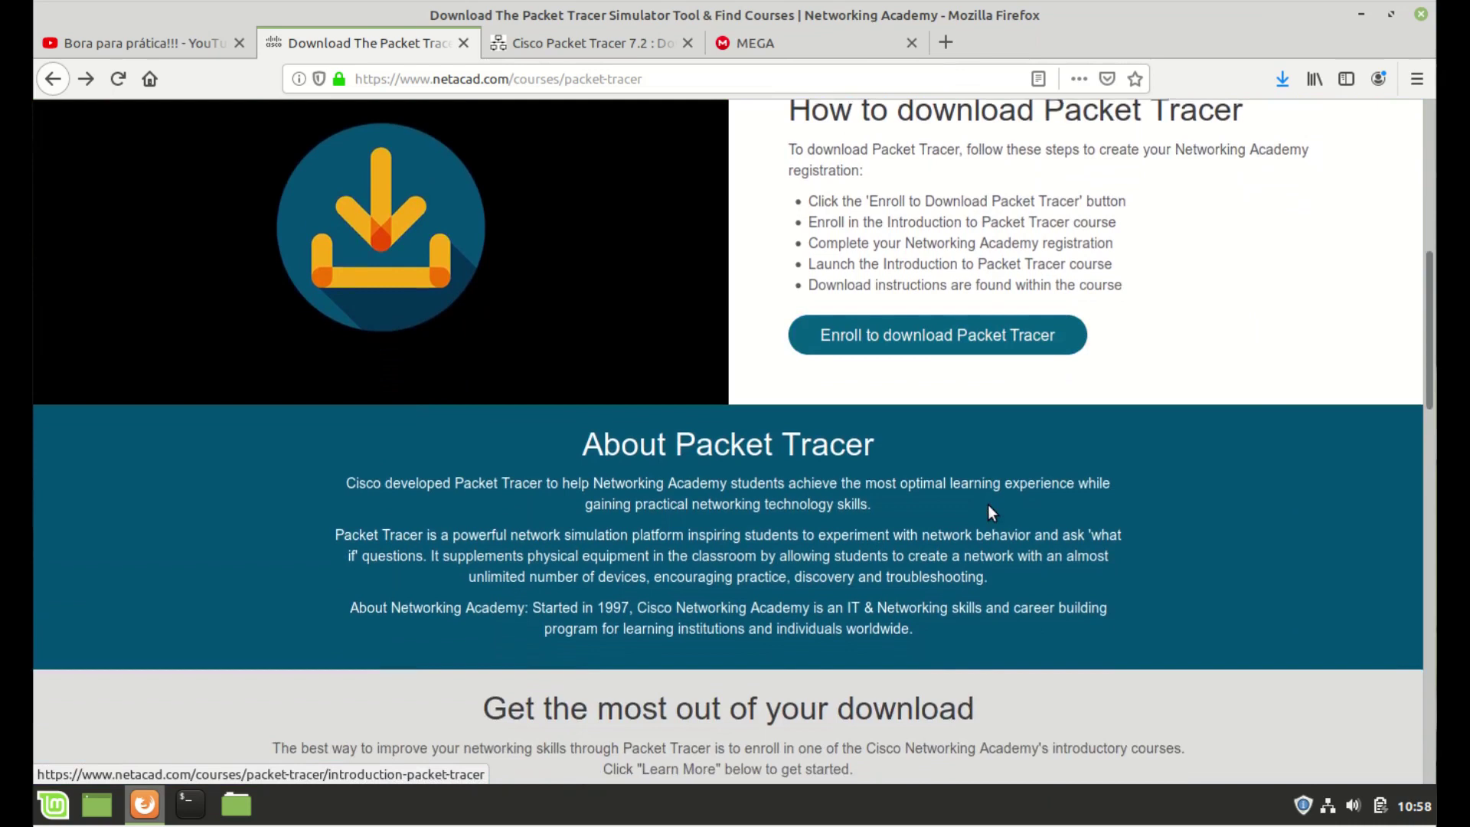
pyautogui.scroll(-7, 988, 506)
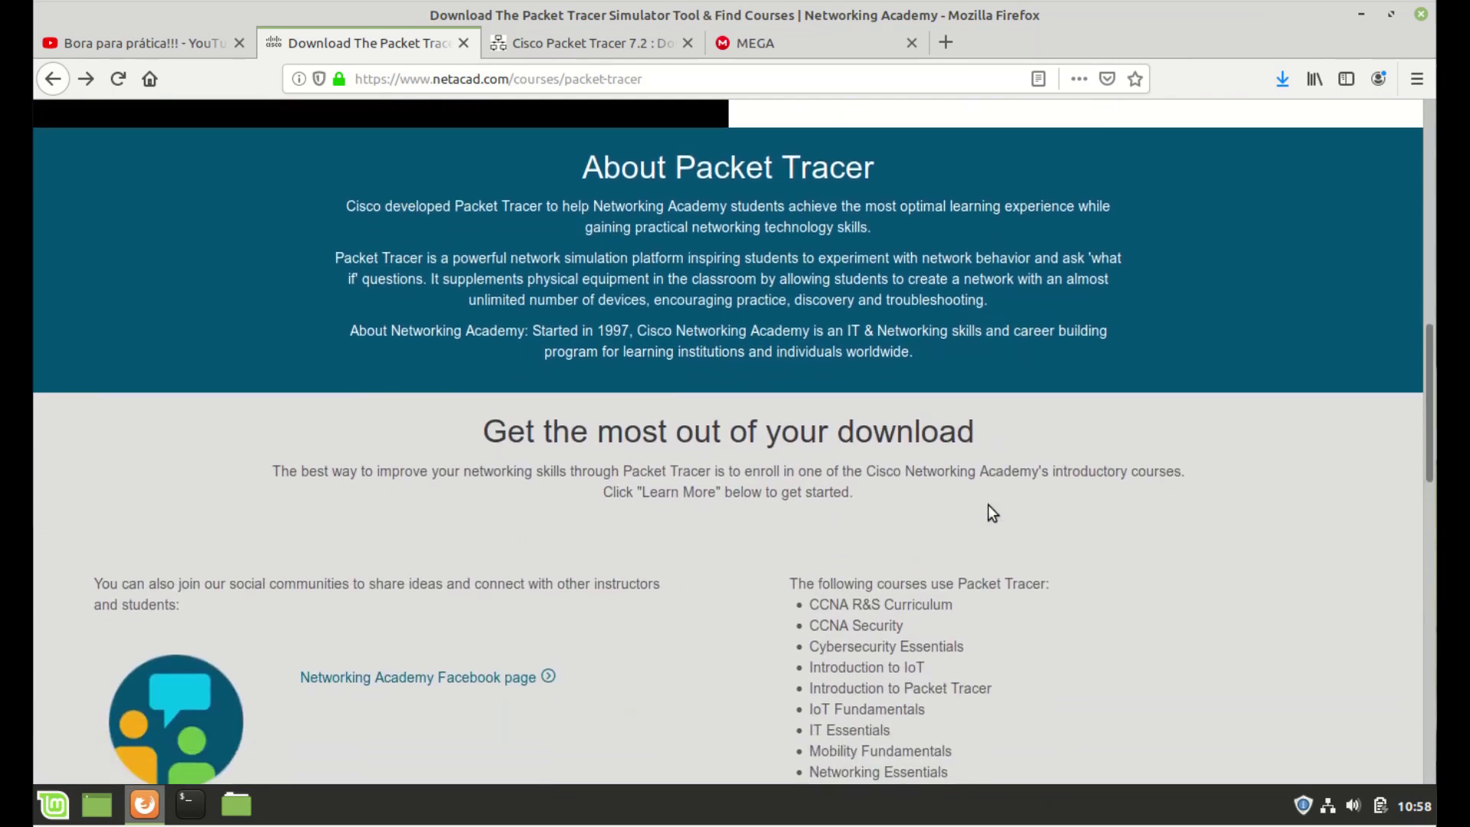
pyautogui.scroll(-5, 987, 503)
pyautogui.scroll(-3, 987, 504)
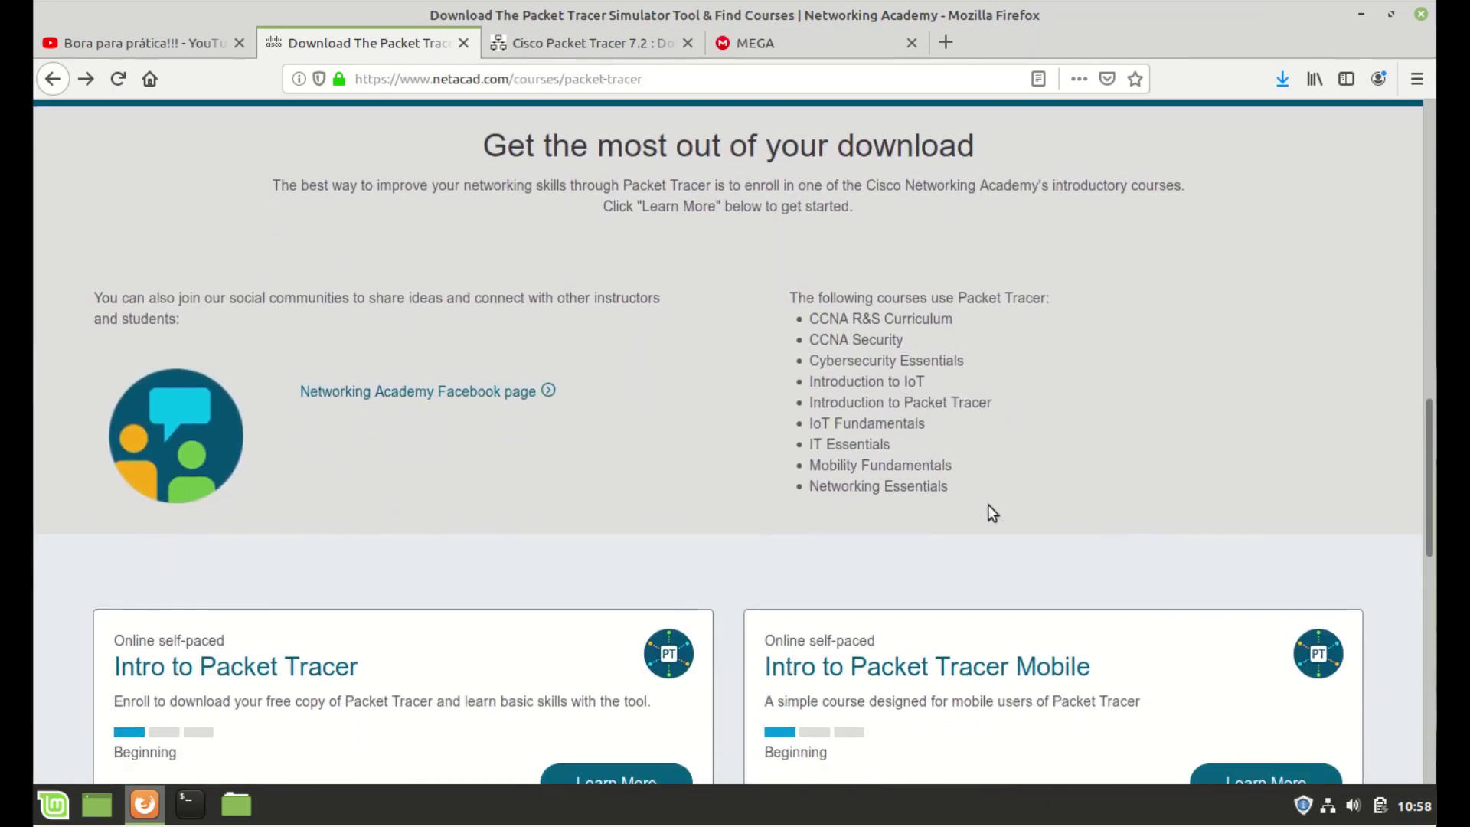
pyautogui.scroll(-5, 988, 505)
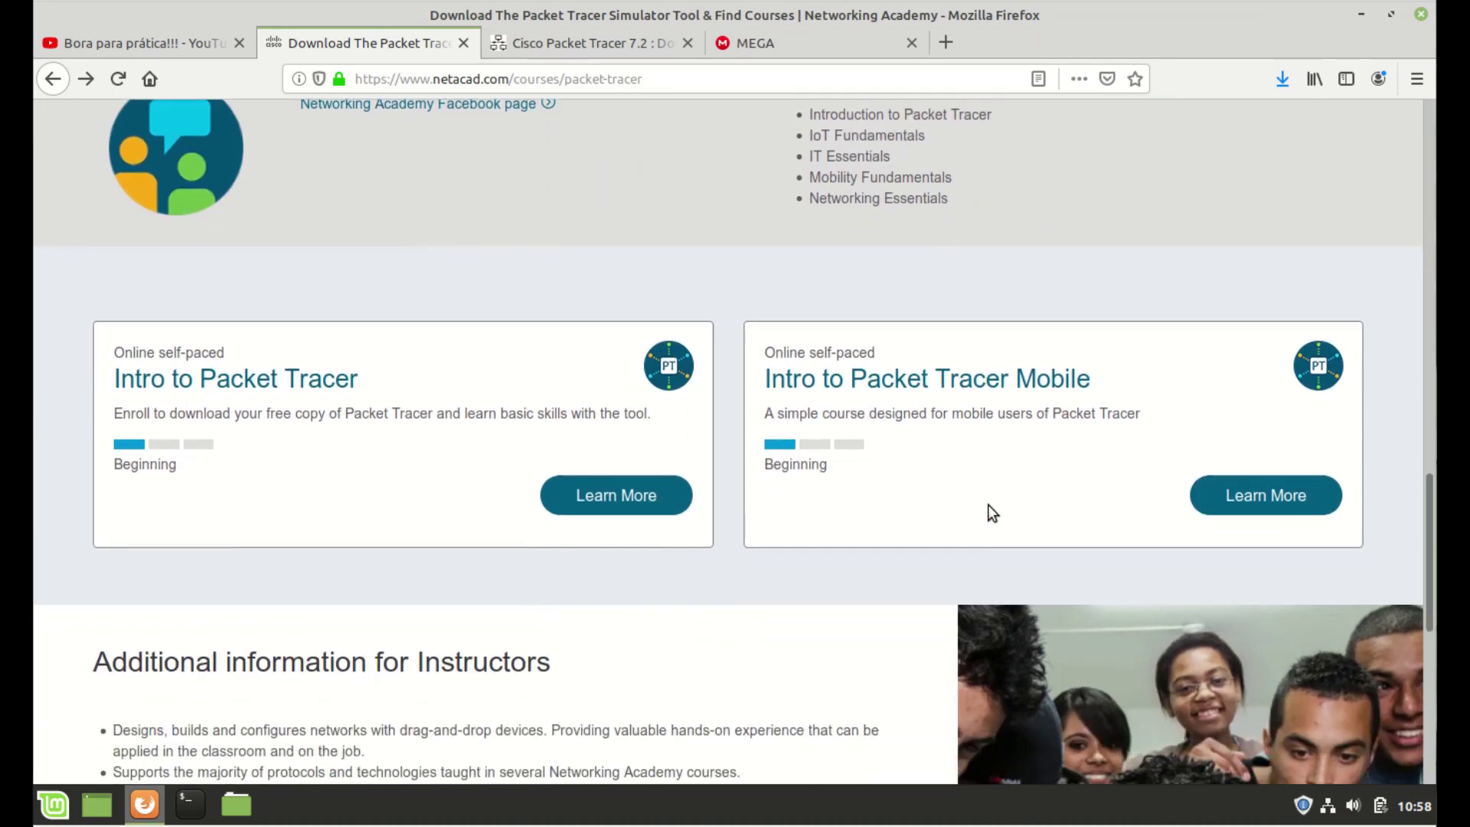
pyautogui.scroll(-3, 989, 505)
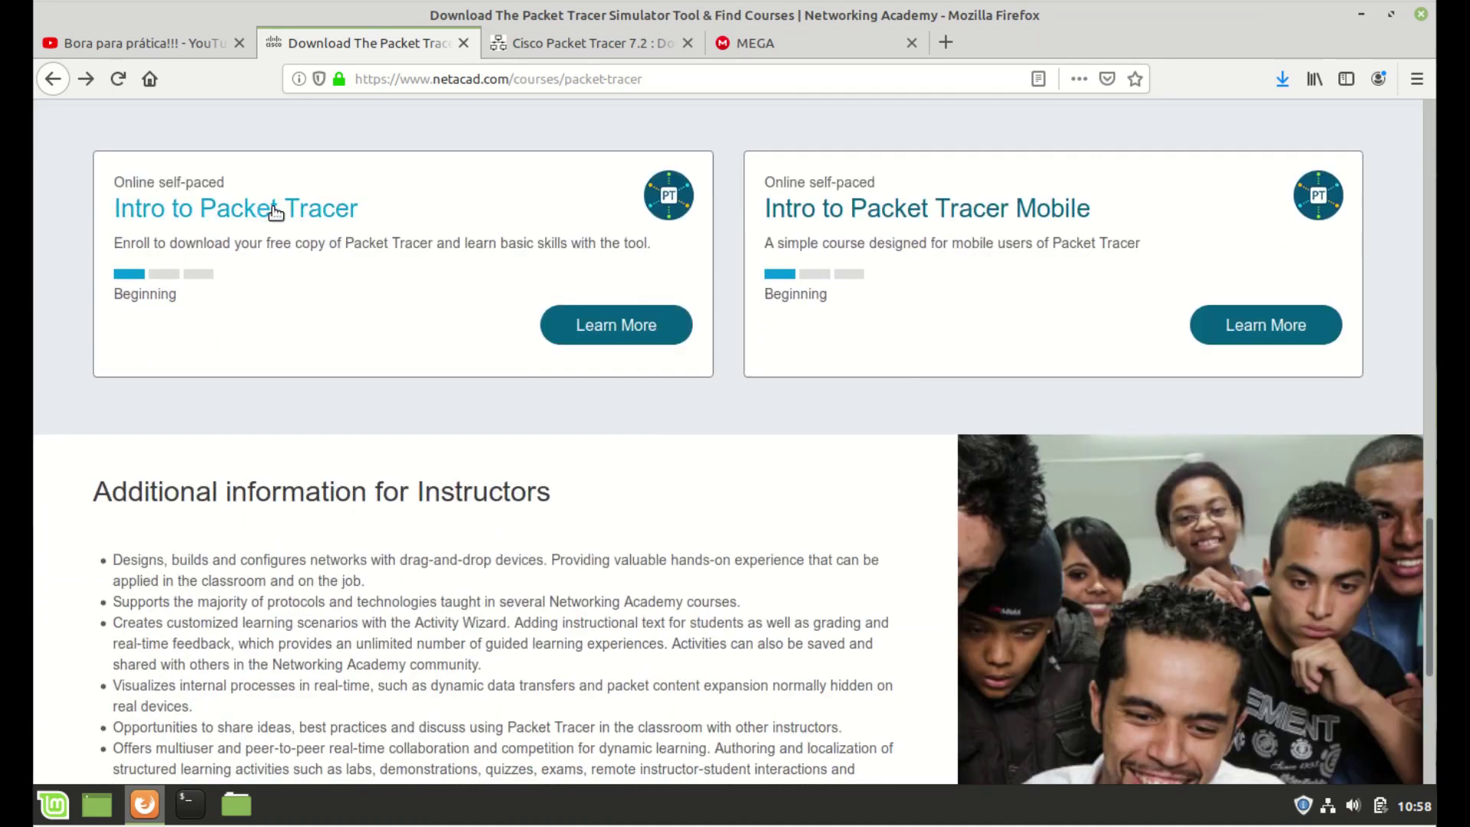
# Step: Open the Intro to Packet Tracer course and bring up its English self-enrollment form
pyautogui.click(275, 210)
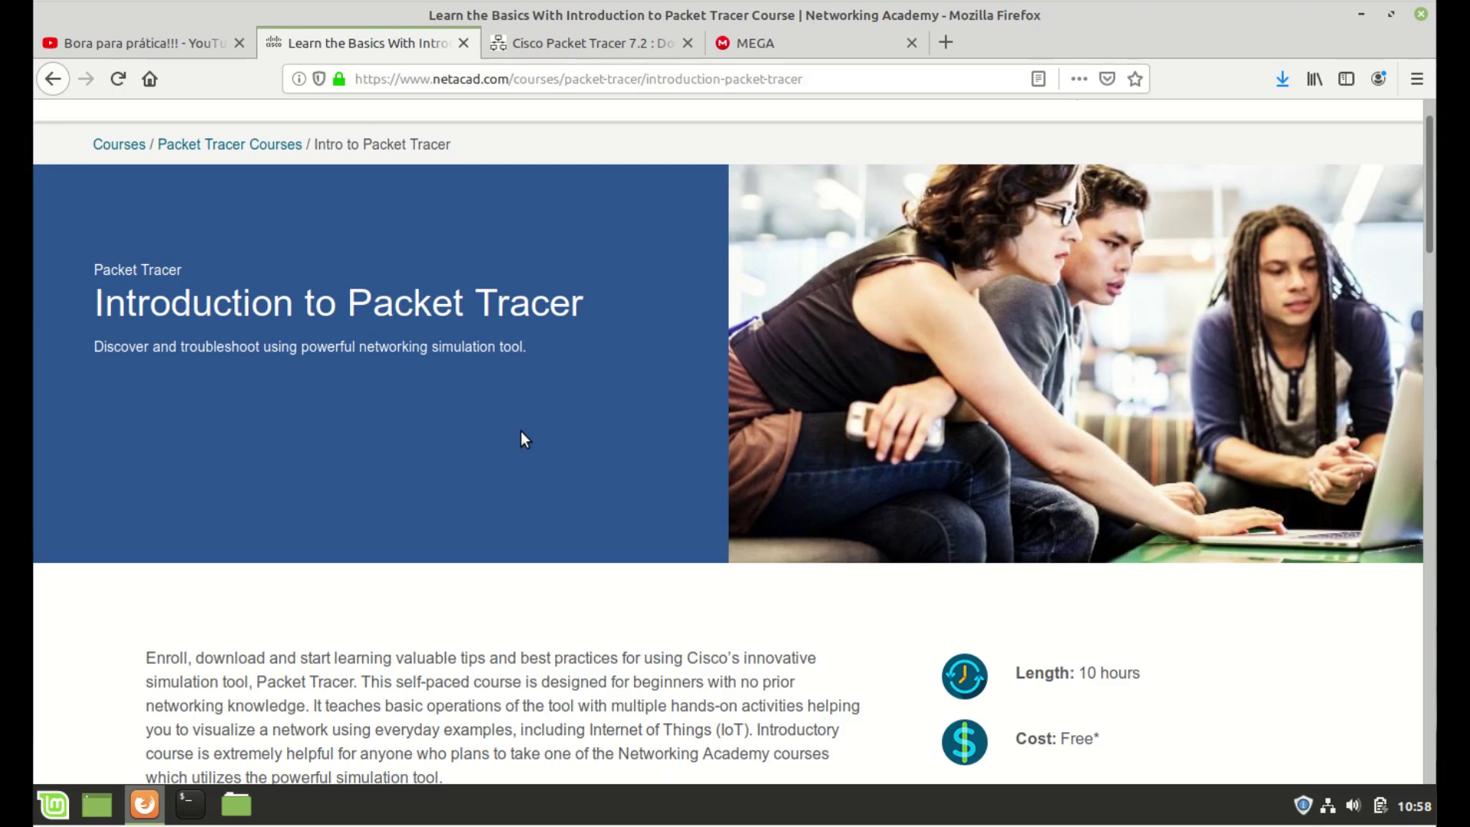
pyautogui.scroll(-2, 522, 436)
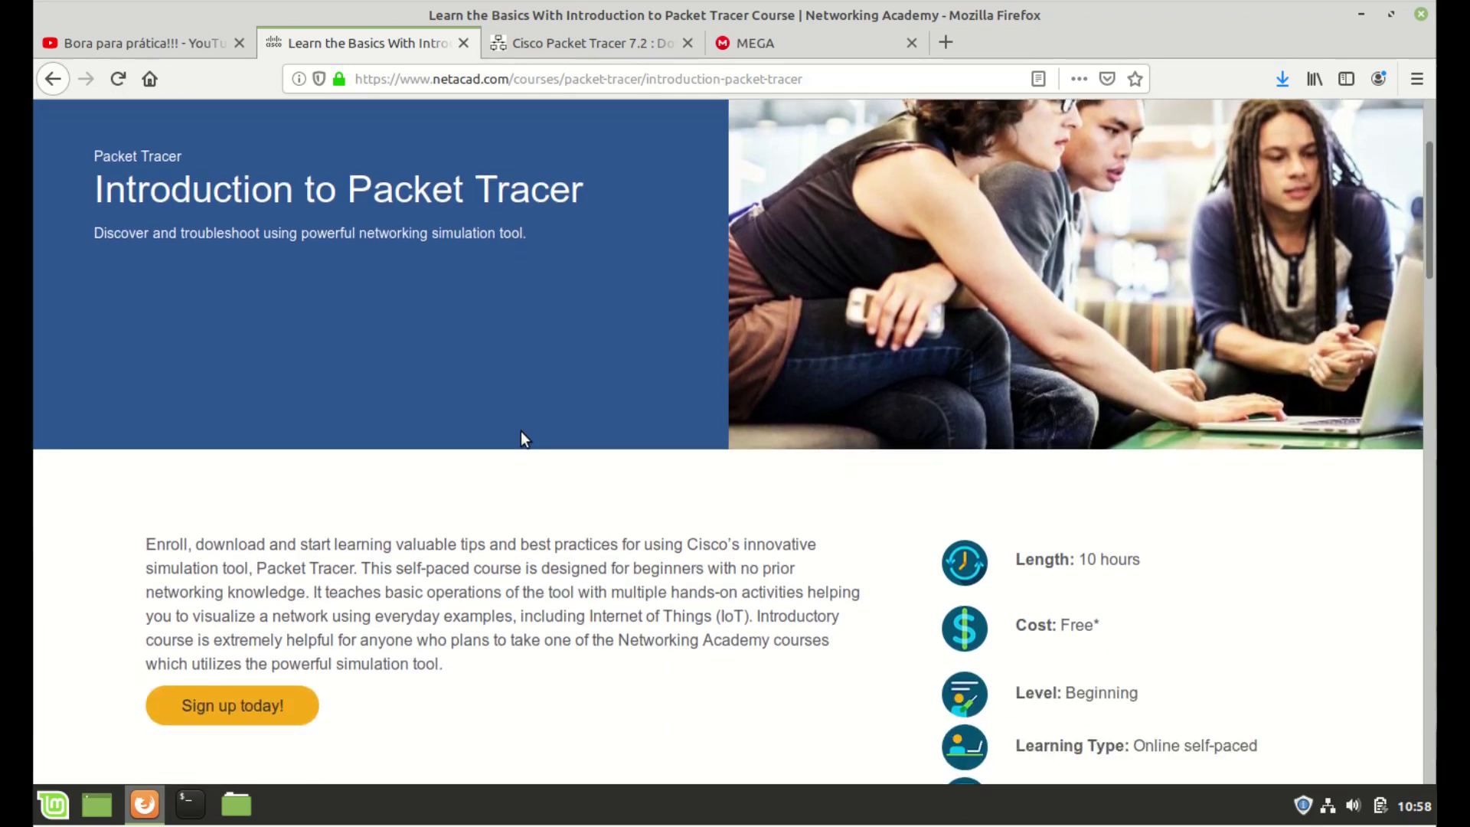
pyautogui.scroll(-3, 520, 430)
pyautogui.click(244, 478)
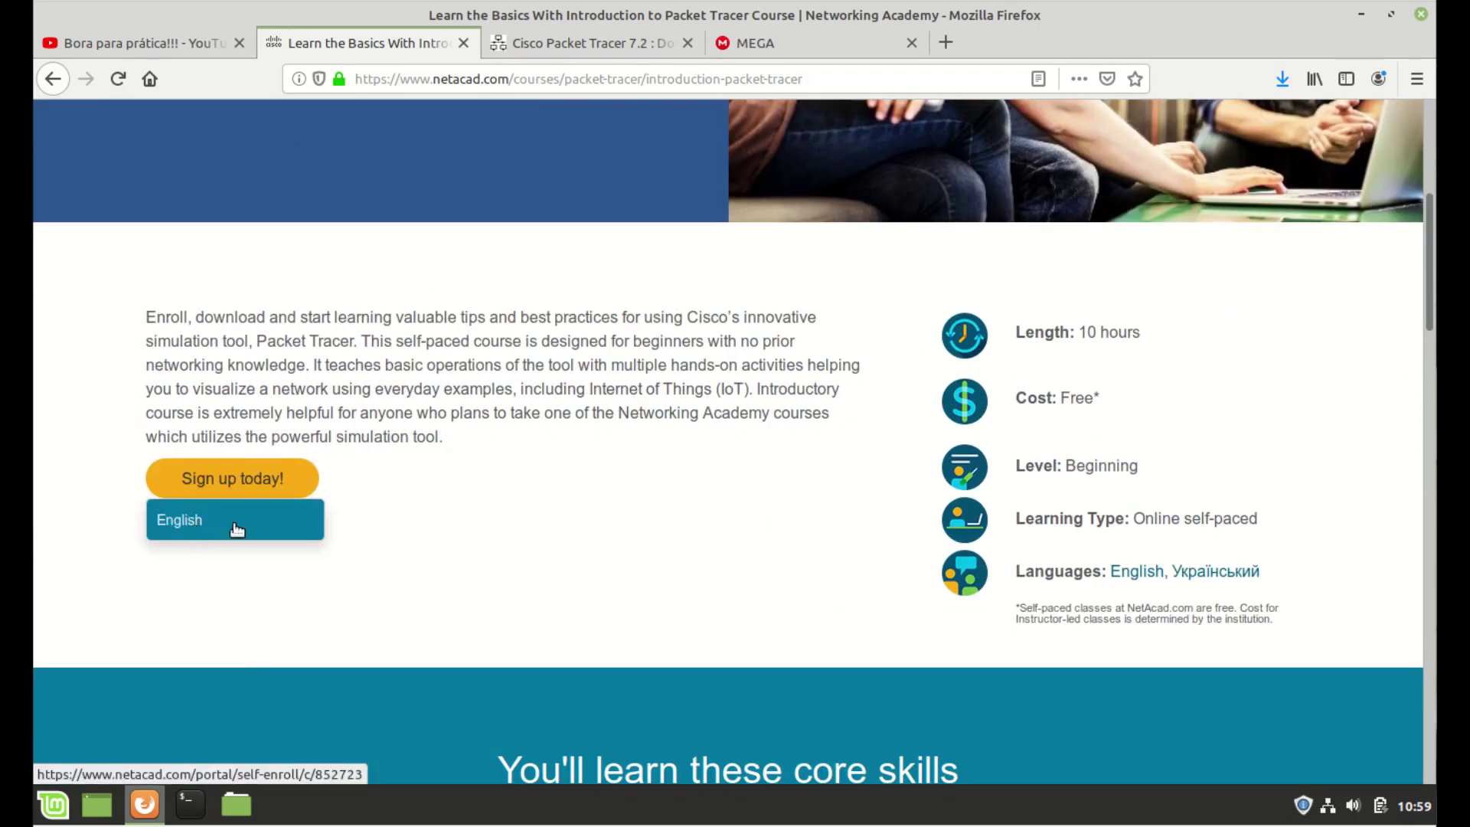
pyautogui.click(196, 526)
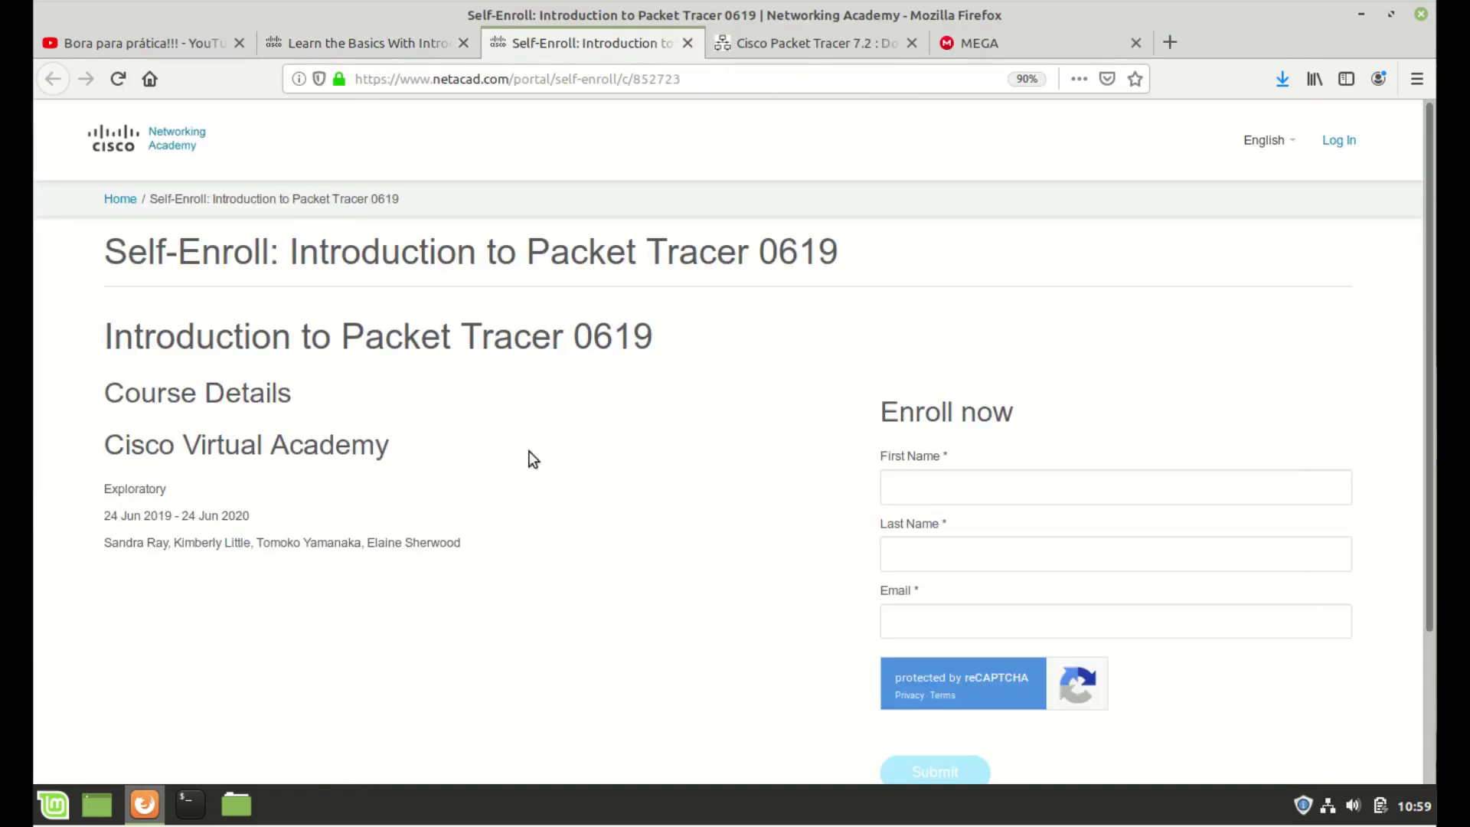
pyautogui.scroll(-1, 558, 457)
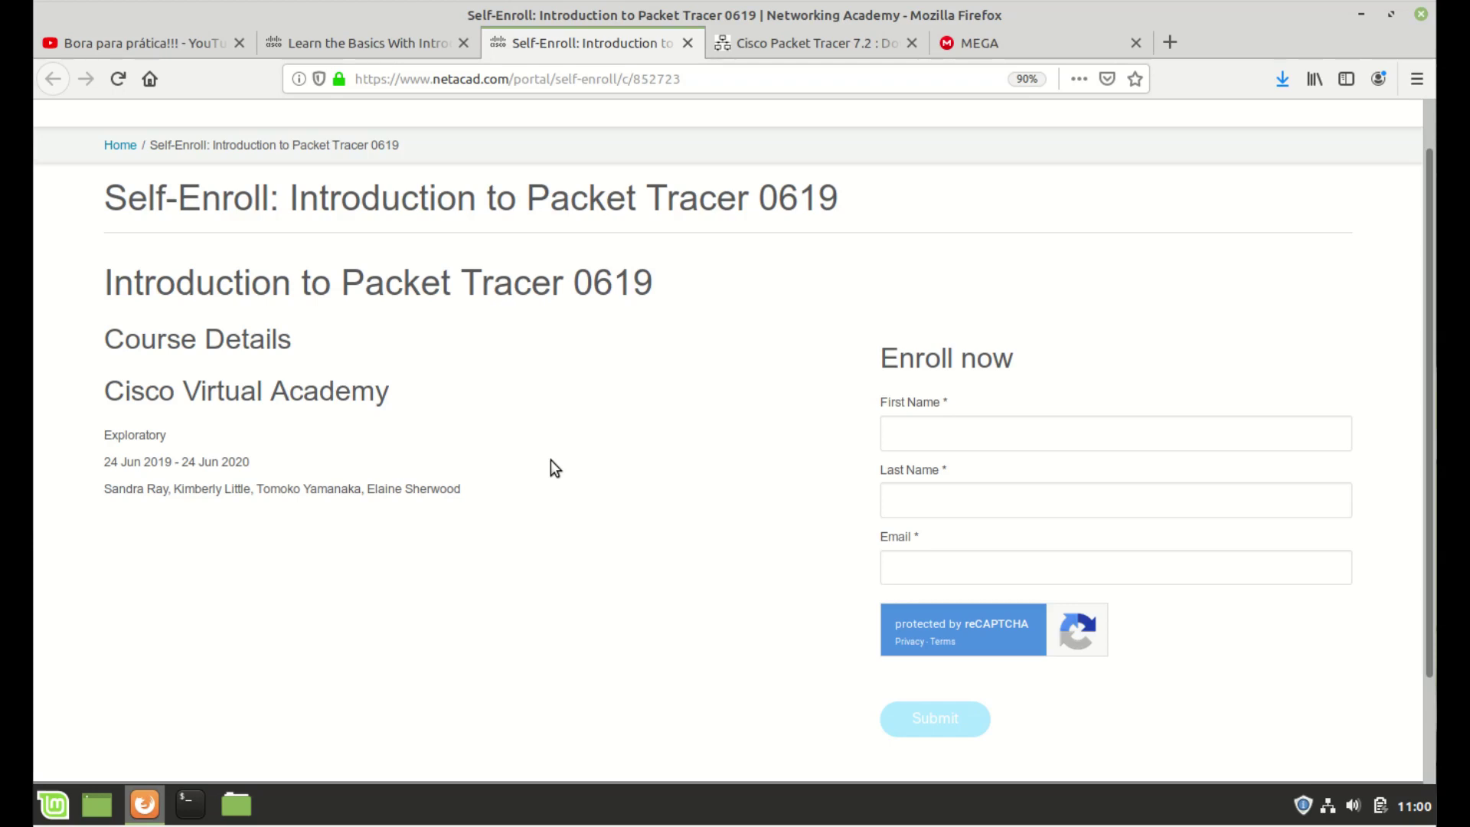
# Step: Return to the Introduction to Packet Tracer course page and log in to NetAcad with the Cisco account
pyautogui.hotkey('ctrl', 'shift', 'Tab')
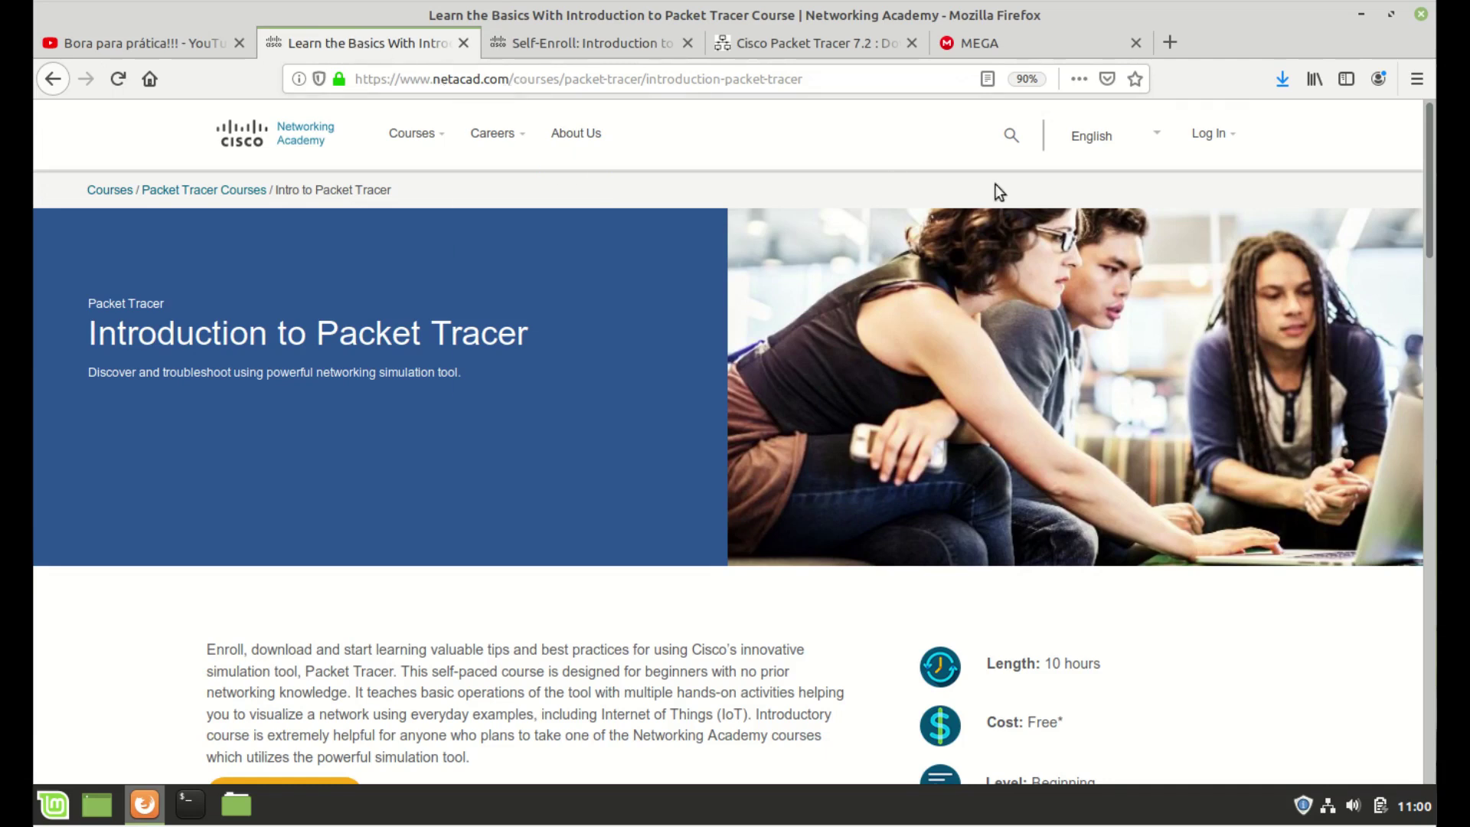
pyautogui.click(1222, 139)
pyautogui.click(1131, 188)
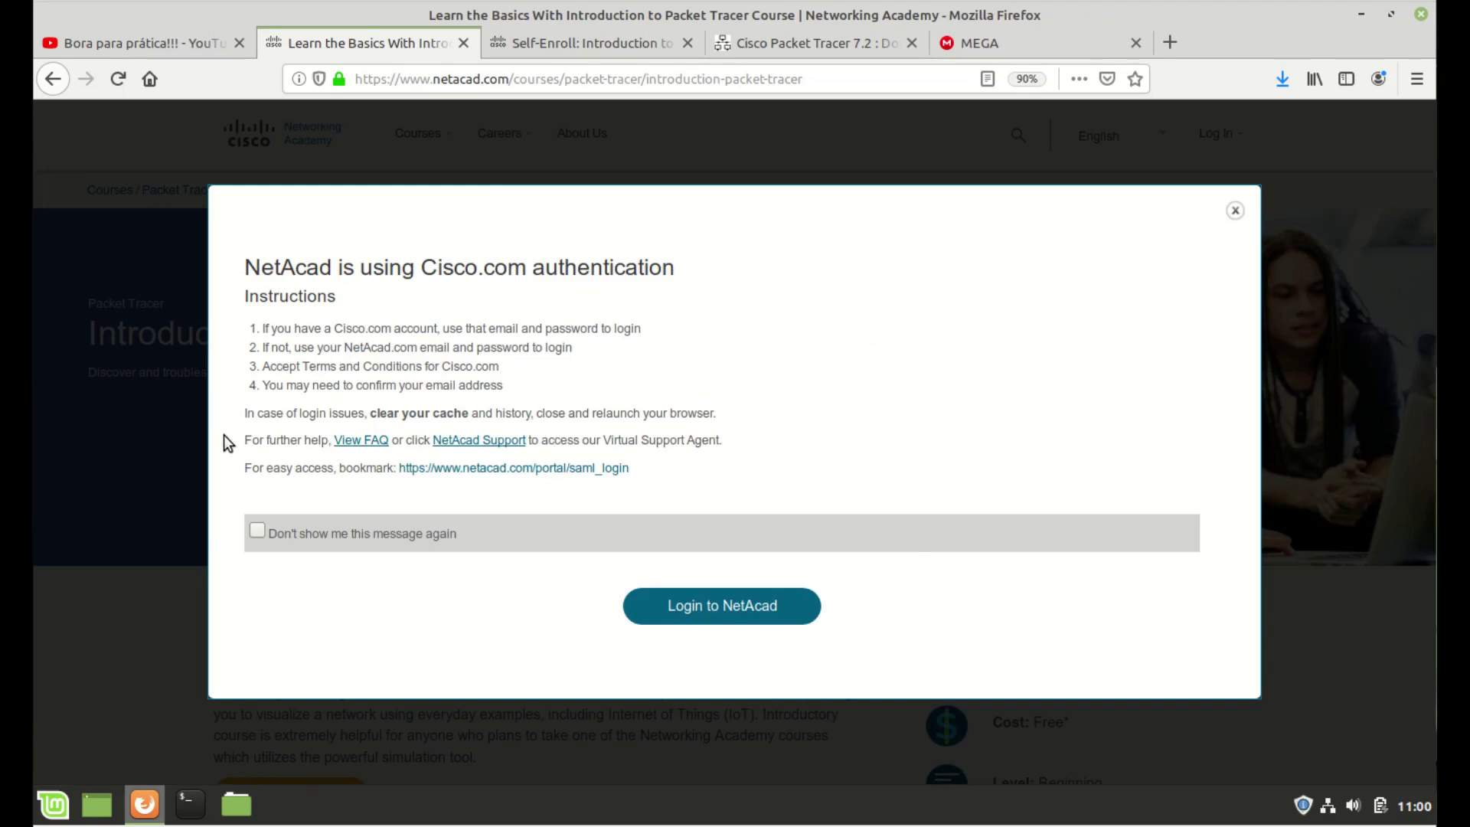
pyautogui.click(708, 616)
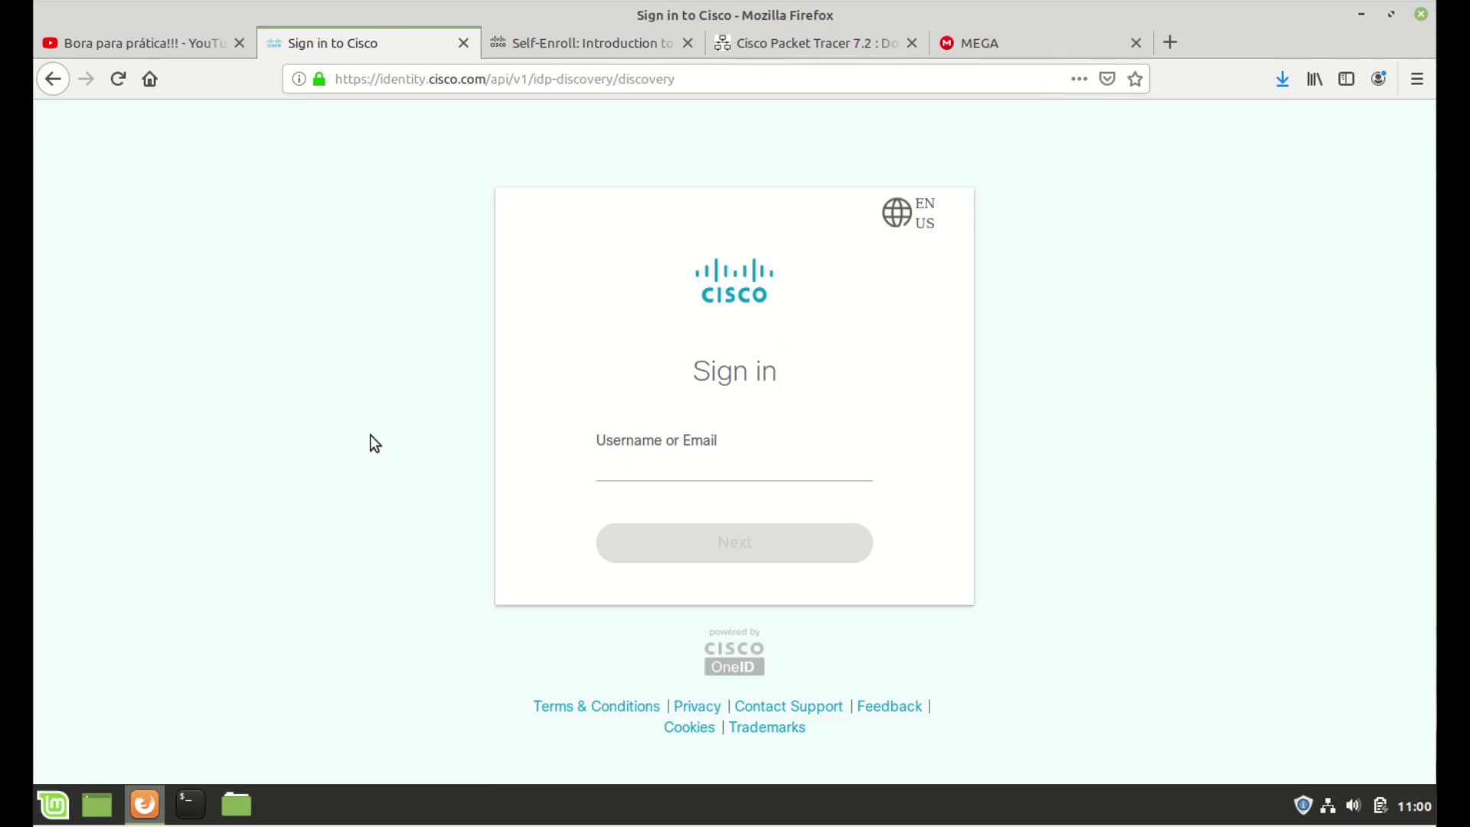
pyautogui.click(665, 462)
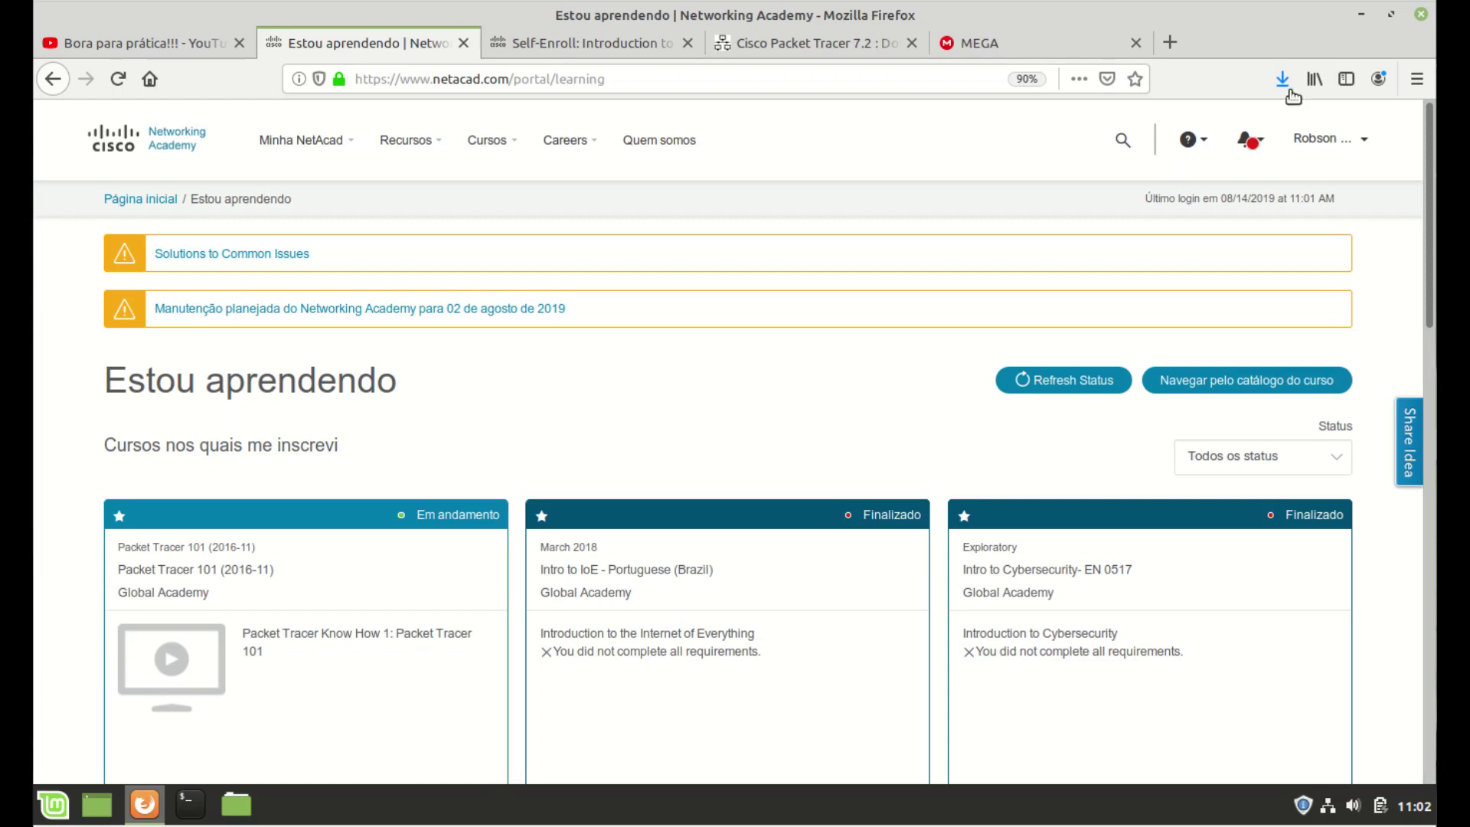
# Step: On the Packet Tracer Network site, open the Packet Tracer 7.2.1 release page and examine its new features, highlighting PPPoE
pyautogui.hotkey('ctrl', 'Tab')
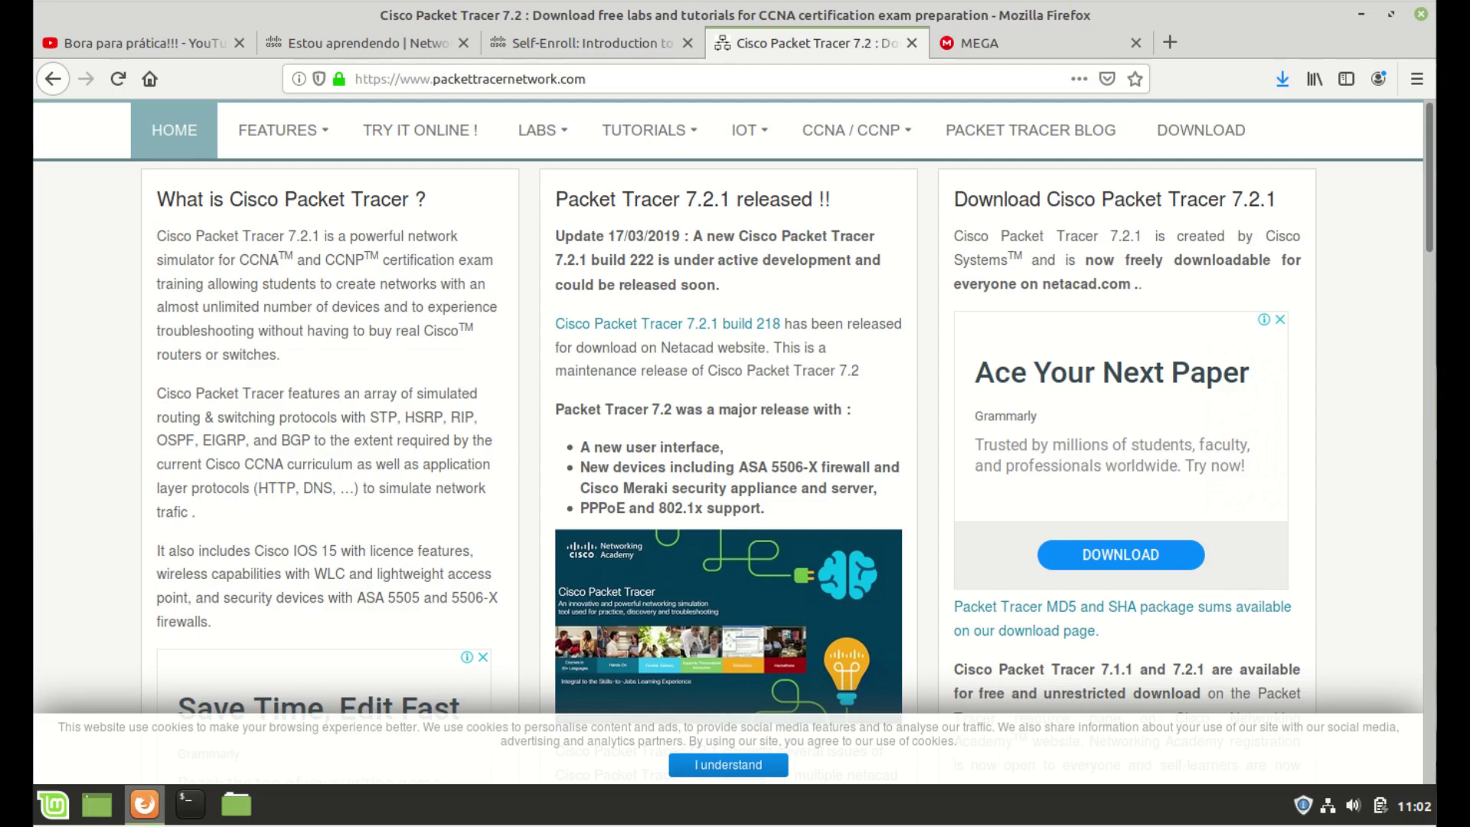
pyautogui.moveTo(329, 128)
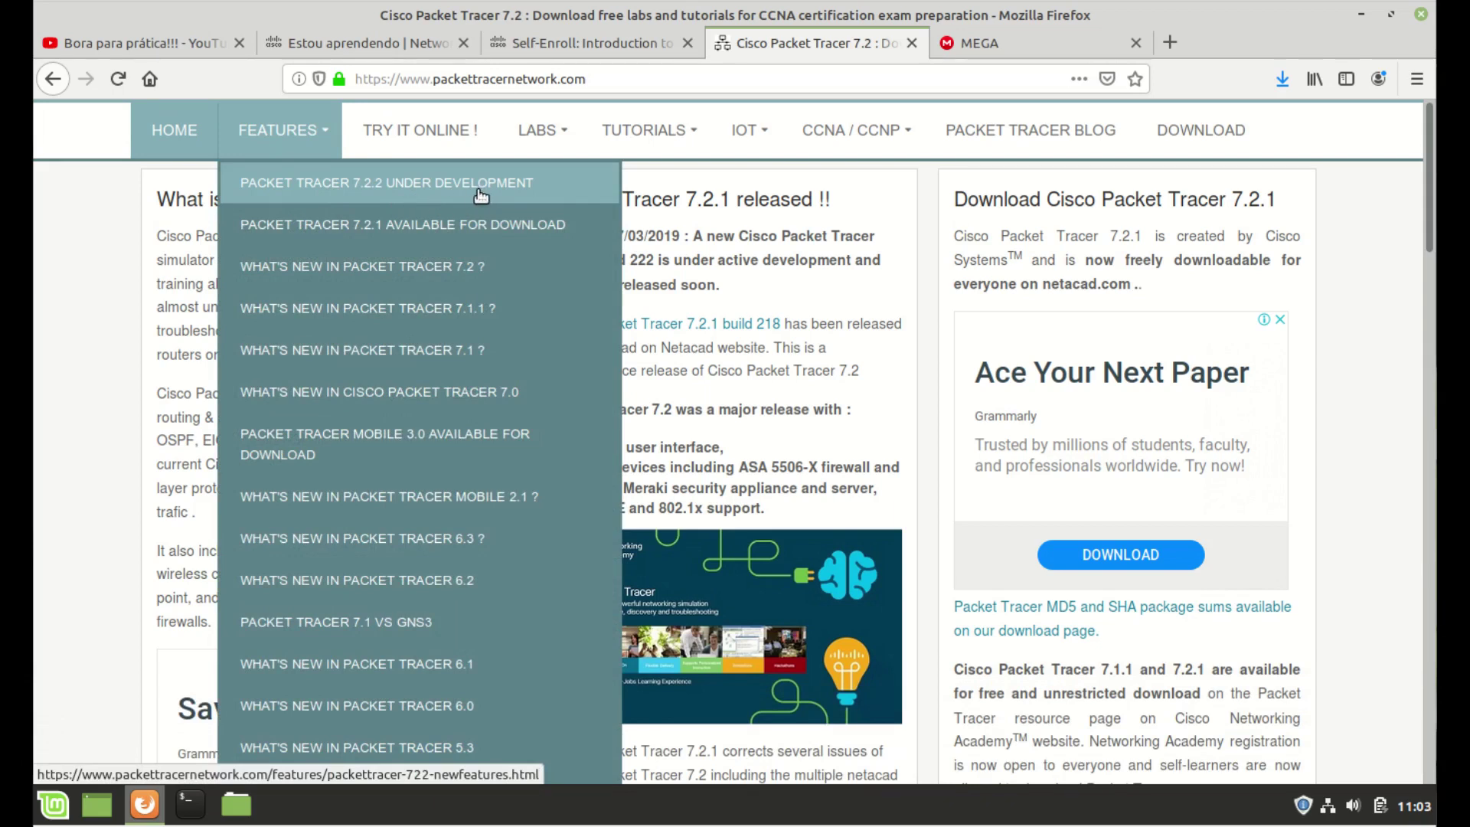
pyautogui.click(445, 236)
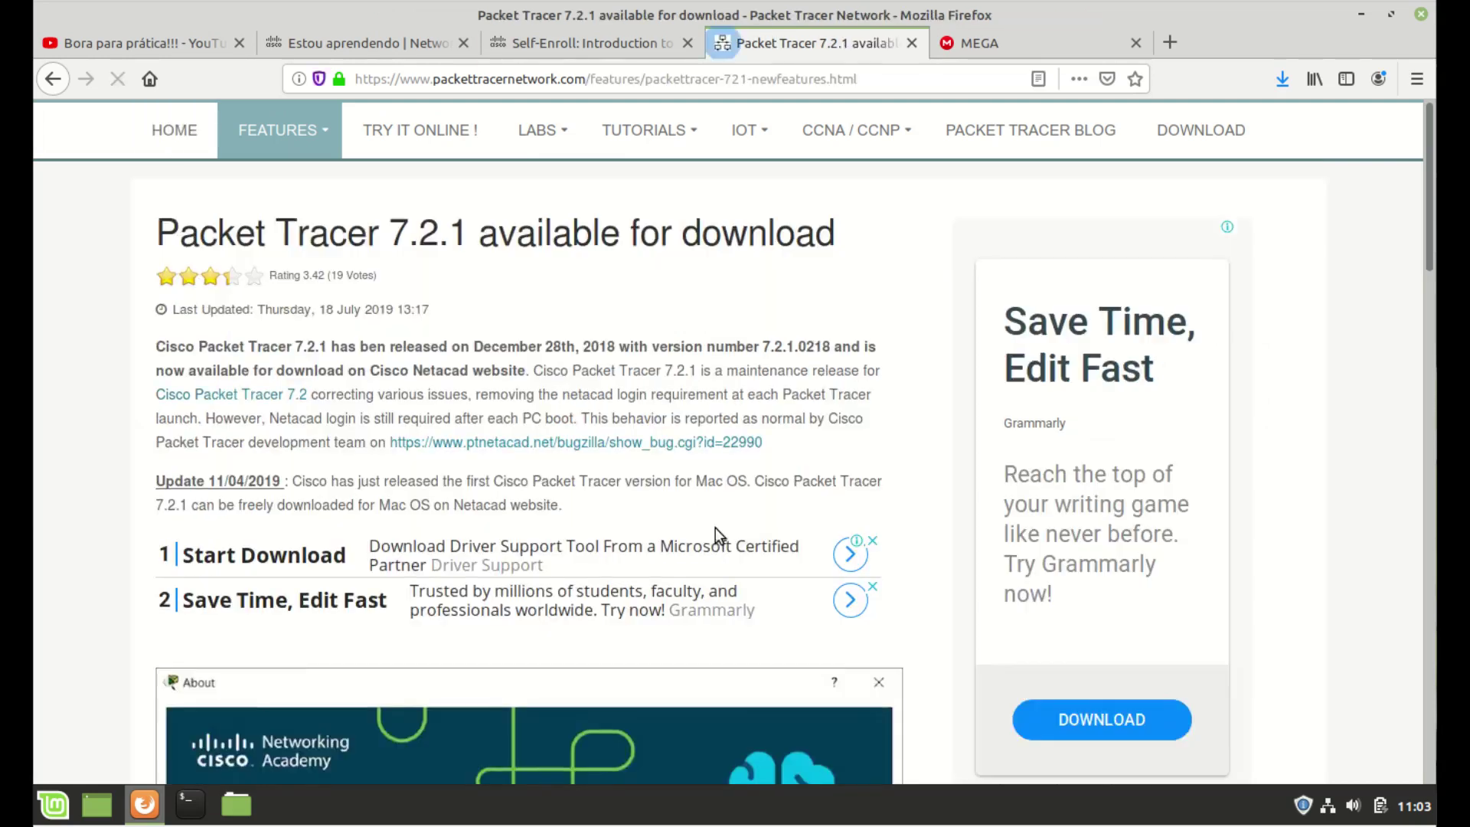
pyautogui.scroll(-7, 715, 527)
pyautogui.scroll(-8, 715, 530)
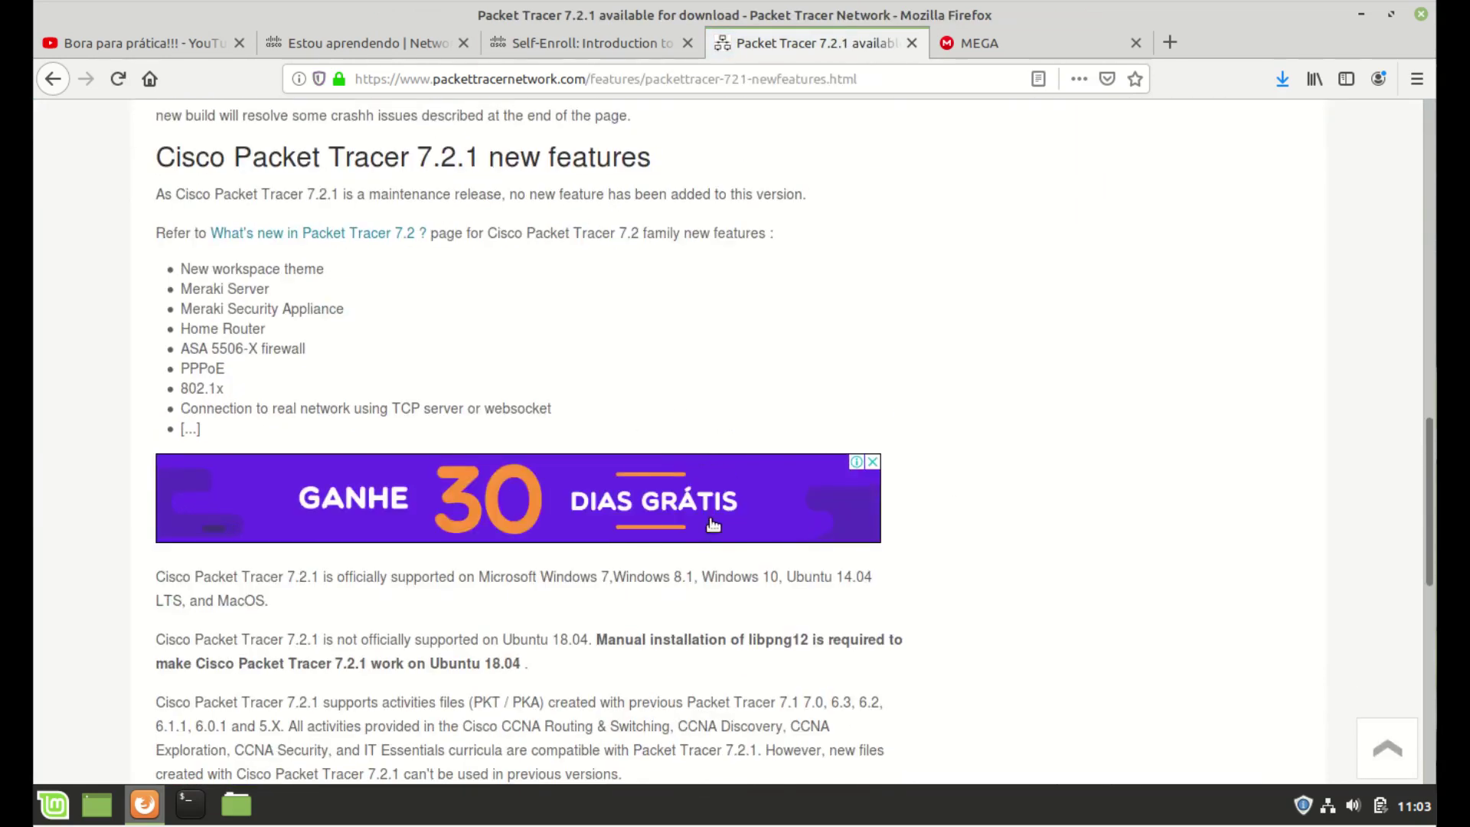
pyautogui.moveTo(227, 372); pyautogui.dragTo(178, 372)
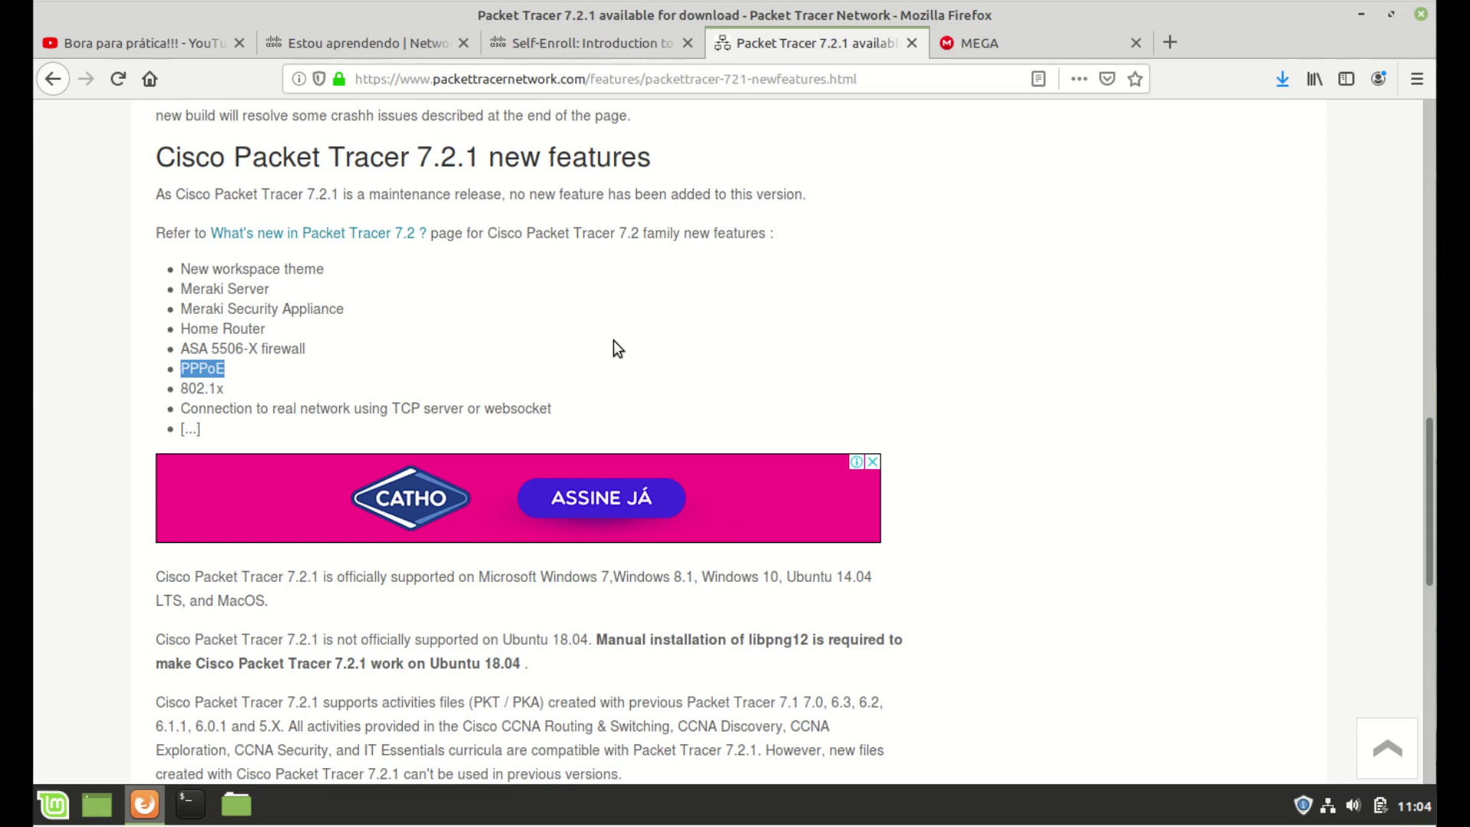
# Step: Return to the NetAcad portal, open the "Baixar o Packet Tracer" resource and look over the versions offered for each operating system
pyautogui.click(401, 43)
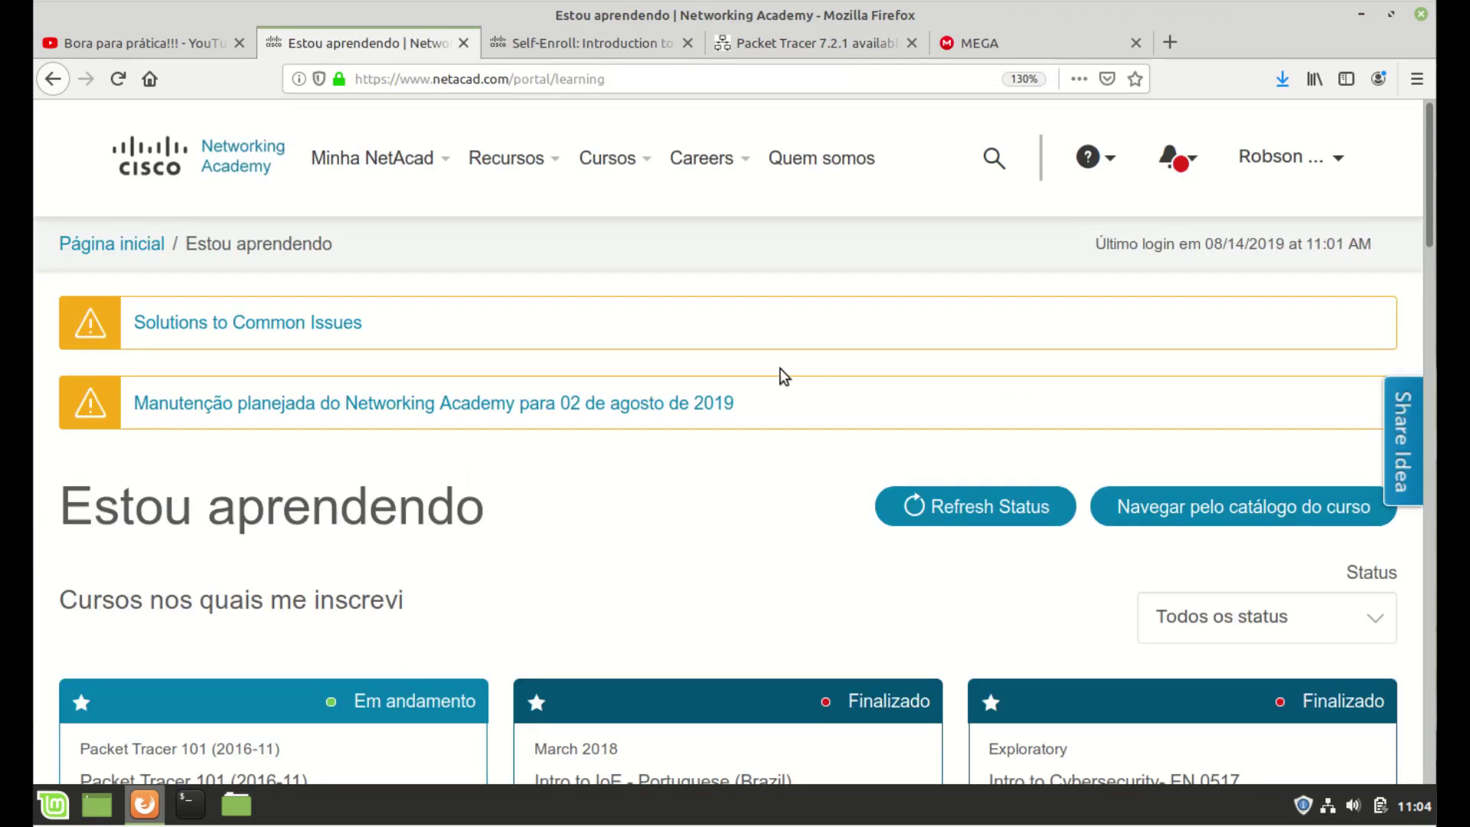
pyautogui.click(501, 162)
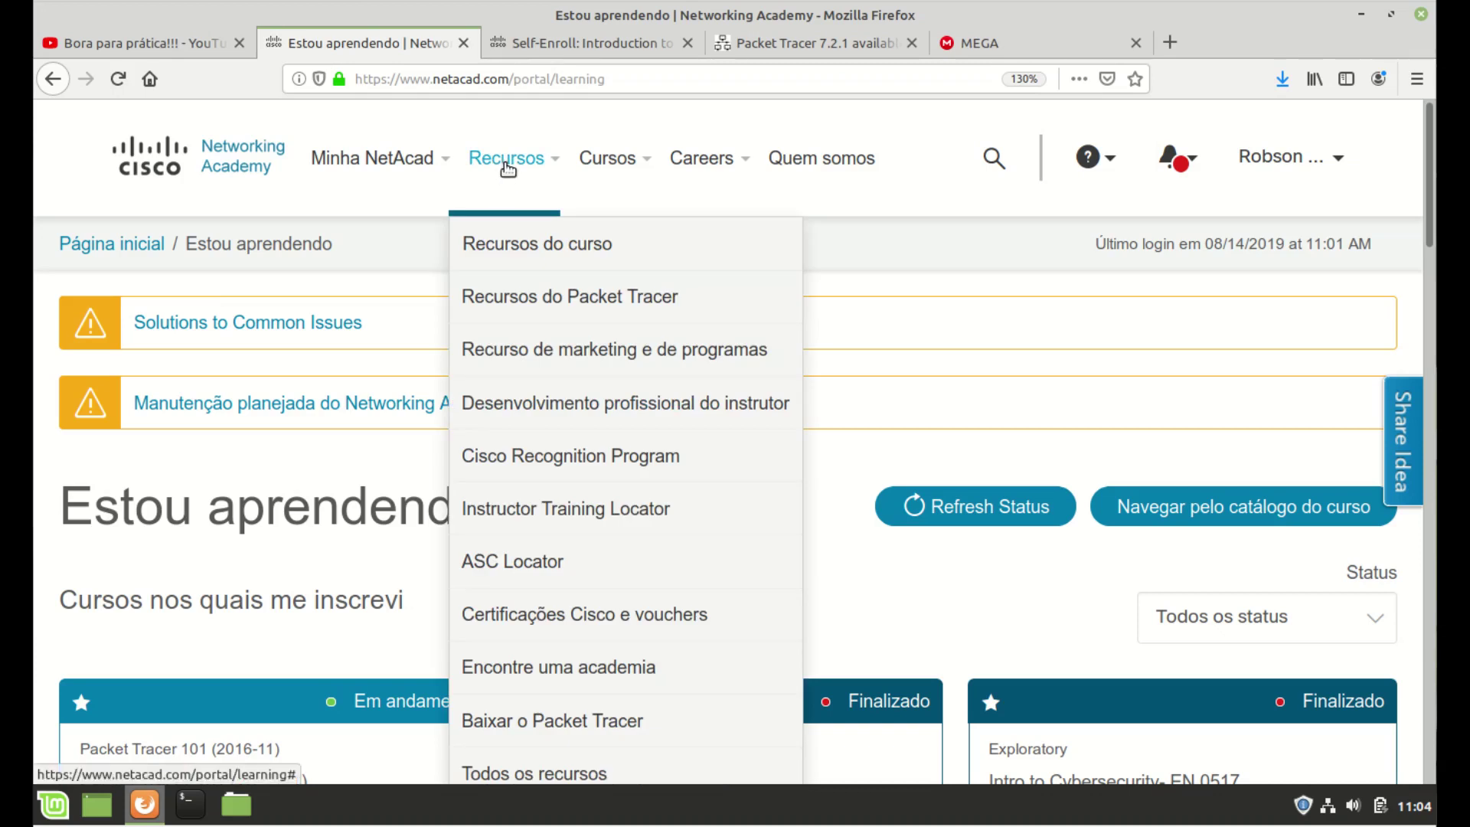
pyautogui.click(546, 734)
pyautogui.scroll(-5, 814, 528)
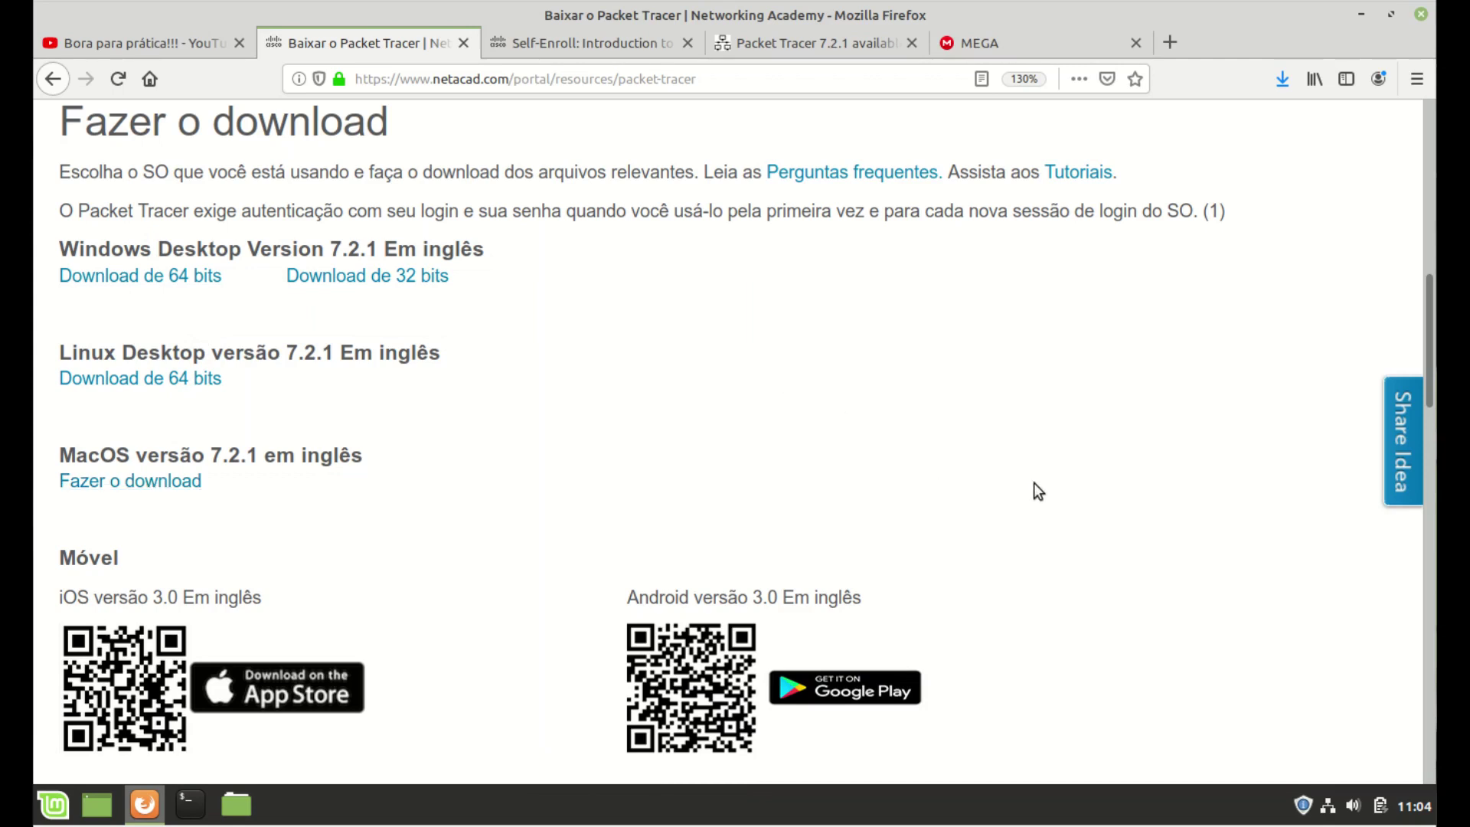
pyautogui.scroll(-3, 1036, 487)
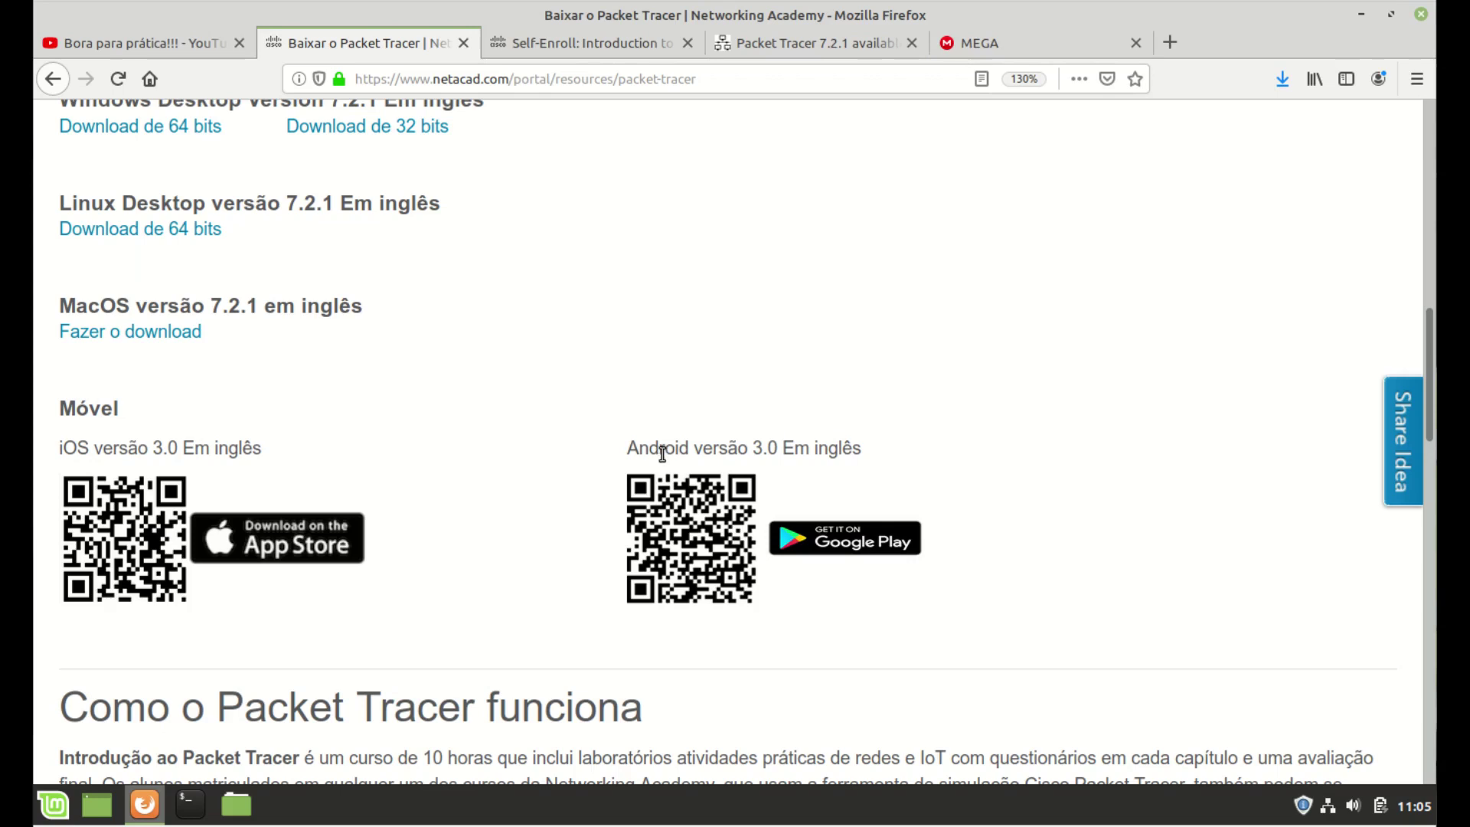
pyautogui.scroll(3, 662, 451)
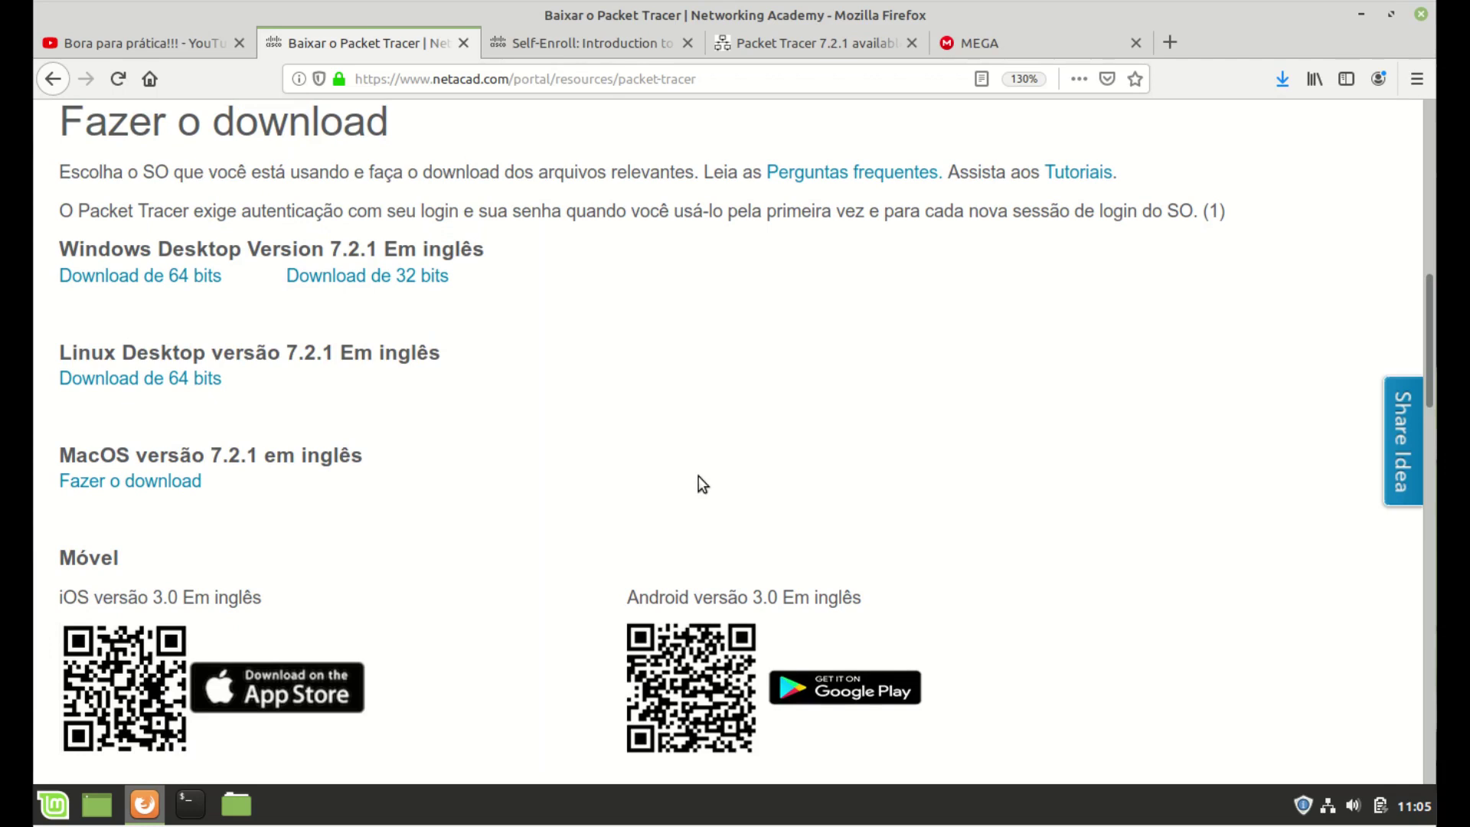
# Step: Download the 64-bit Linux Desktop version 7.2.1 and save packet_tracer_7.2.1_for_linux_64_bit.tar.gz to disk
pyautogui.click(133, 391)
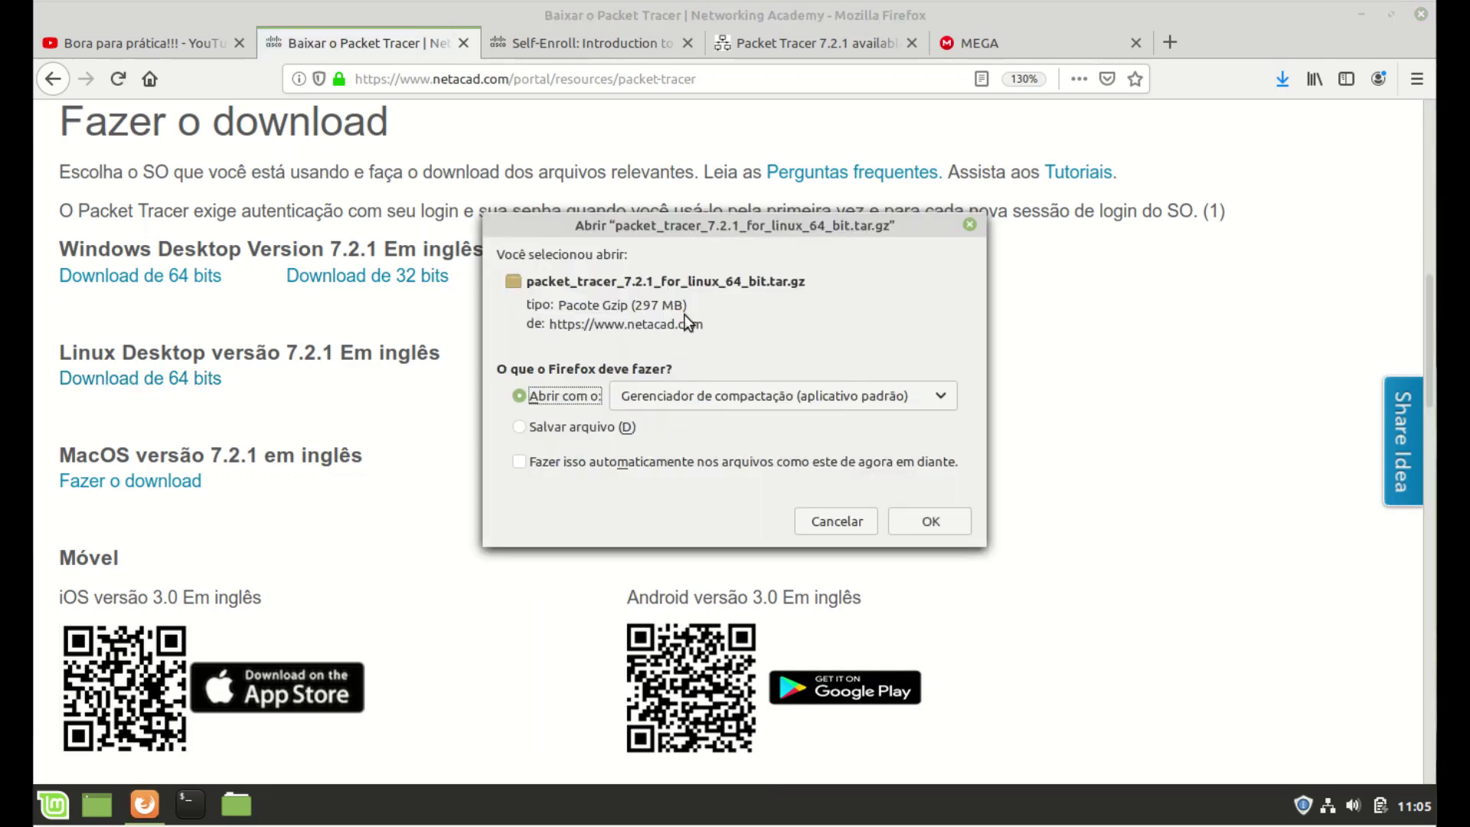
pyautogui.click(562, 429)
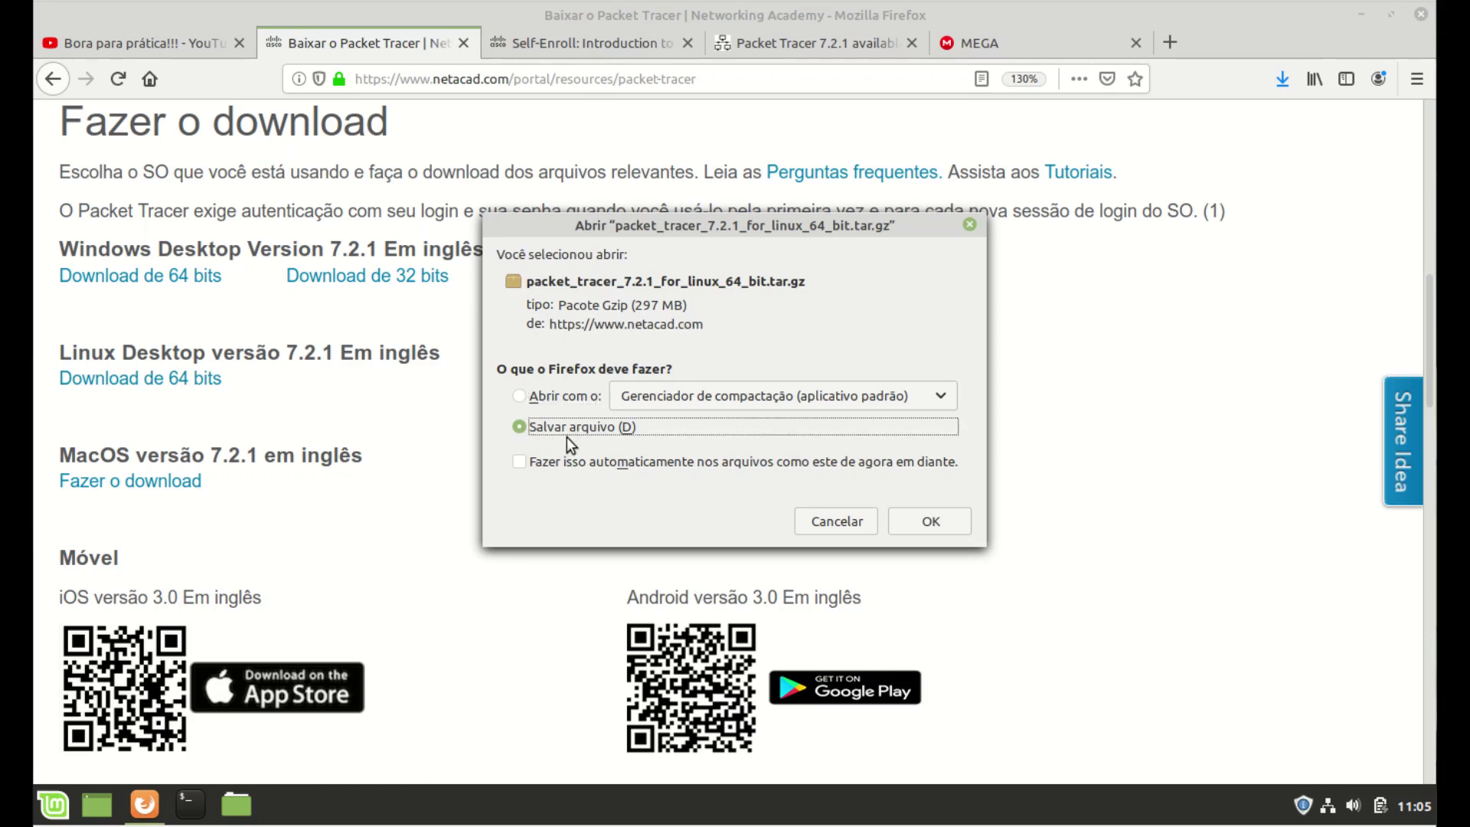
pyautogui.click(930, 522)
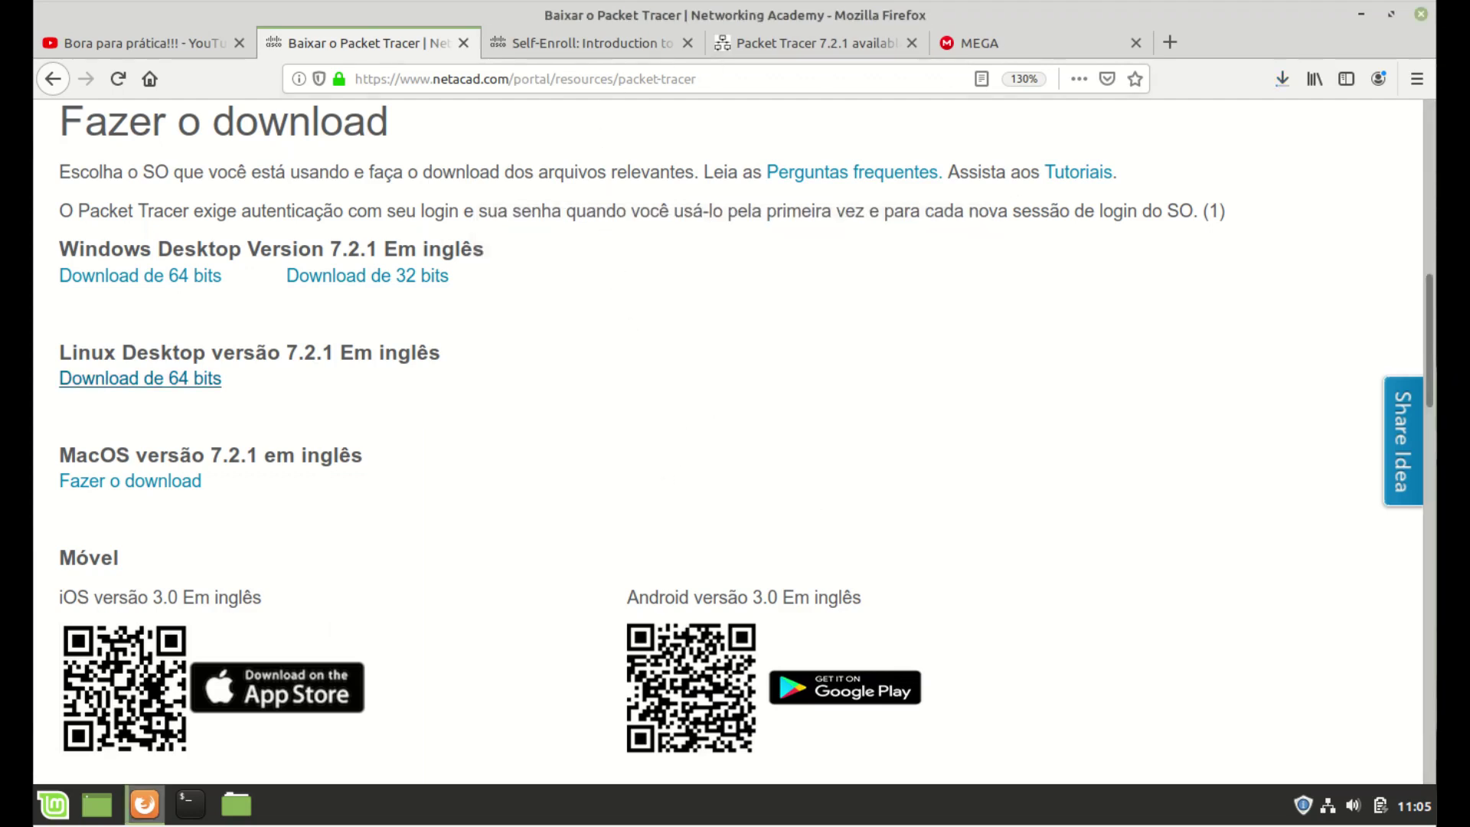
# Step: In the shared BoraParaPratica folder on MEGA, open the PacketTracer subfolder under Cisco to view the available installers
pyautogui.click(1009, 42)
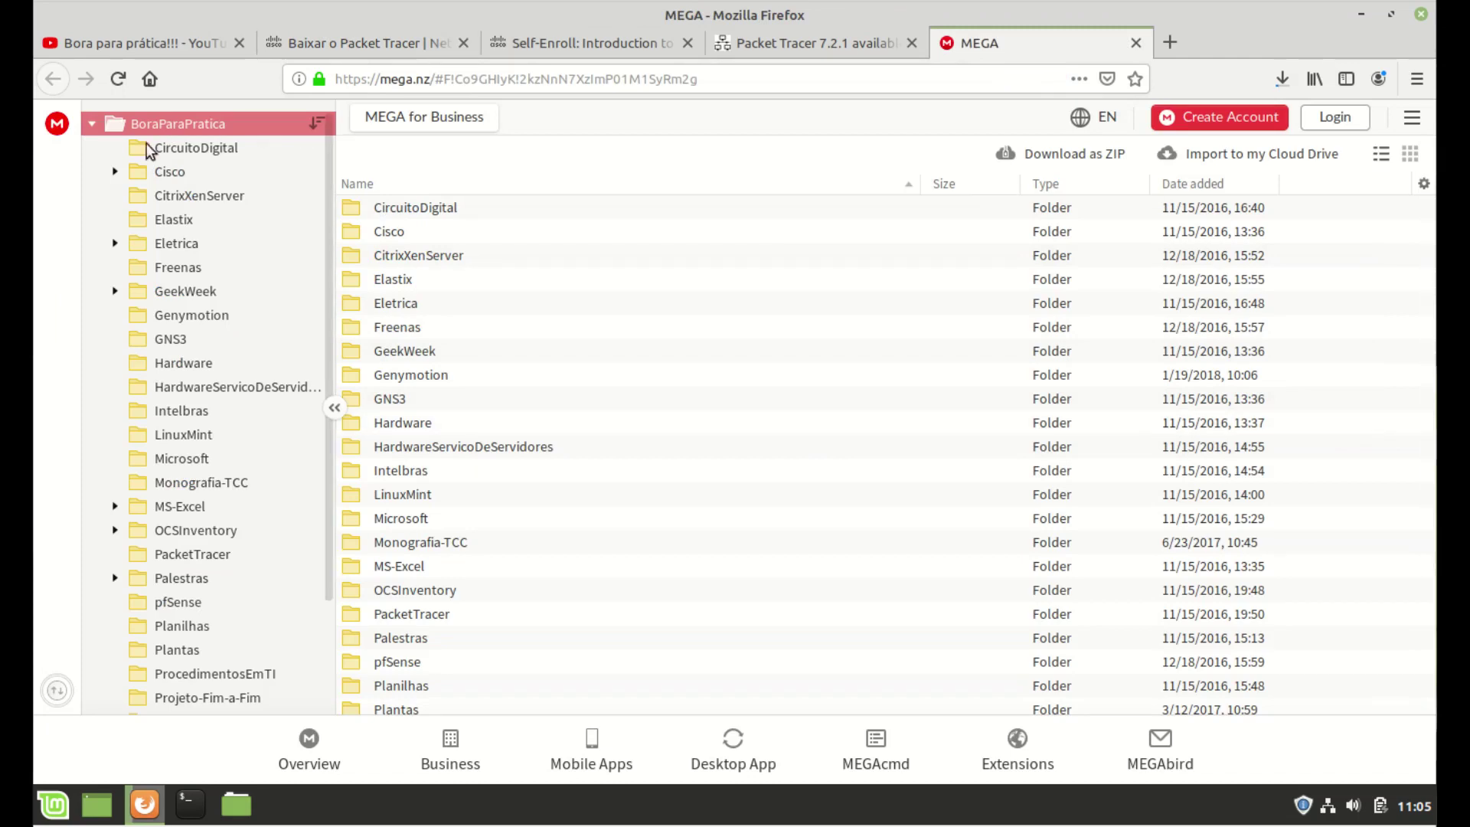
pyautogui.click(116, 173)
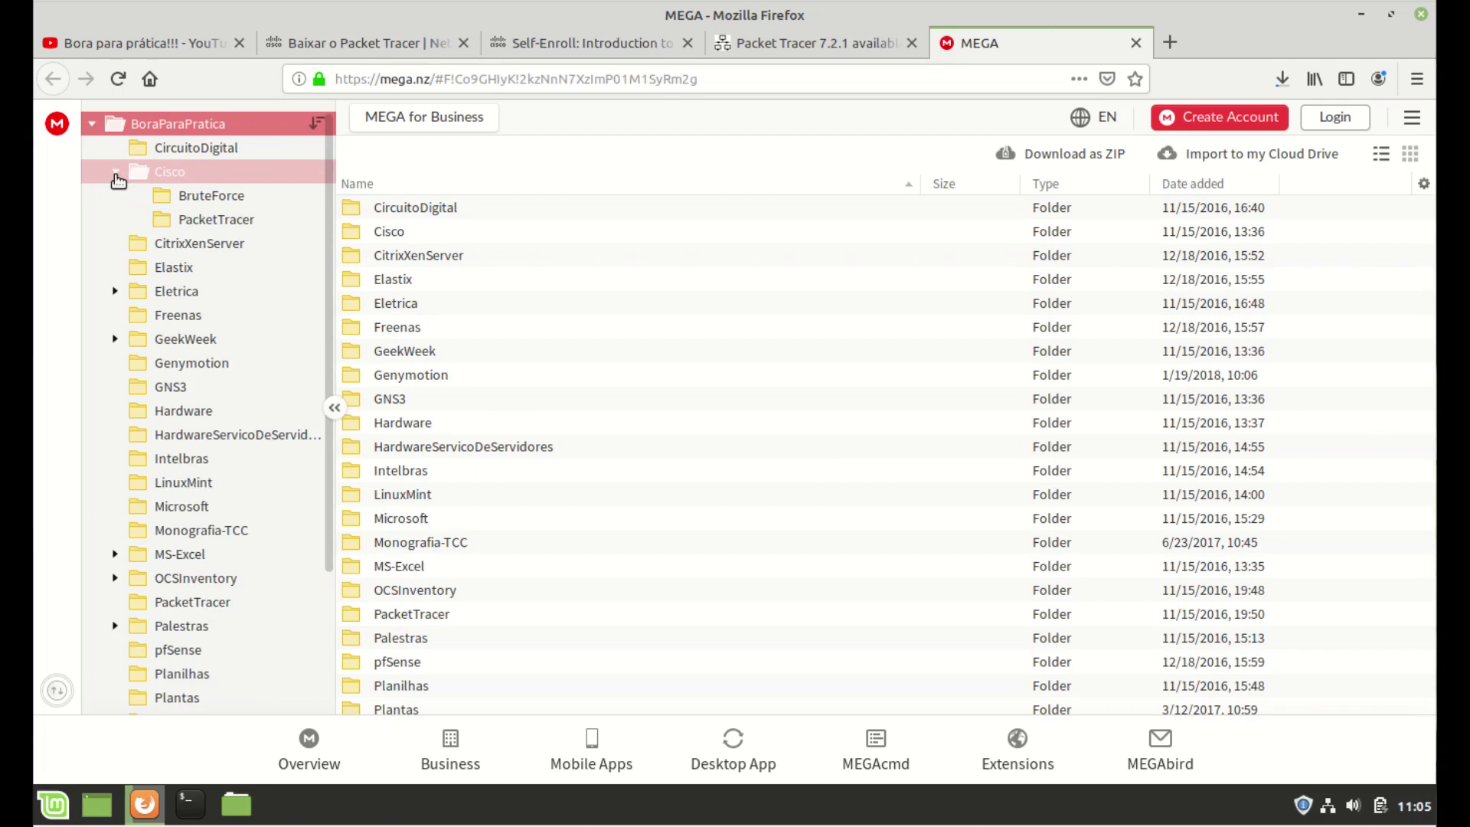
pyautogui.click(217, 221)
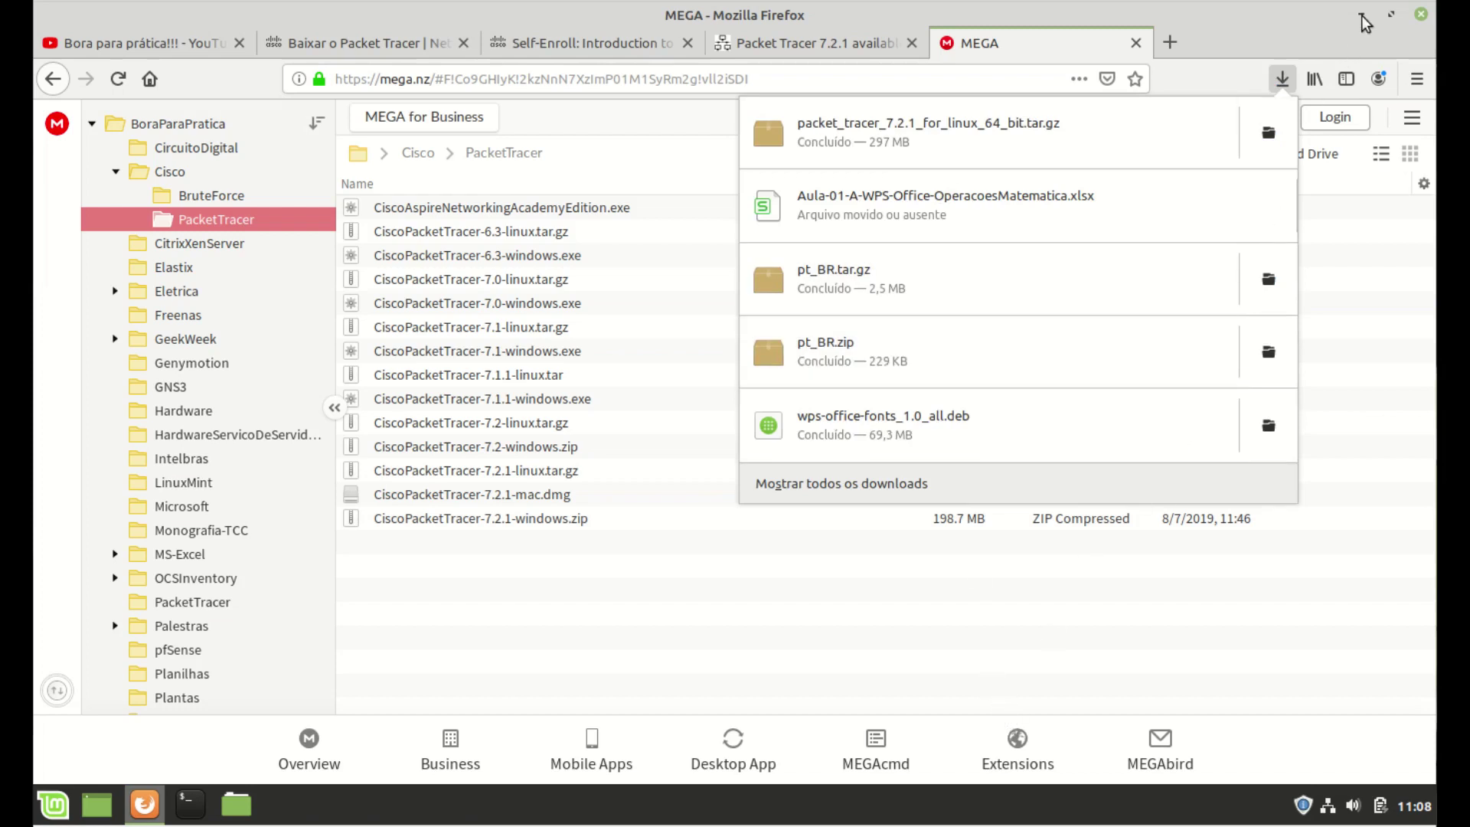
# Step: Switch to the file manager, go to the Downloads folder and extract packet_tracer_7.2.1_for_linux_64_bit.tar.gz there
pyautogui.click(1365, 23)
pyautogui.click(1361, 15)
pyautogui.click(236, 803)
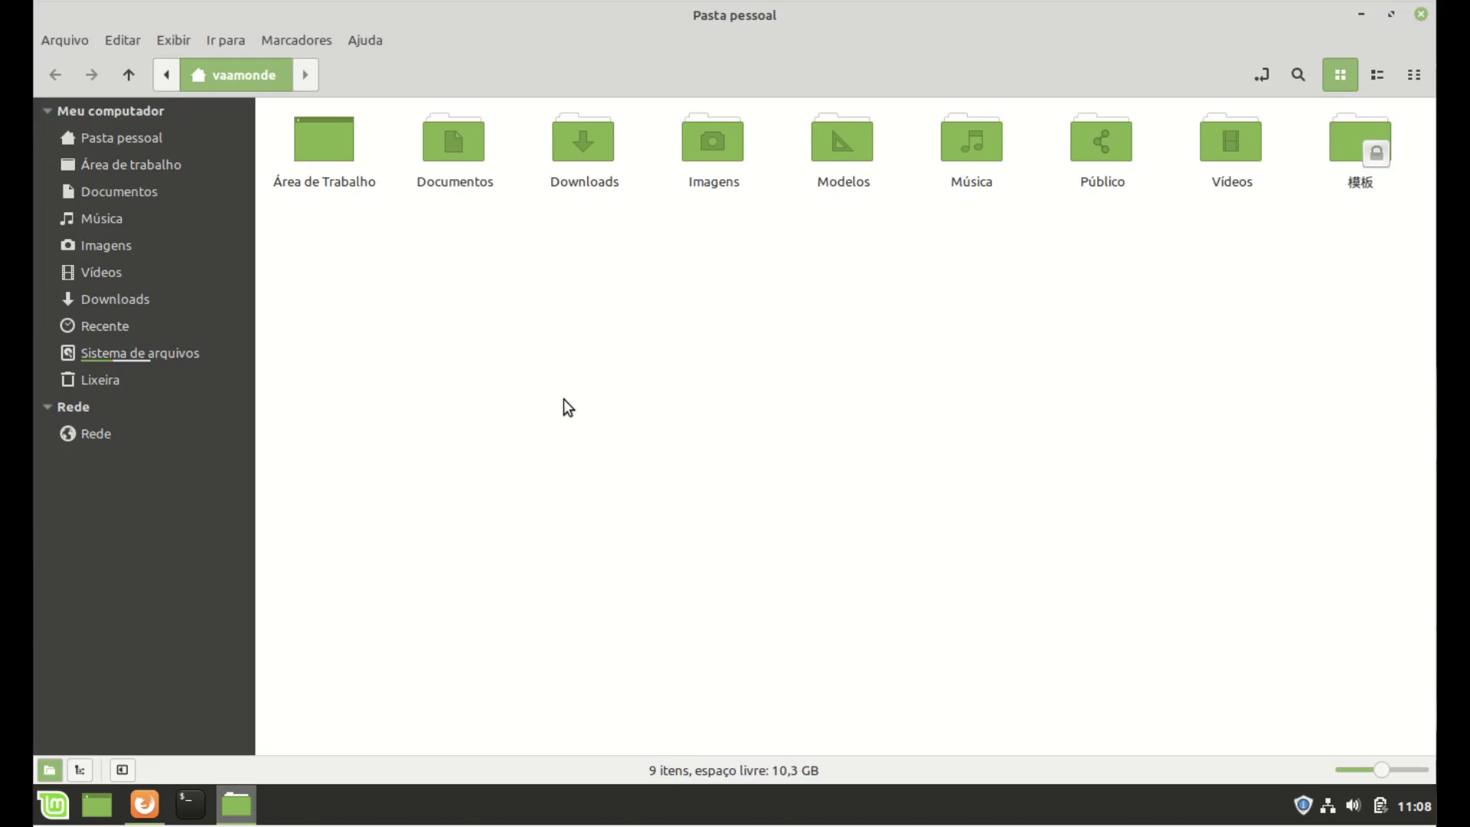
pyautogui.click(111, 302)
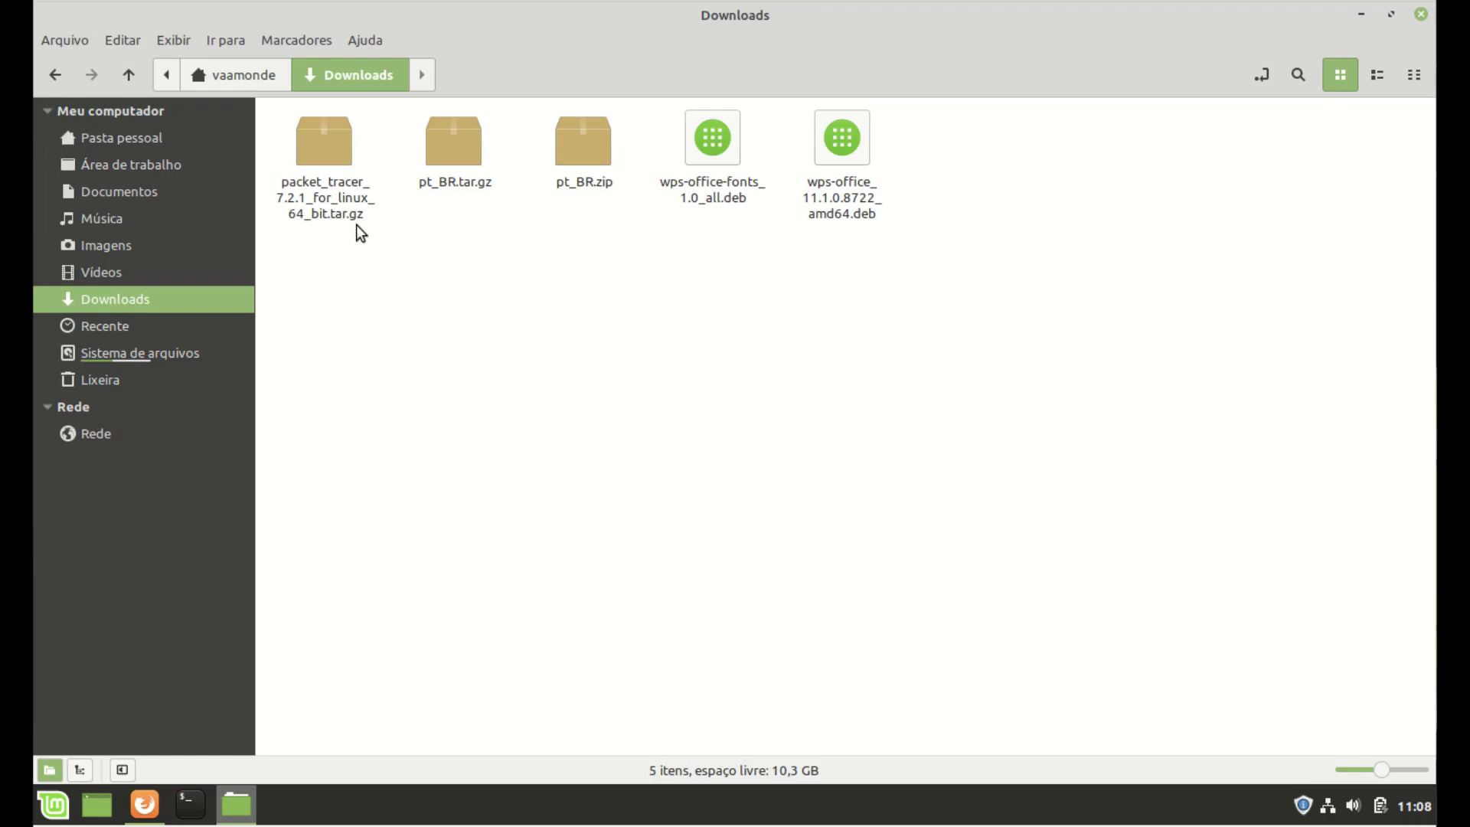
pyautogui.rightClick(332, 148)
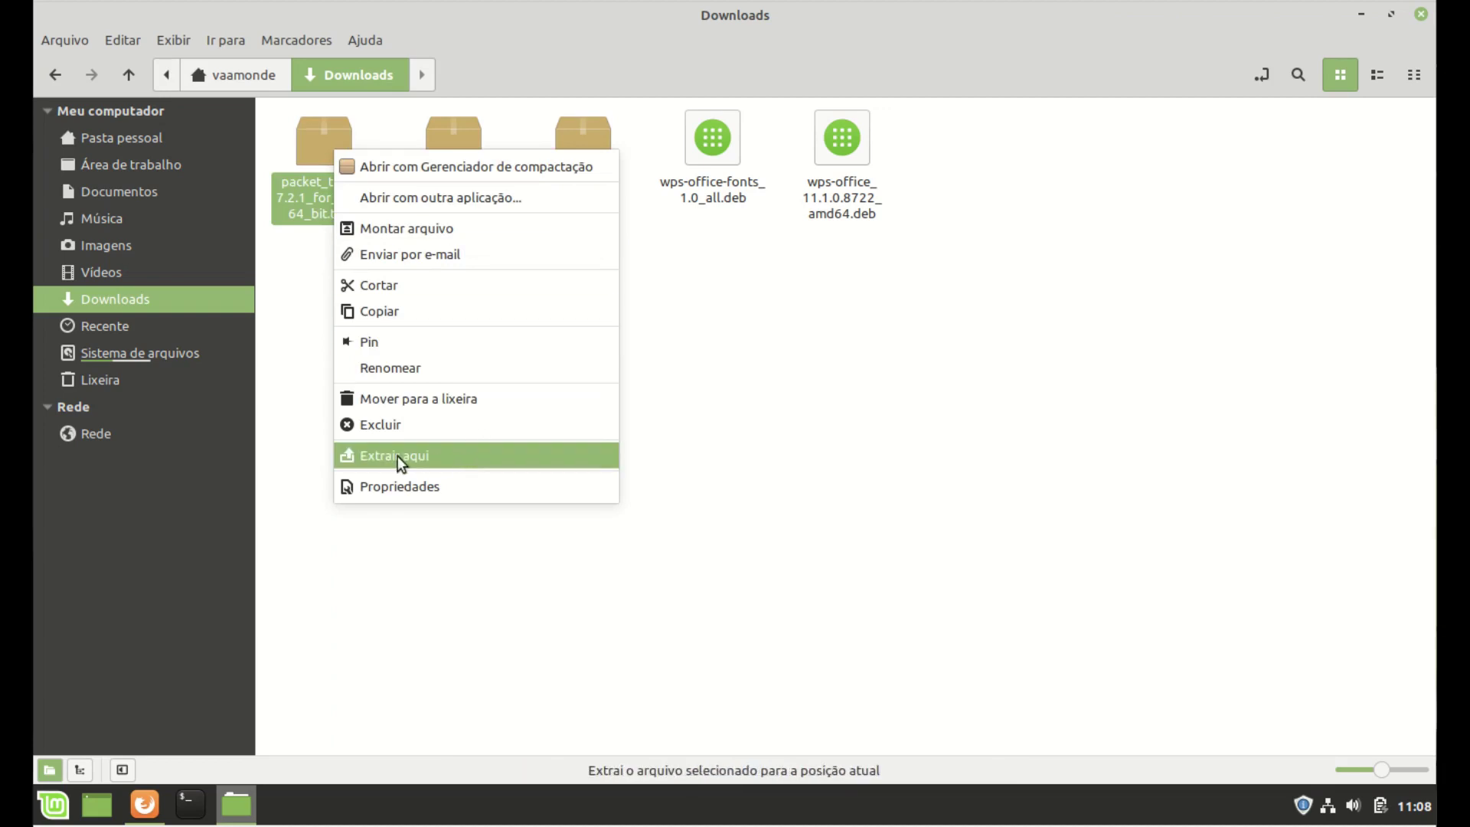
pyautogui.click(438, 456)
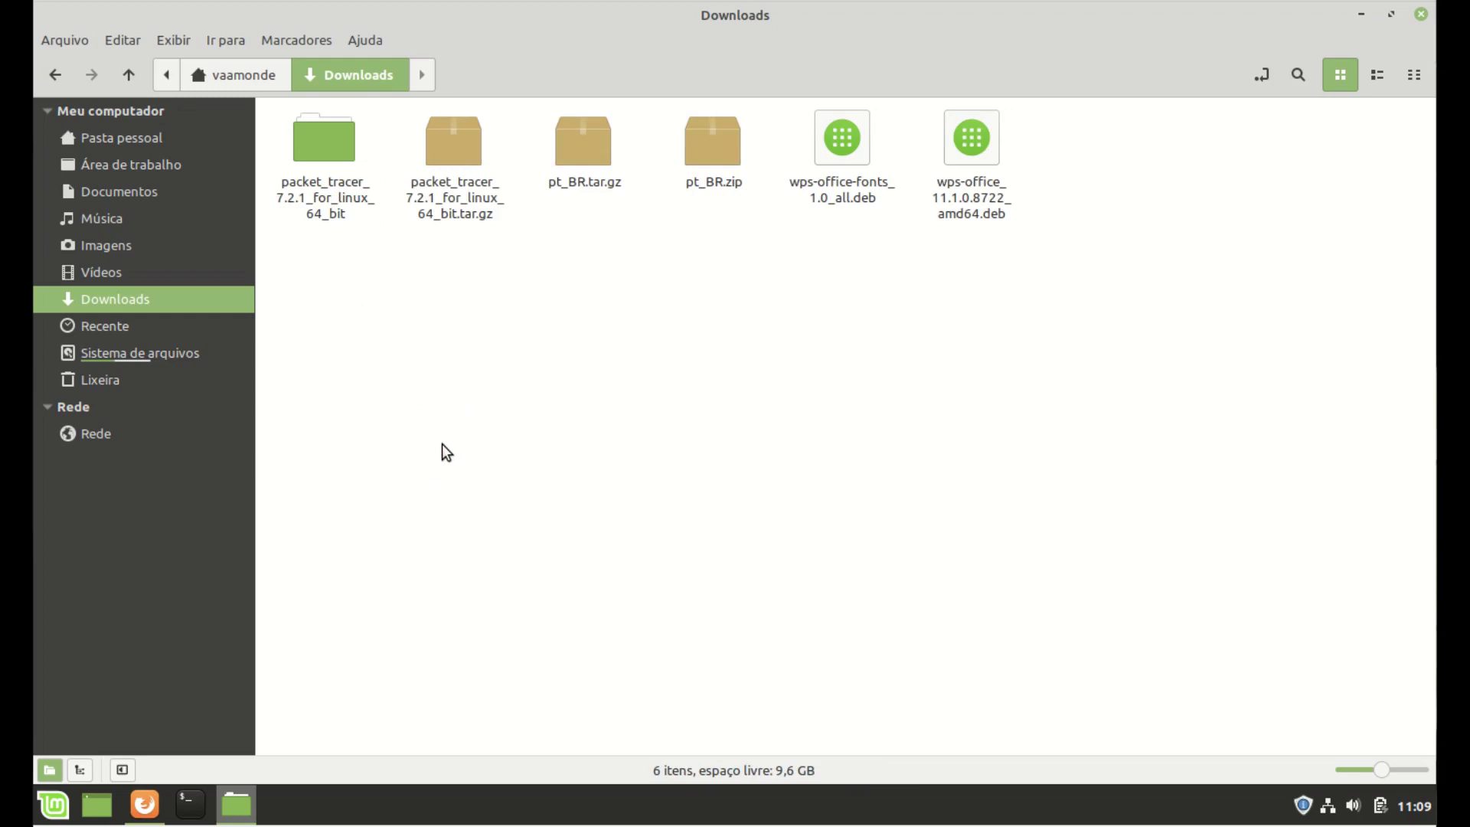
# Step: Open the extracted packet_tracer_7.2.1_for_linux_64_bit folder and launch a terminal in it, maximized with enlarged text
pyautogui.doubleClick(324, 150)
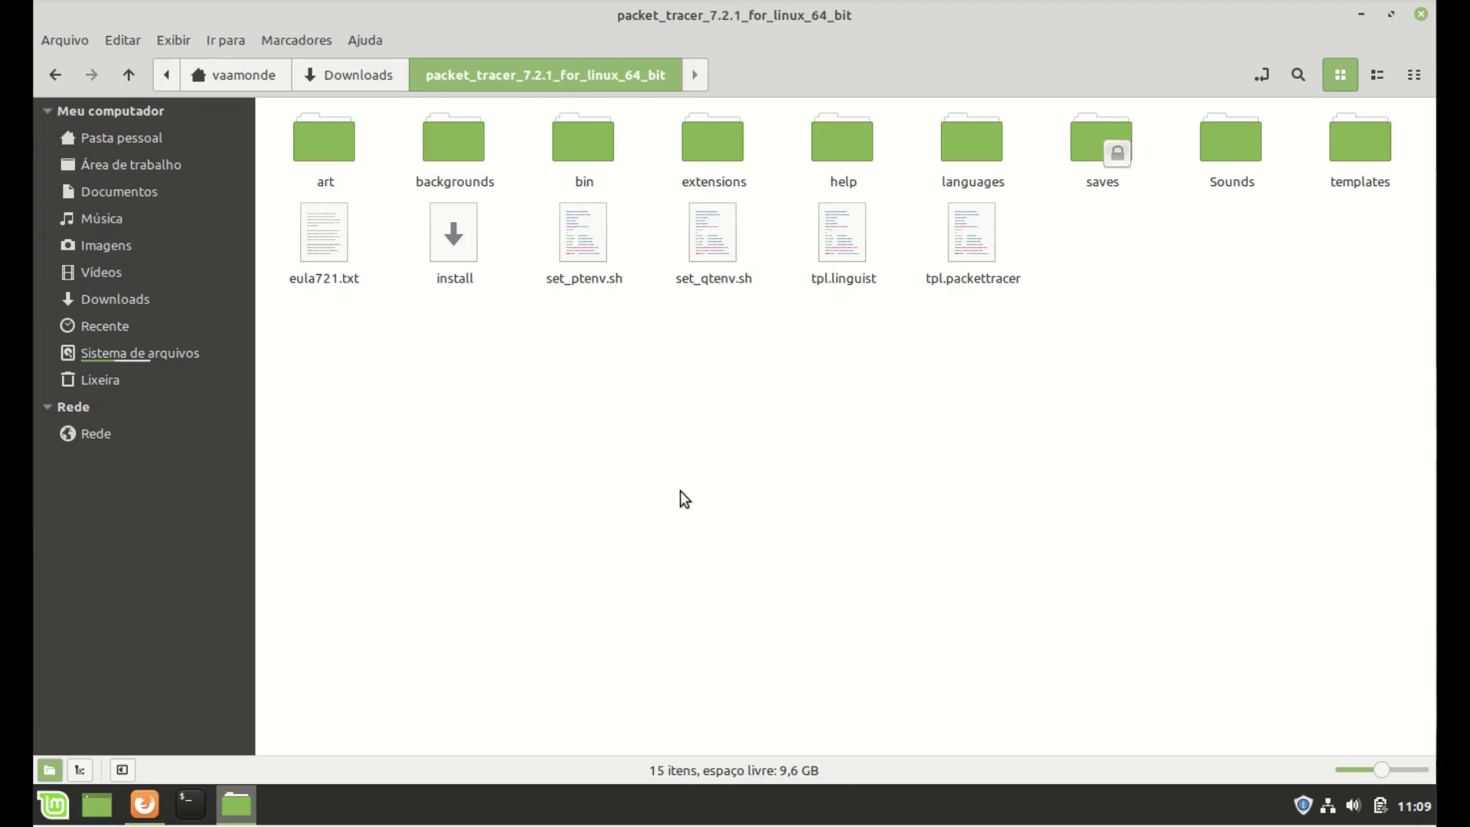
pyautogui.rightClick(714, 362)
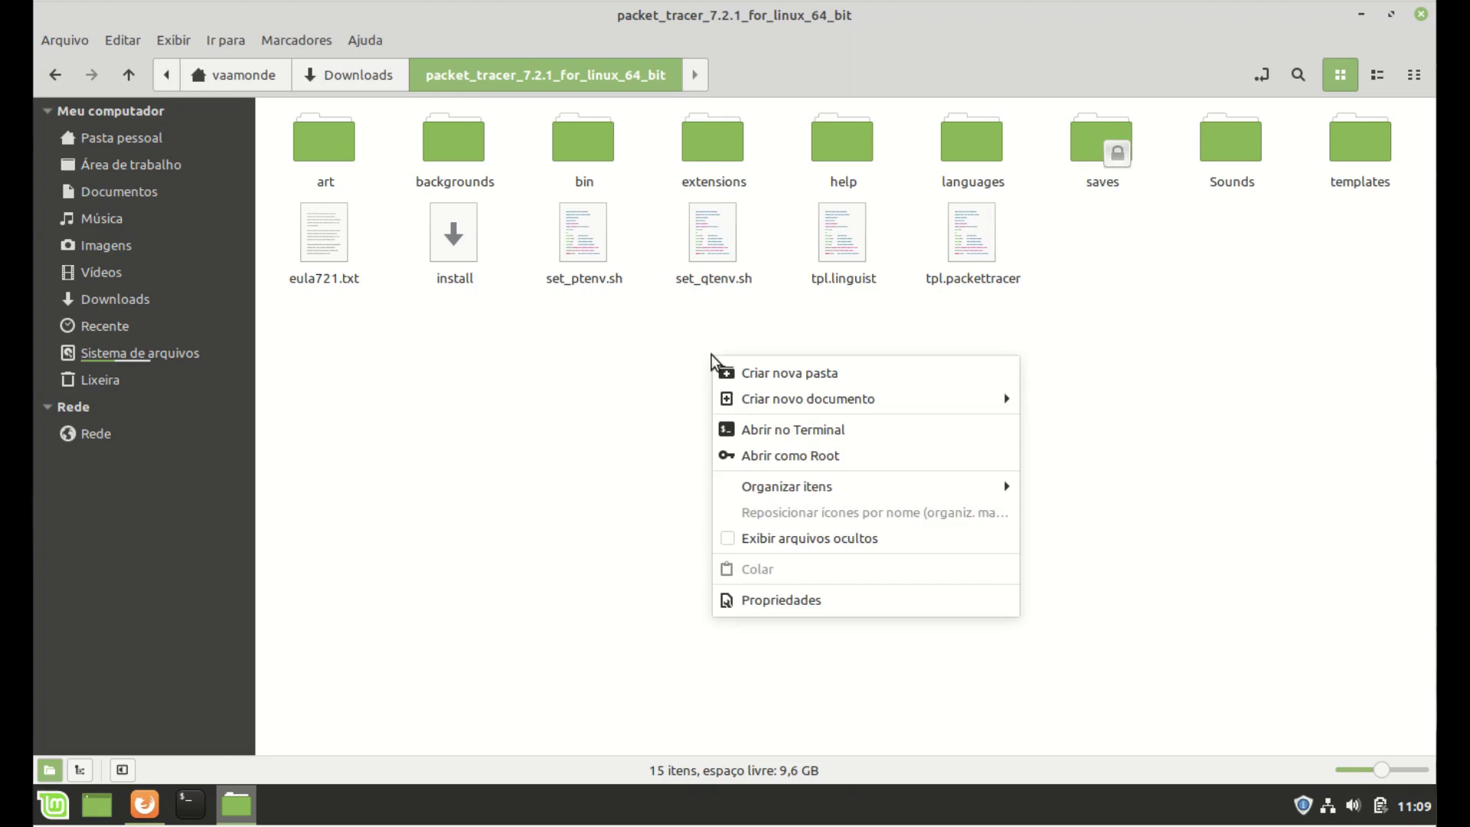
pyautogui.click(825, 434)
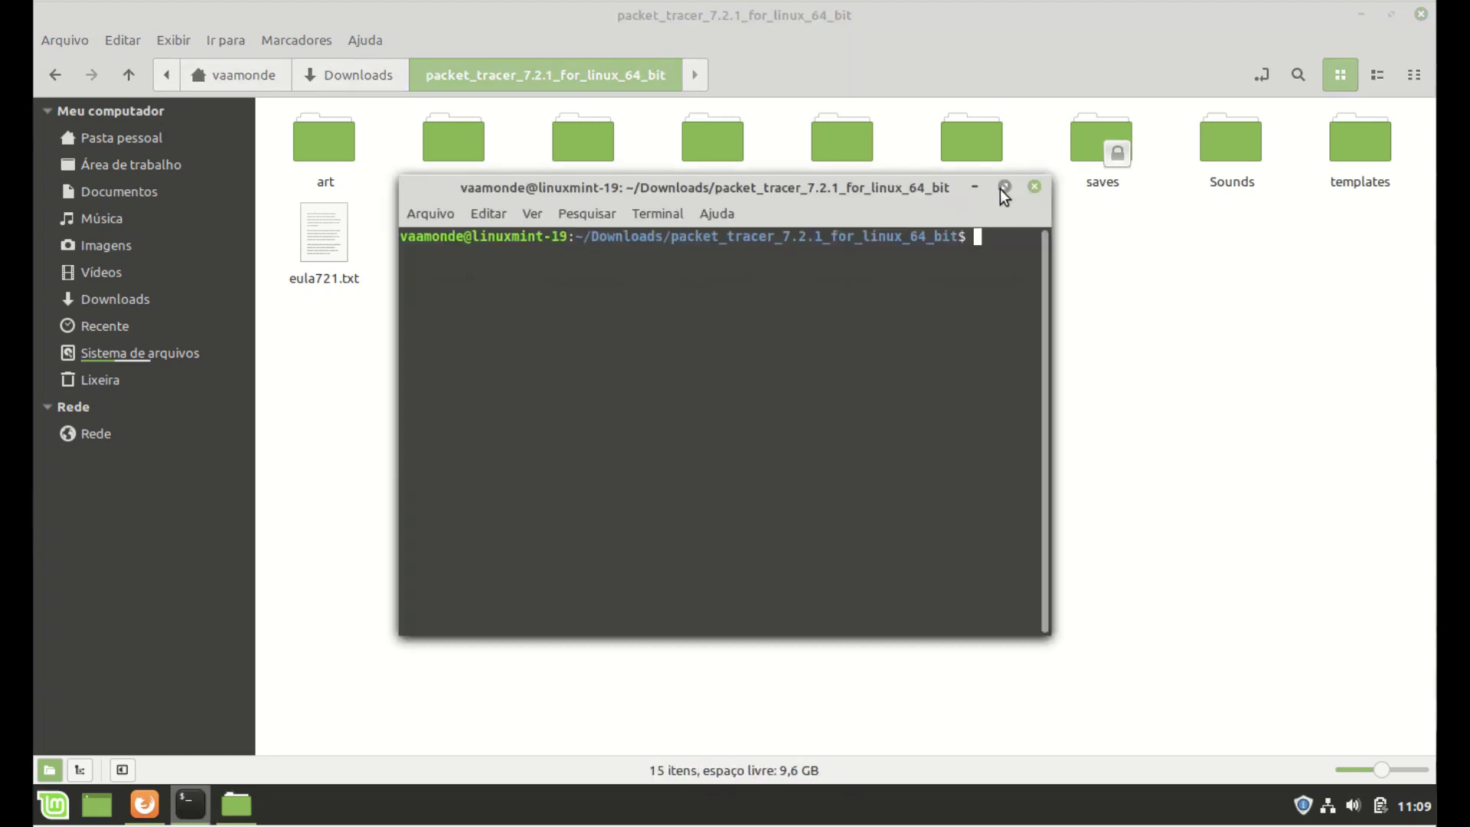
pyautogui.click(1000, 189)
pyautogui.hotkey('ctrl', '+')
pyautogui.hotkey('ctrl', '+')
pyautogui.hotkey('ctrl', '+')
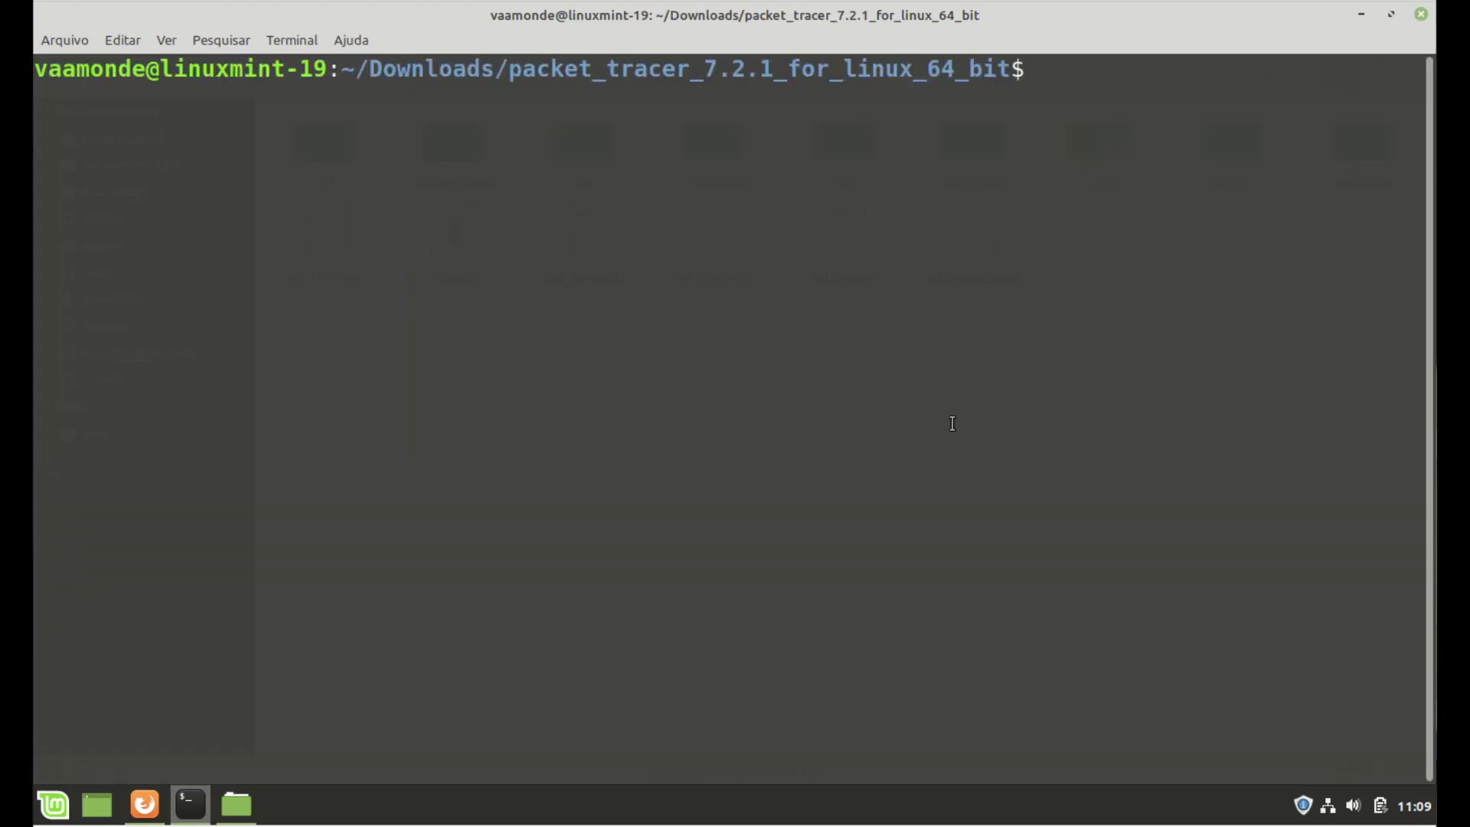
# Step: List the extracted folder's contents with ls and highlight the install script
pyautogui.write('ls')
pyautogui.press('Return')
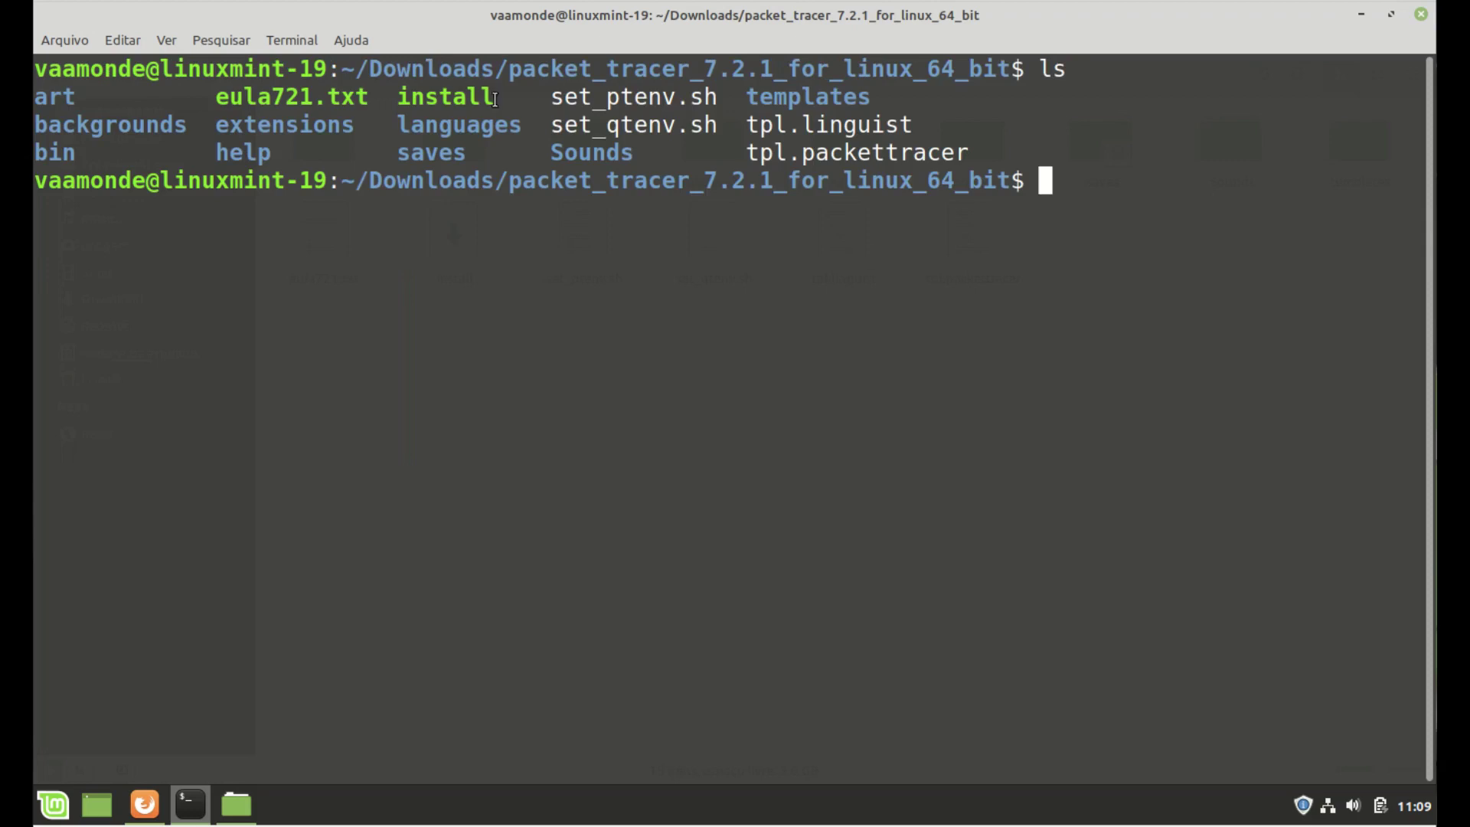
pyautogui.moveTo(399, 97); pyautogui.dragTo(494, 95)
pyautogui.click(1056, 311)
# Step: Run the Packet Tracer installer with sudo ./install and enter the sudo password
pyautogui.write('sudo ')
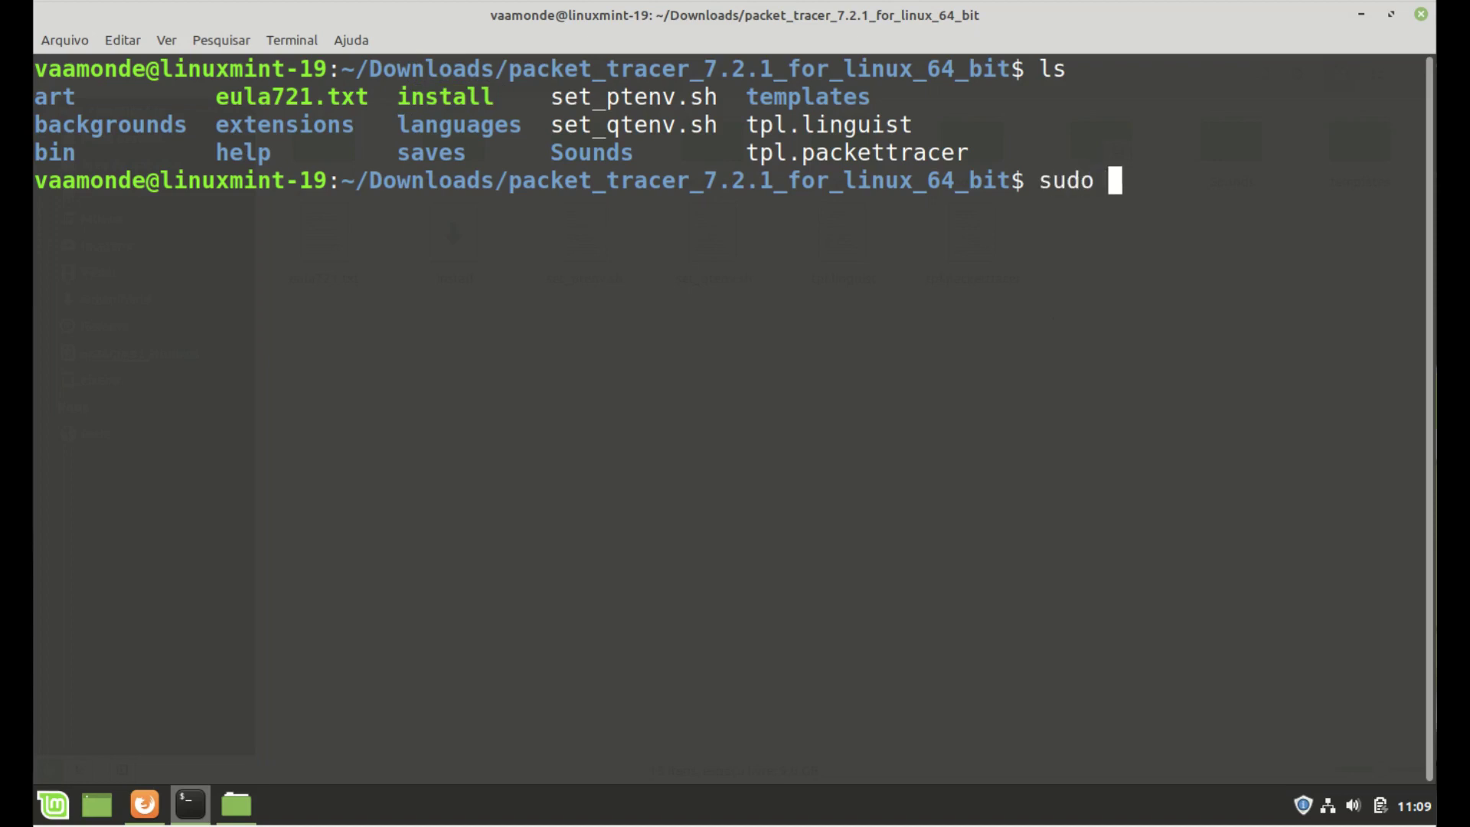
pyautogui.write('./in')
pyautogui.press('Tab')
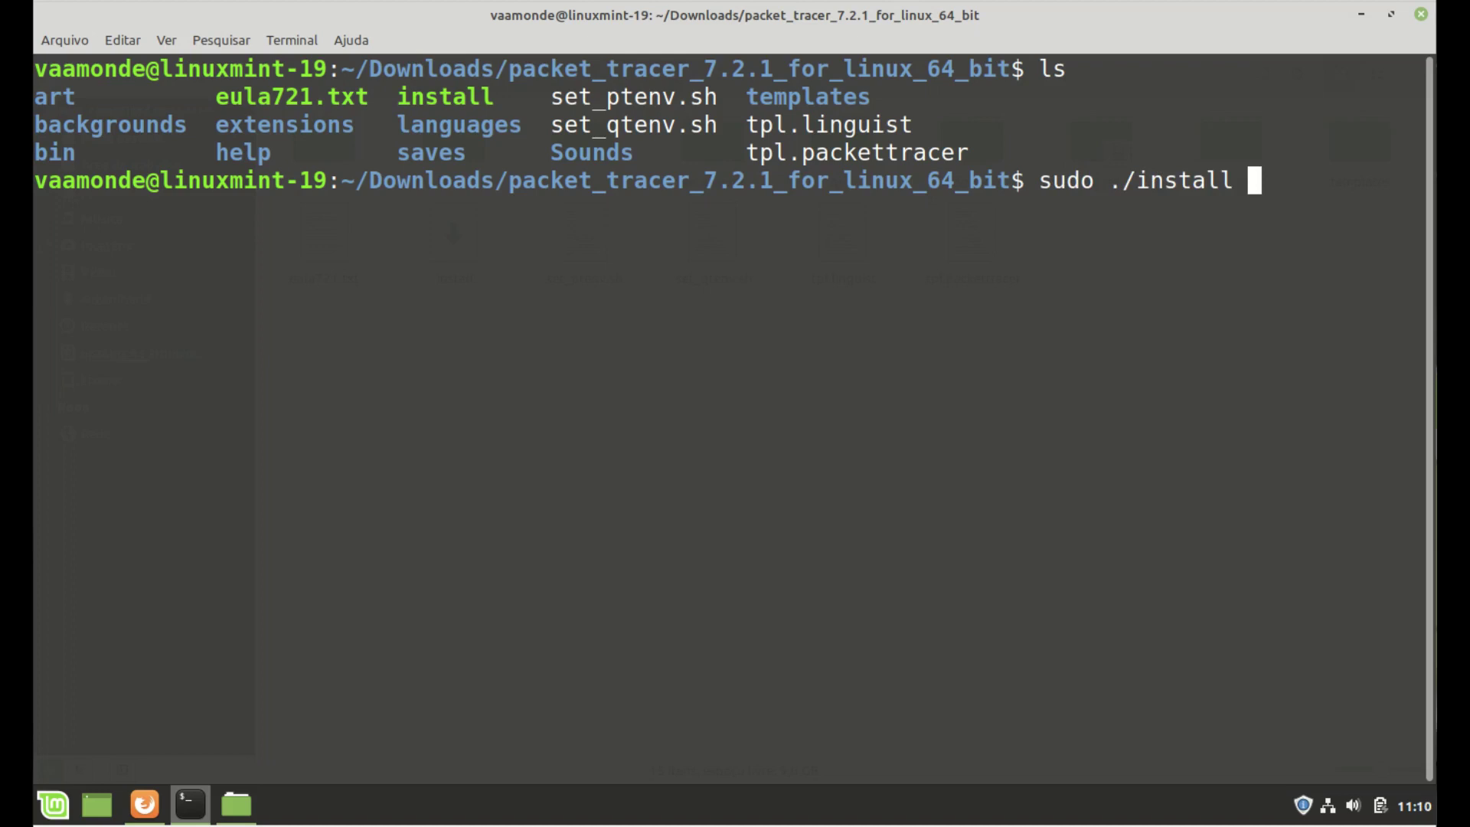
pyautogui.press('Return')
pyautogui.write('******')
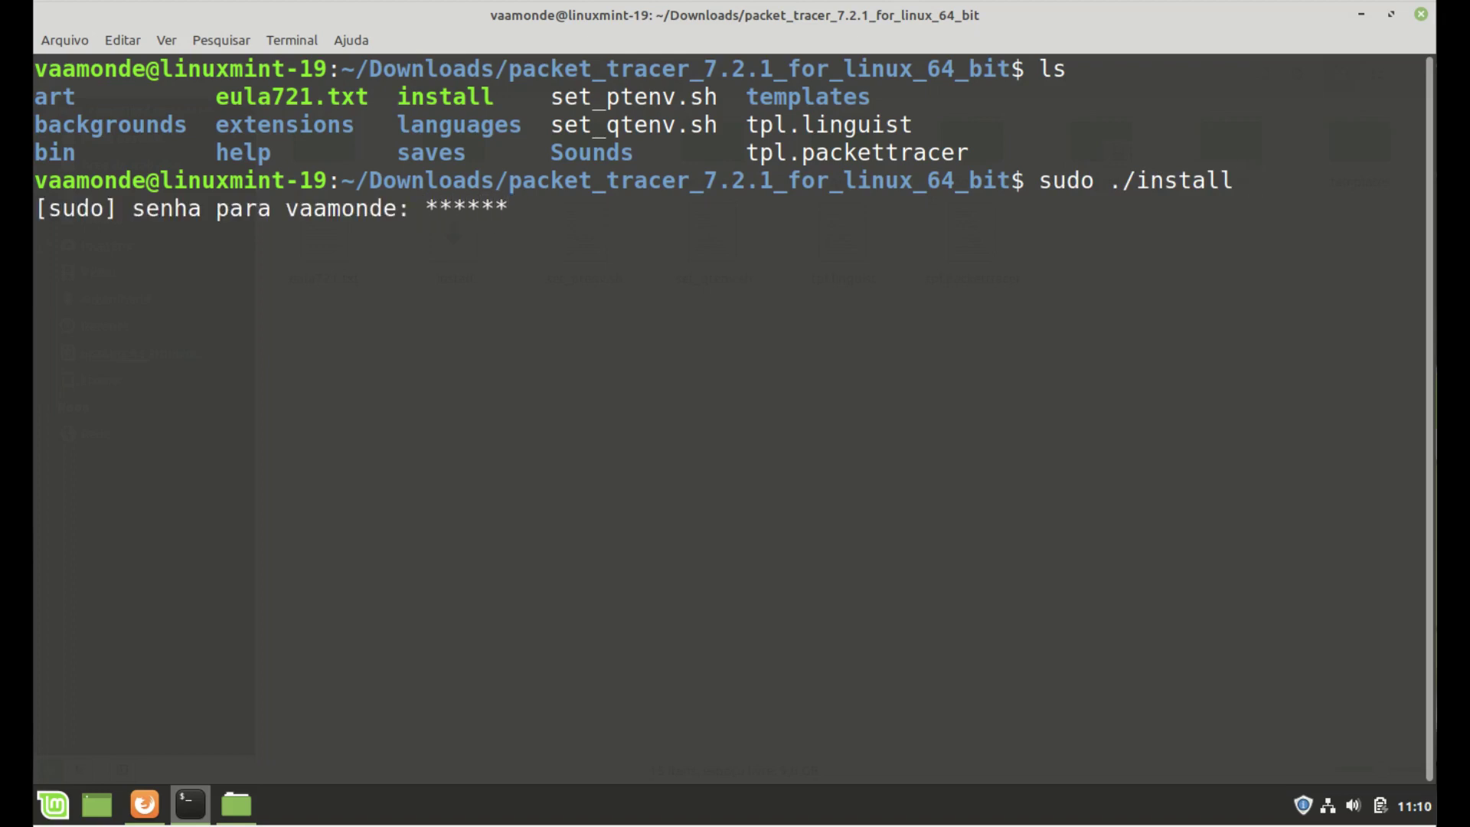
pyautogui.press('Return')
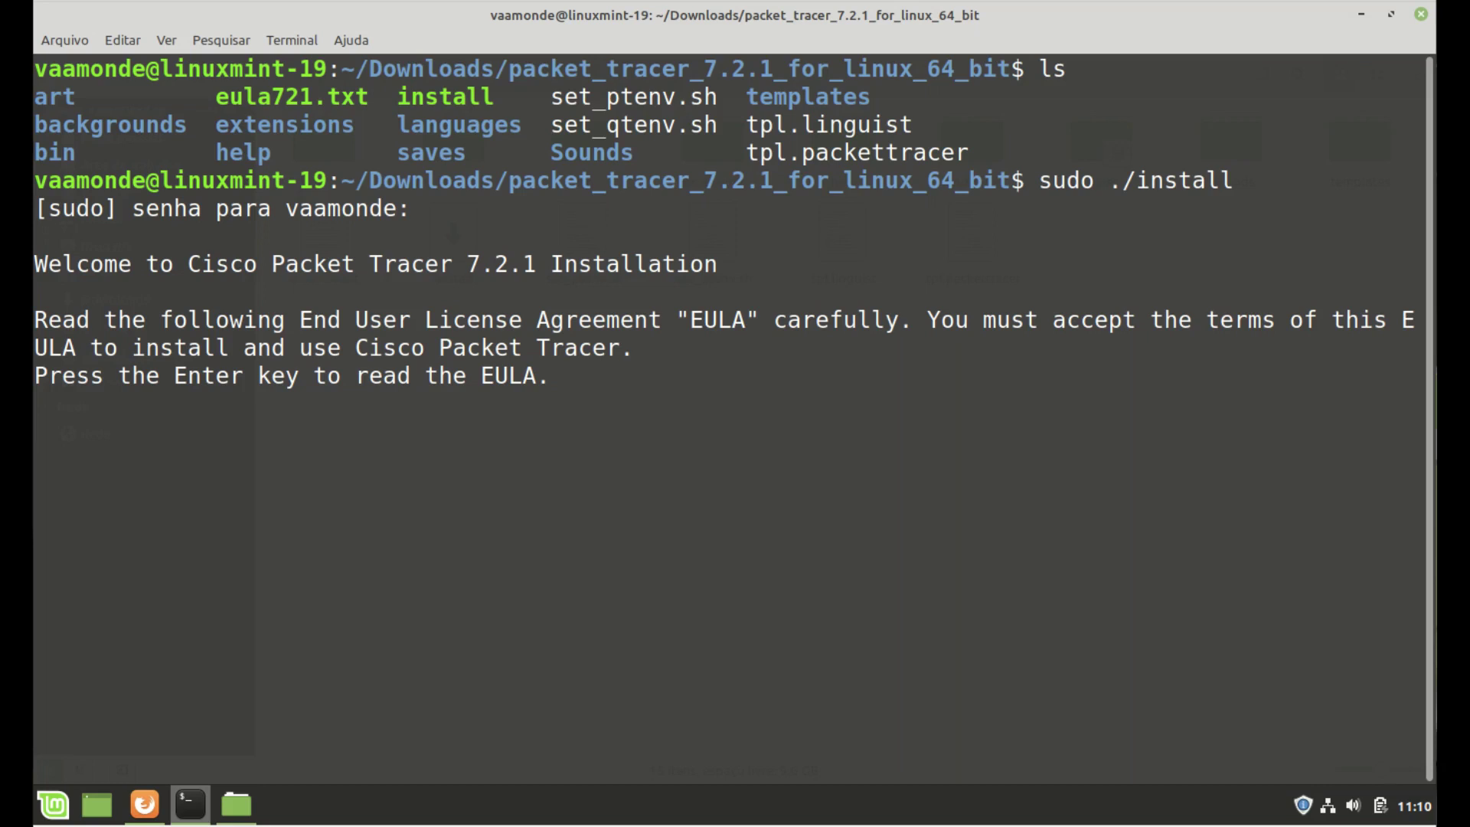
# Step: Page through the Cisco Packet Tracer license agreement to its end and accept the EULA terms with y
pyautogui.press('Return')
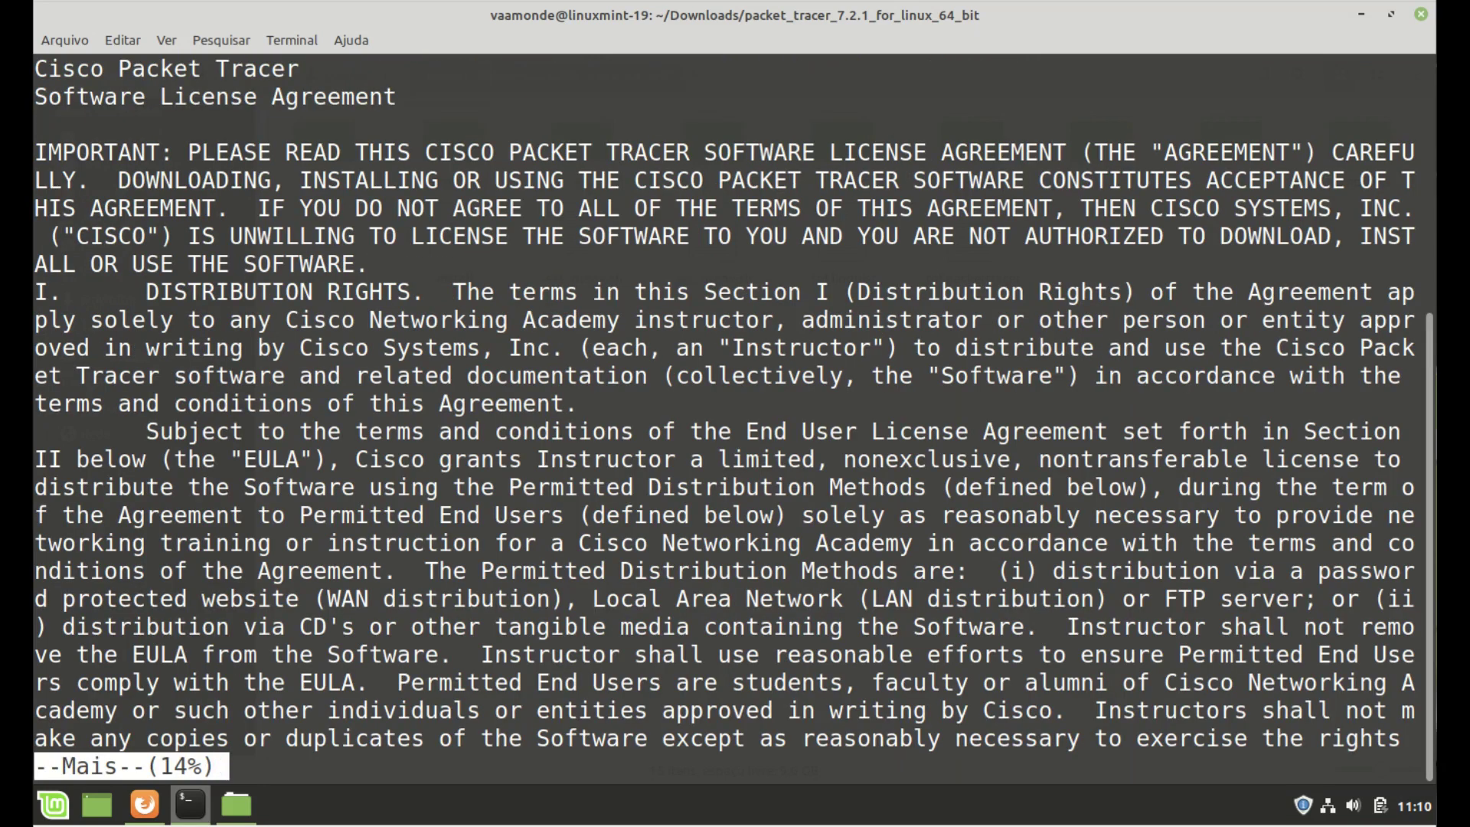
pyautogui.press('space')
pyautogui.press('space')
pyautogui.press('space')
pyautogui.press('space')
pyautogui.press('space')
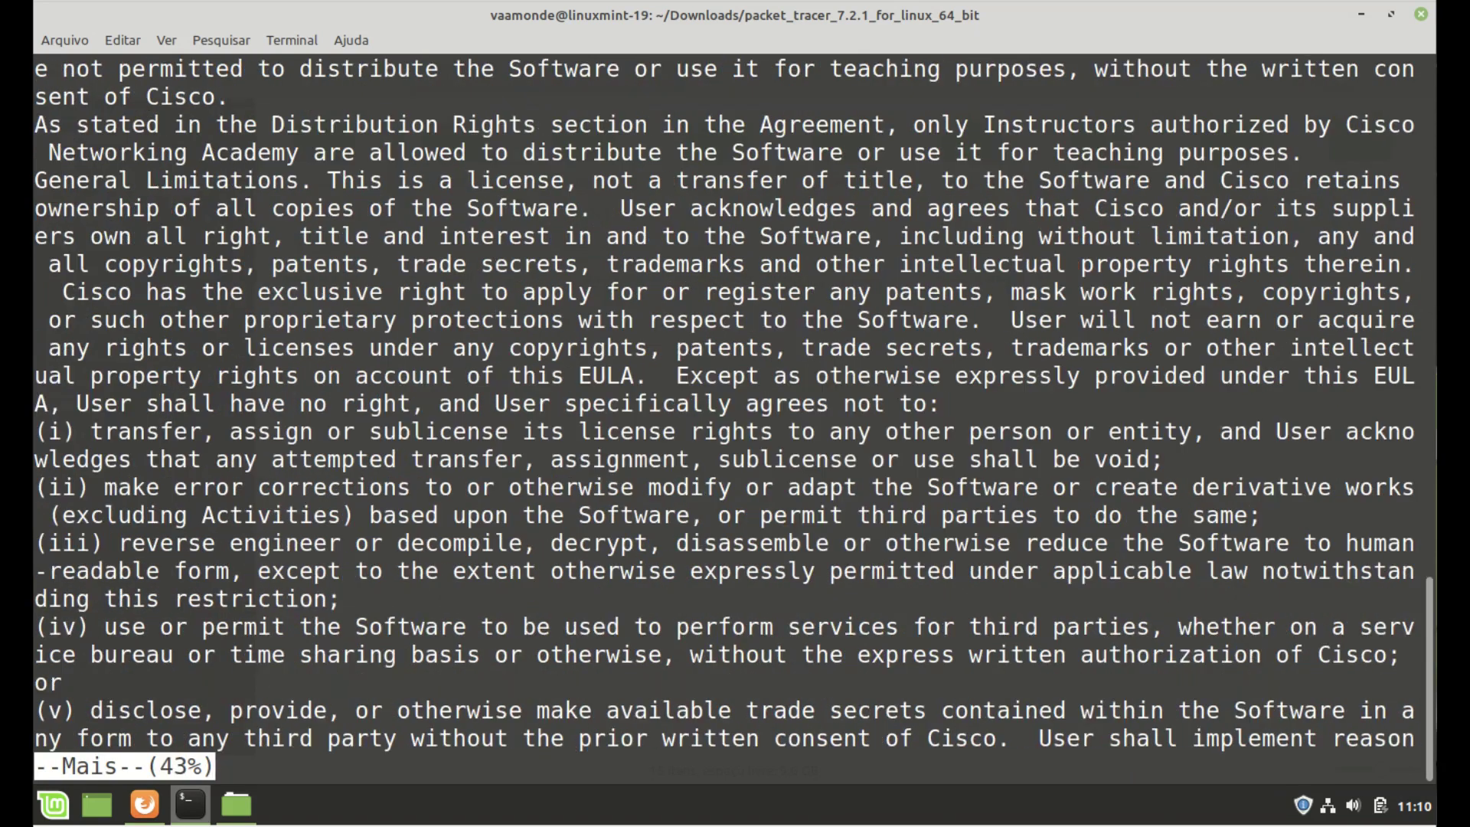
pyautogui.press('space')
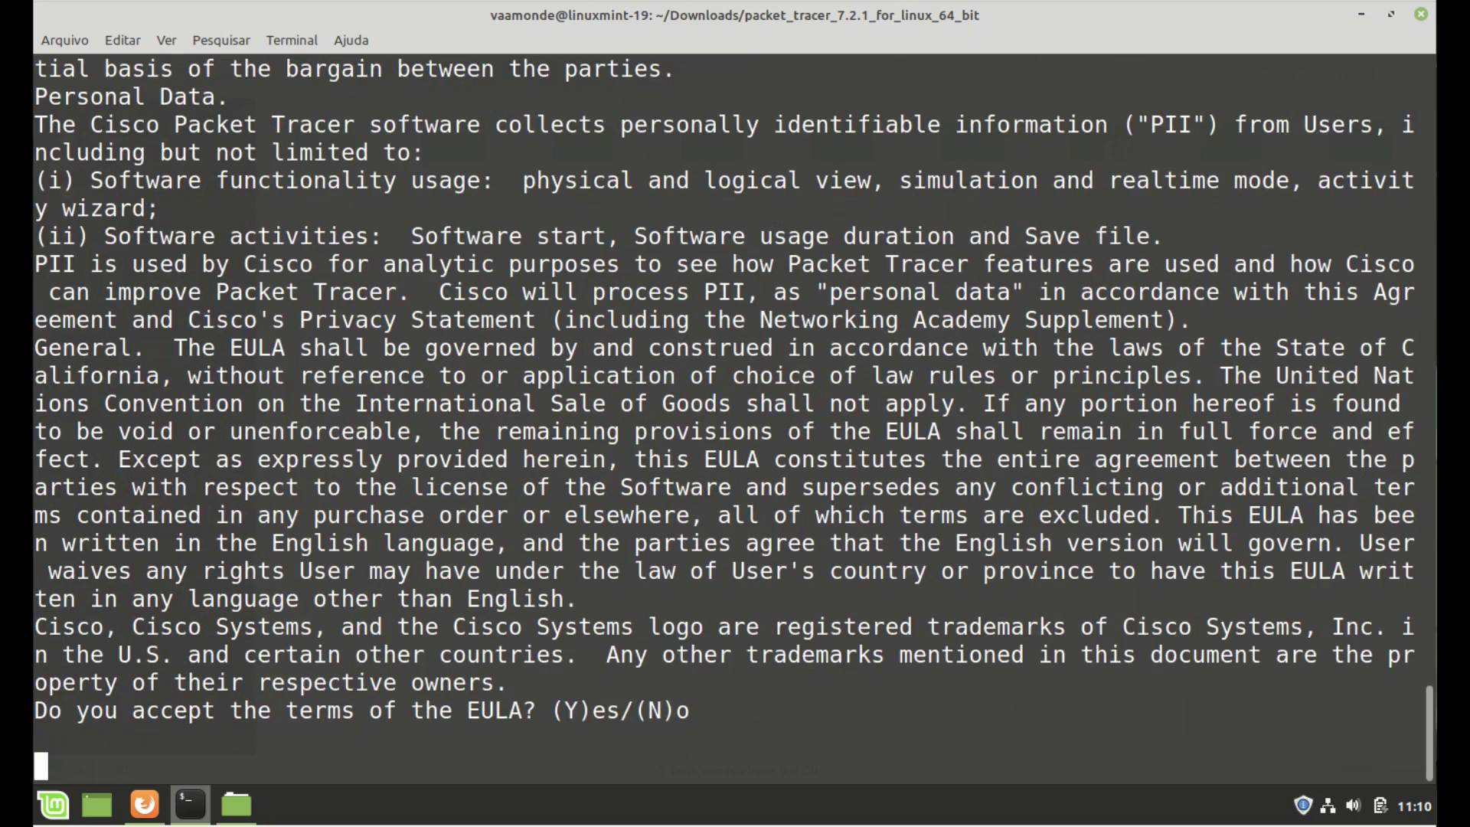
pyautogui.write('y')
pyautogui.press('Return')
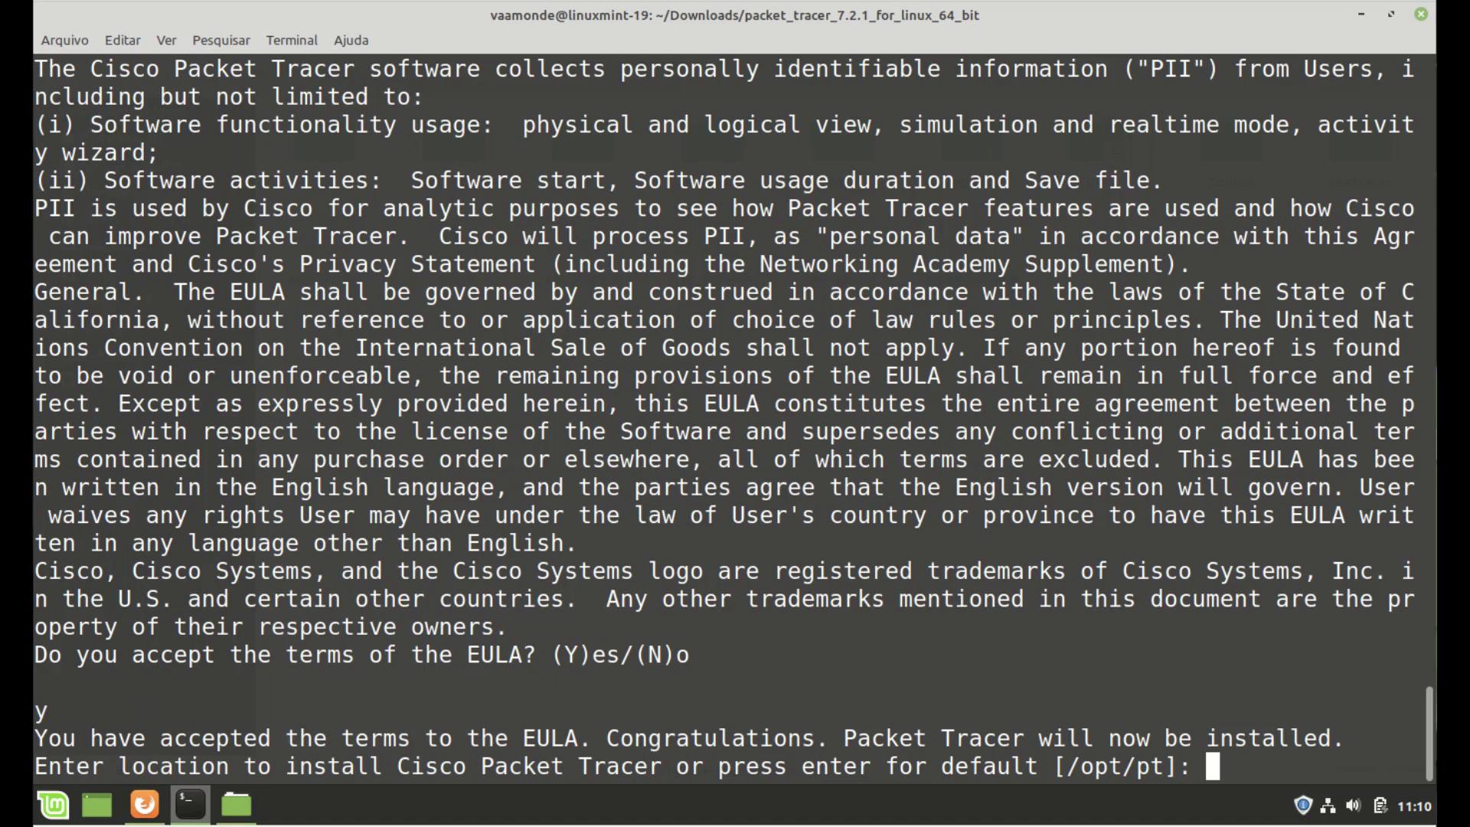
# Step: Accept the default install location /opt/pt and agree to create the packettracer symbolic link in /usr/local/bin
pyautogui.press('Return')
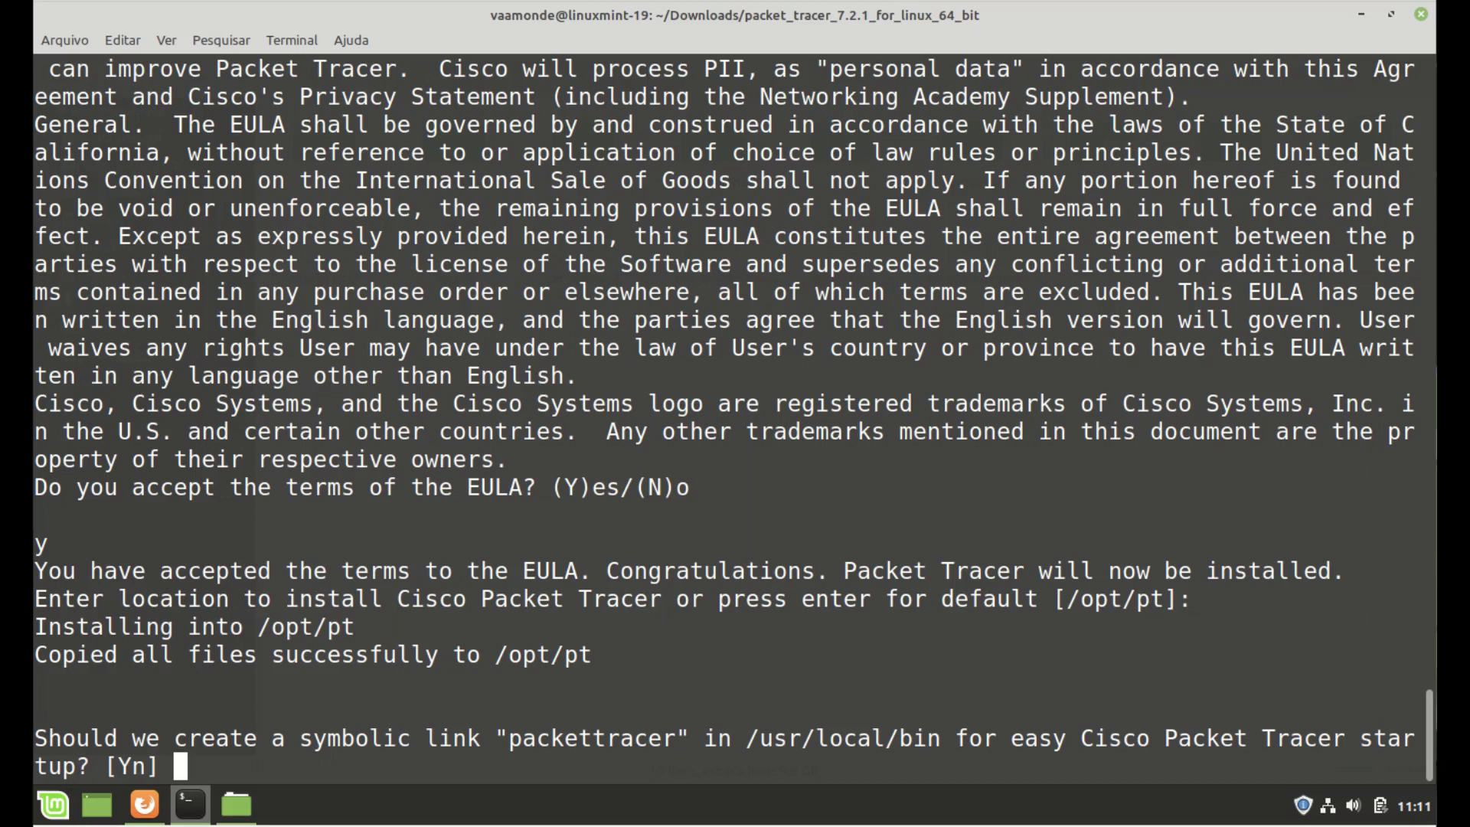
pyautogui.write('Y')
pyautogui.press('Return')
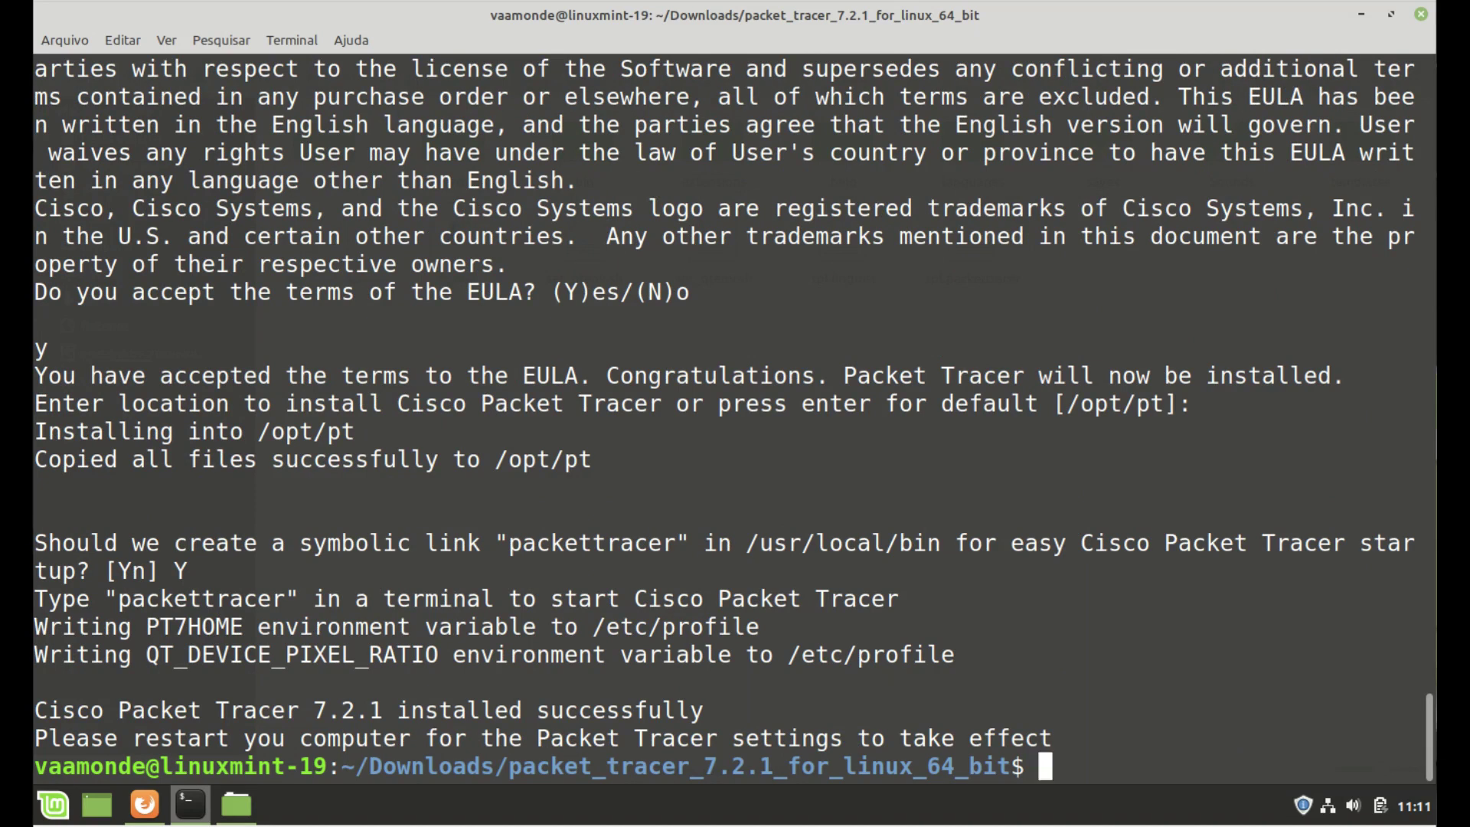
# Step: Clear the terminal, change to /opt/pt/bin and list its contents, highlighting the PacketTracer7 executable
pyautogui.hotkey('ctrl', 'l')
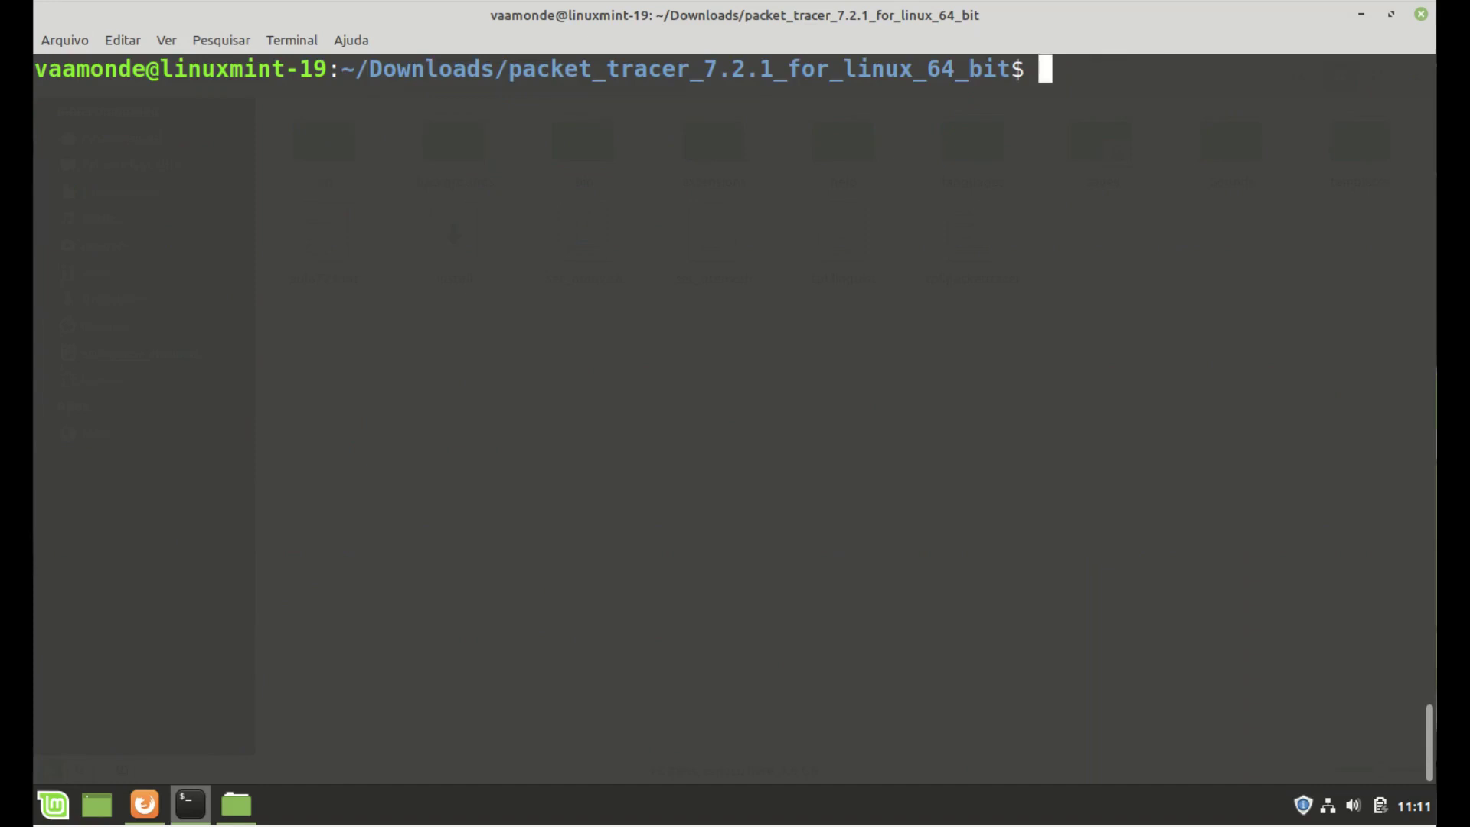
pyautogui.write('cd /opt/pt/')
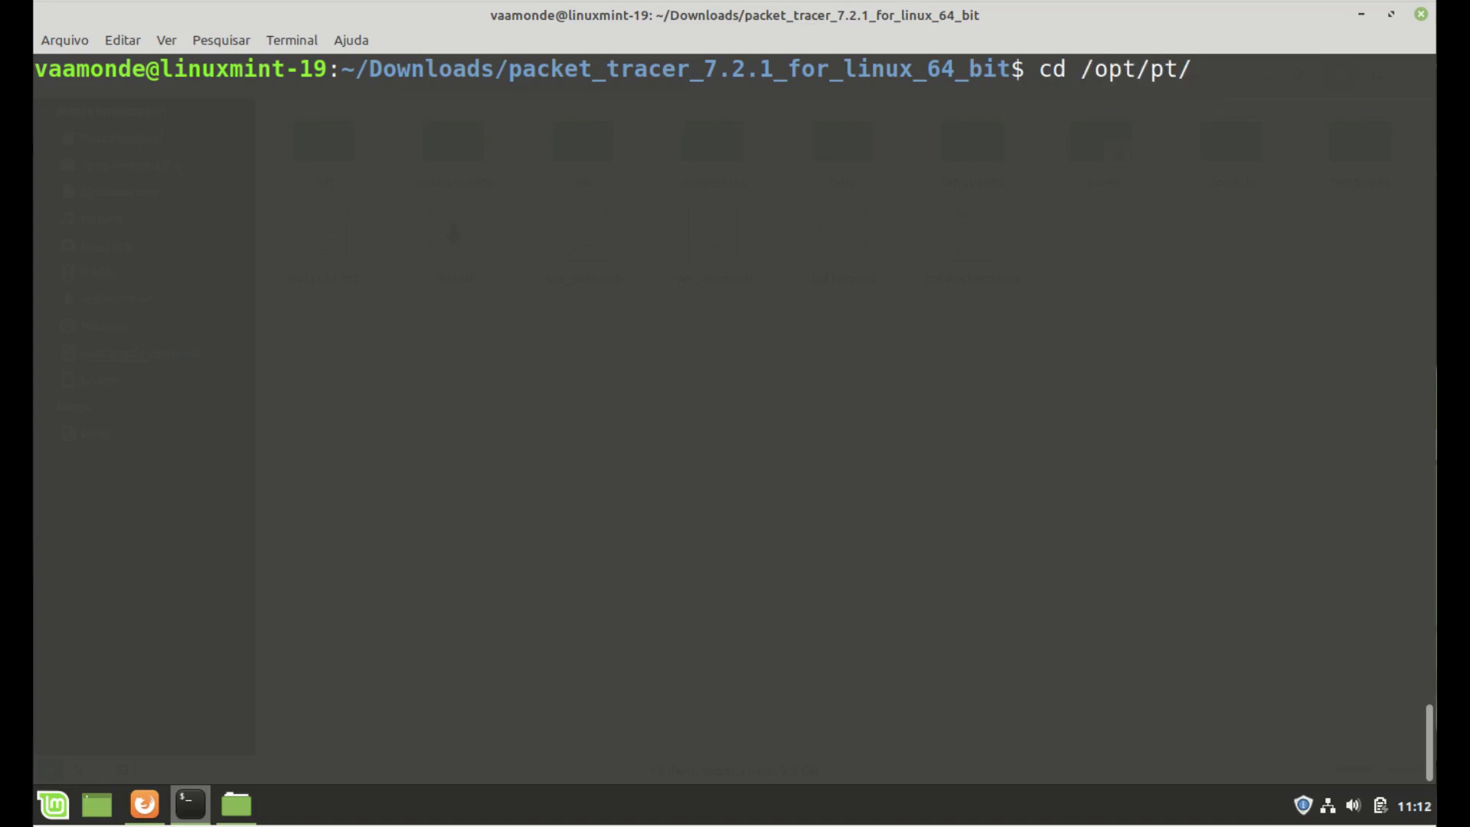
pyautogui.press('Tab')
pyautogui.press('Tab')
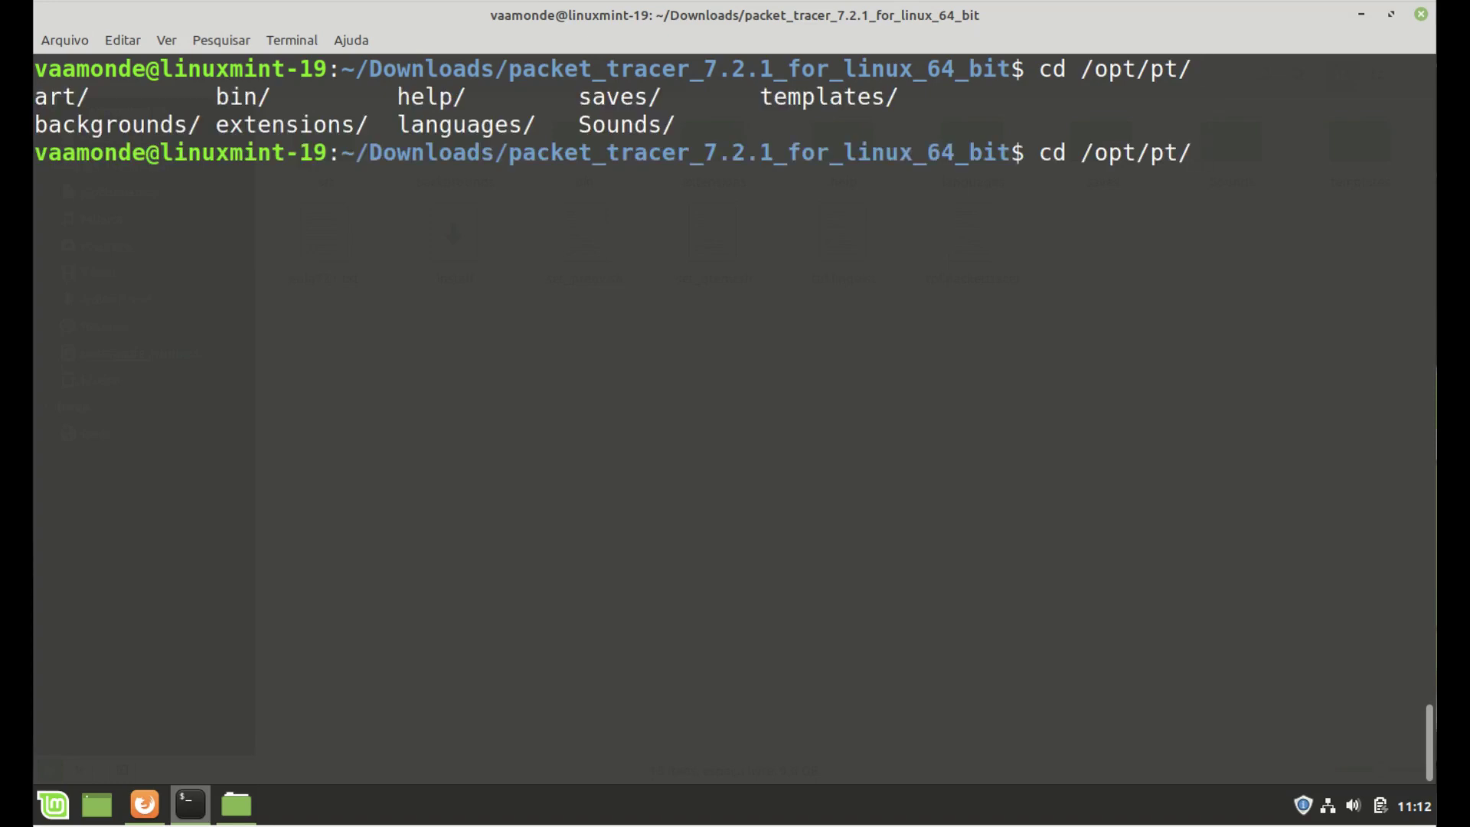
pyautogui.write('bi')
pyautogui.press('Tab')
pyautogui.press('Return')
pyautogui.write('ls')
pyautogui.press('Return')
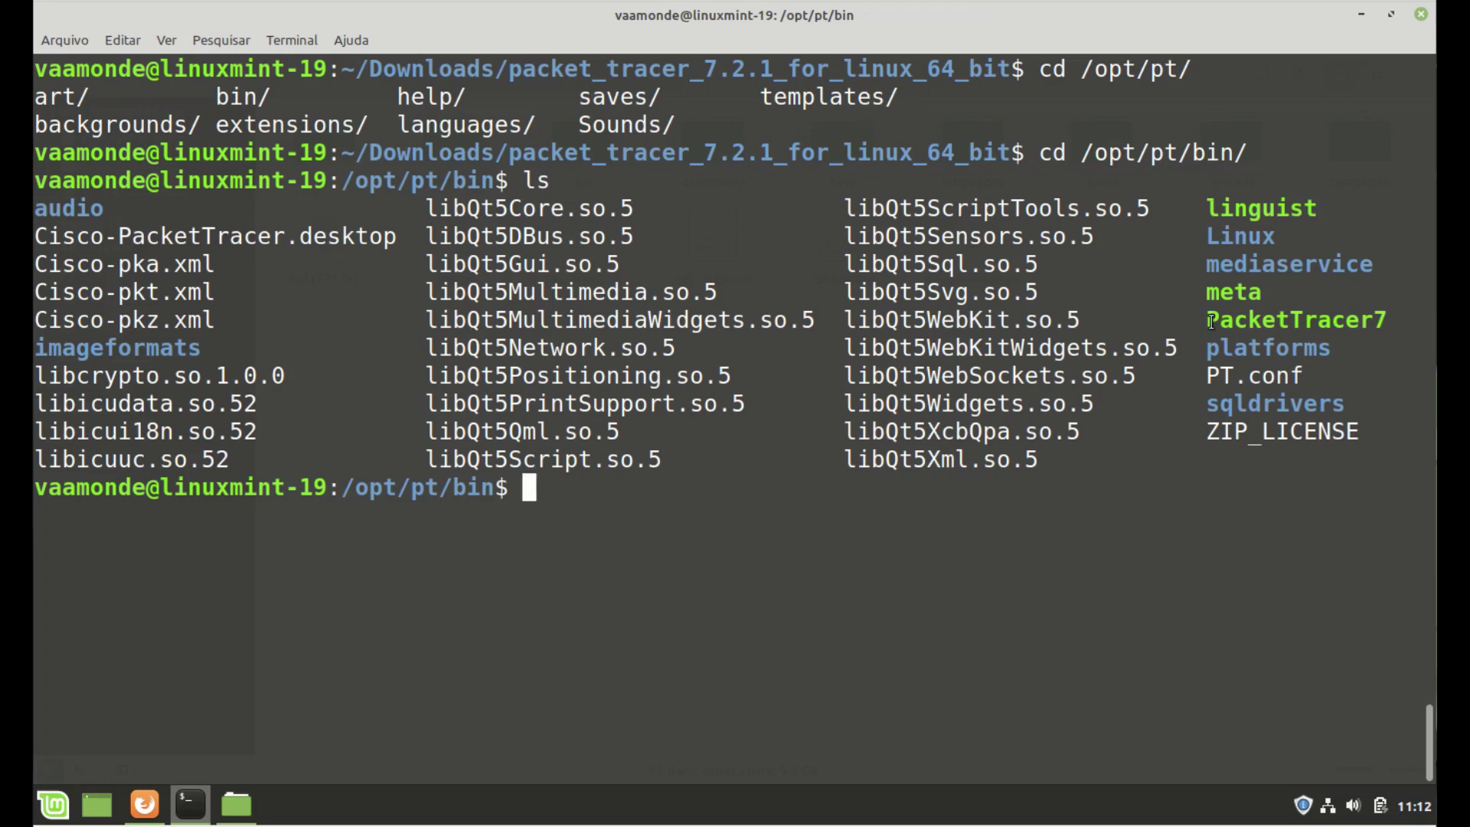
pyautogui.moveTo(1207, 320); pyautogui.dragTo(1387, 314)
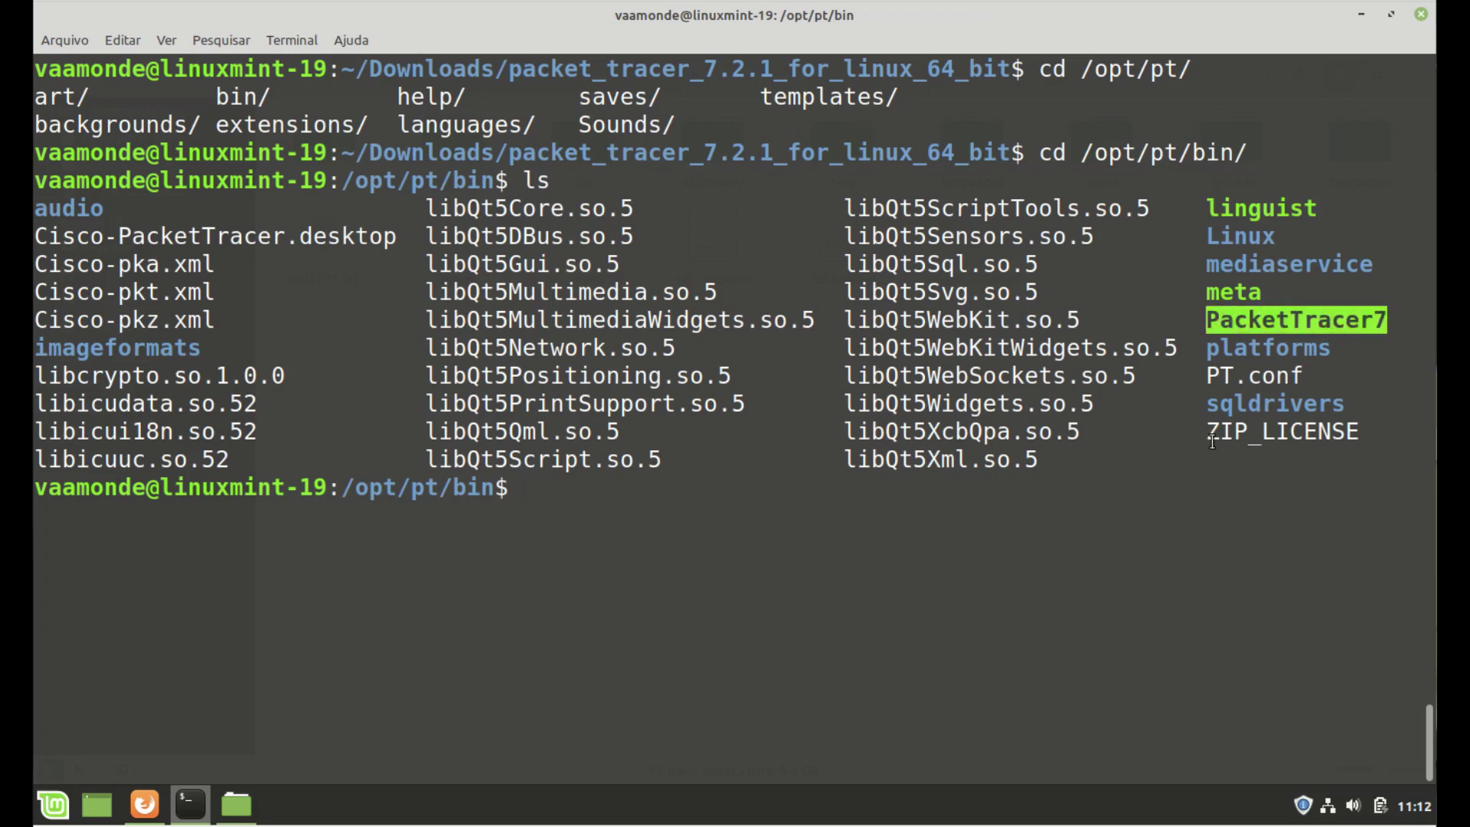
pyautogui.click(656, 503)
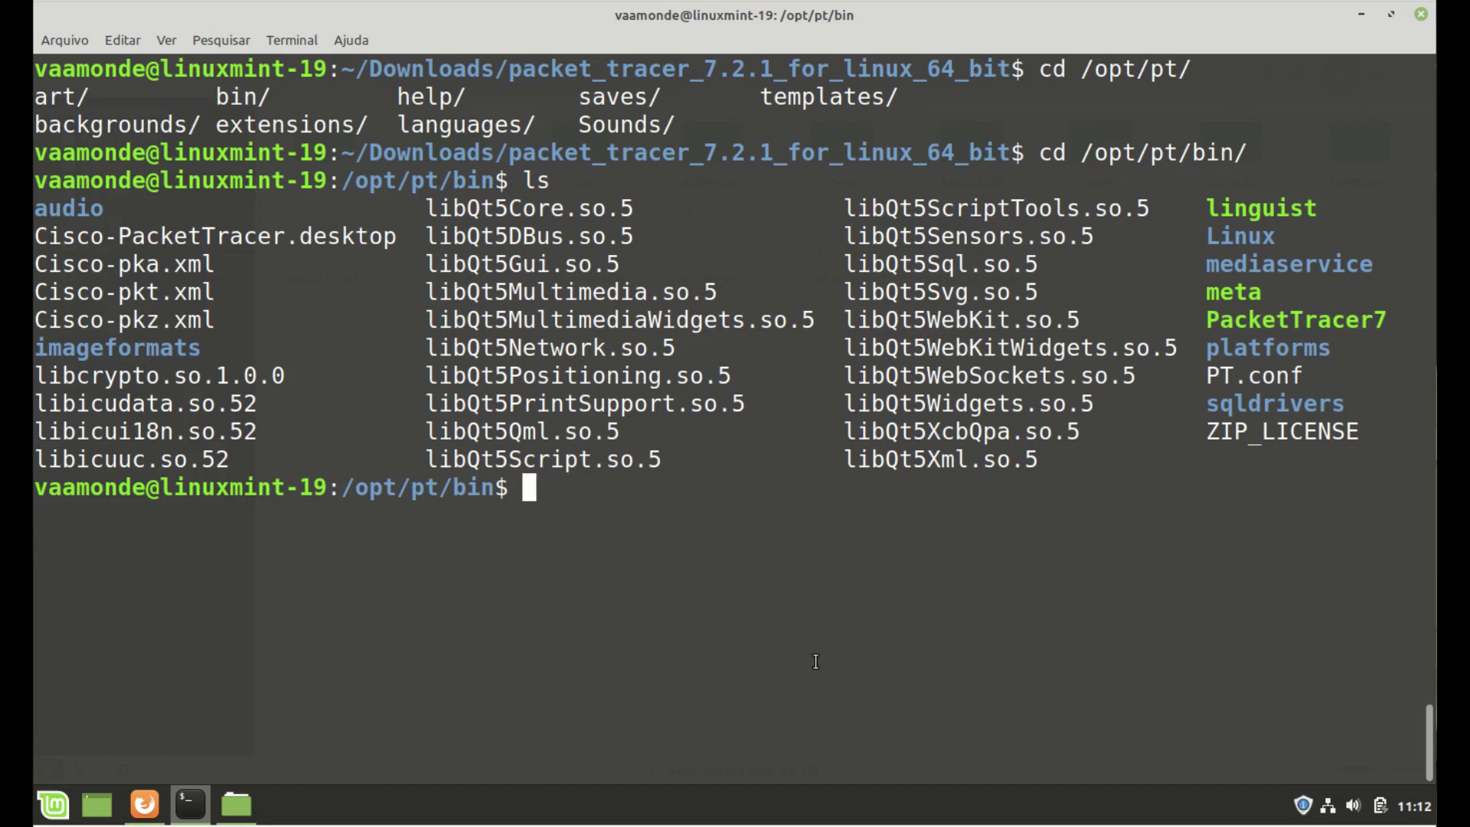
# Step: Check the shared library dependencies of the executable by running sudo ldd PacketTracer7 on a cleared terminal
pyautogui.write('sudo ldd ')
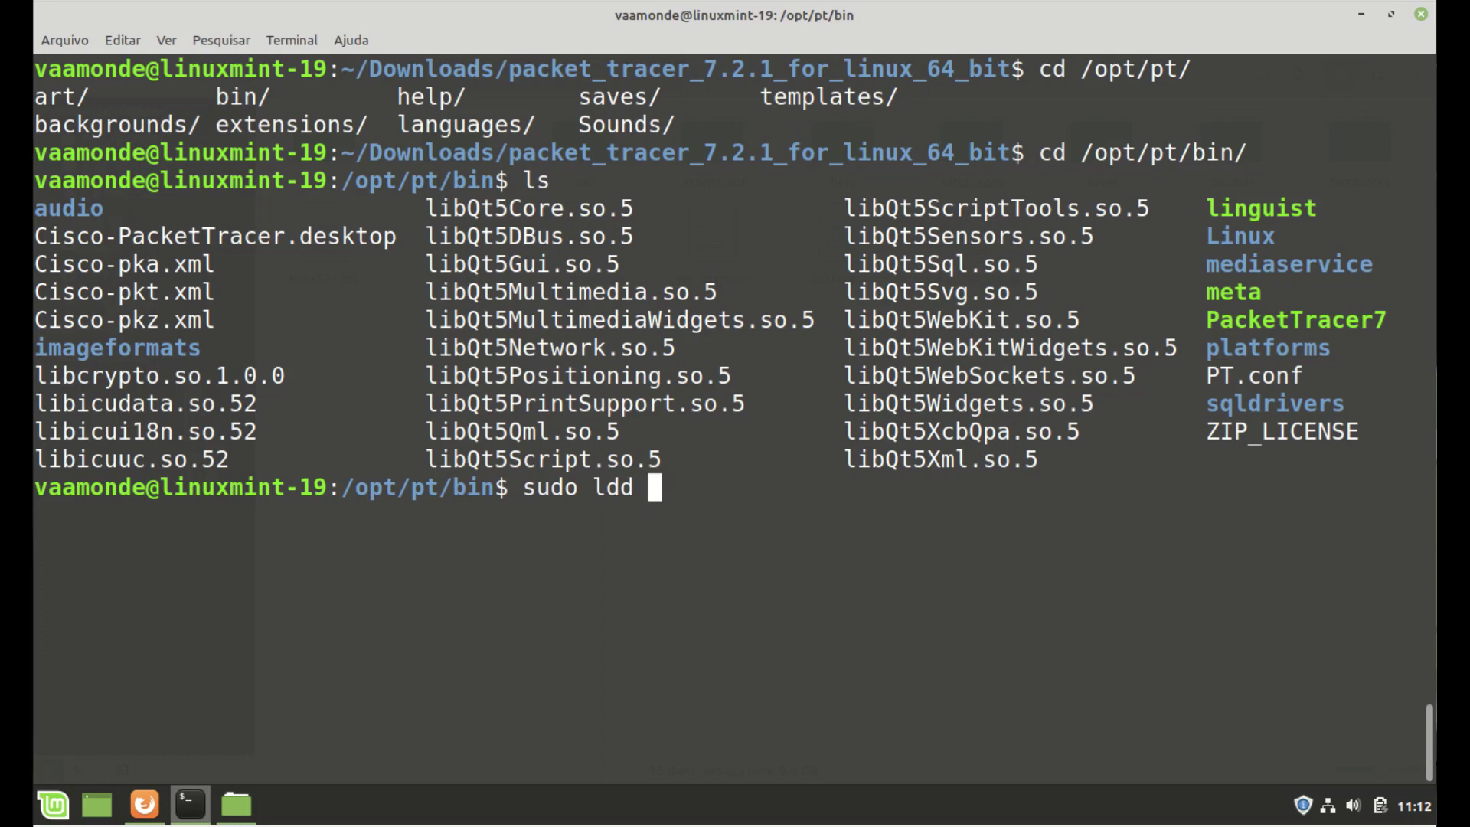
pyautogui.write('Pa')
pyautogui.press('Tab')
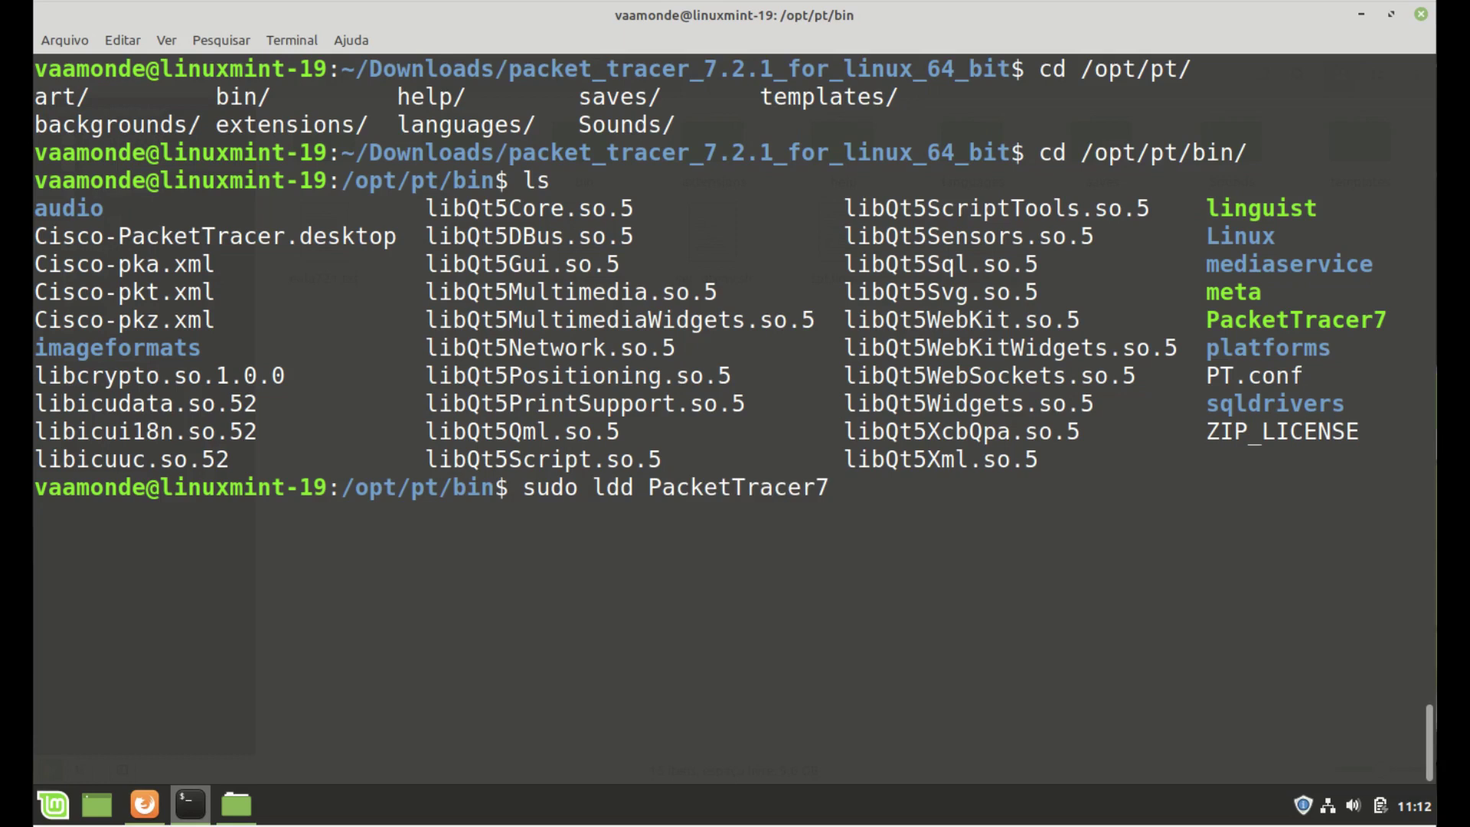
pyautogui.hotkey('ctrl', 'l')
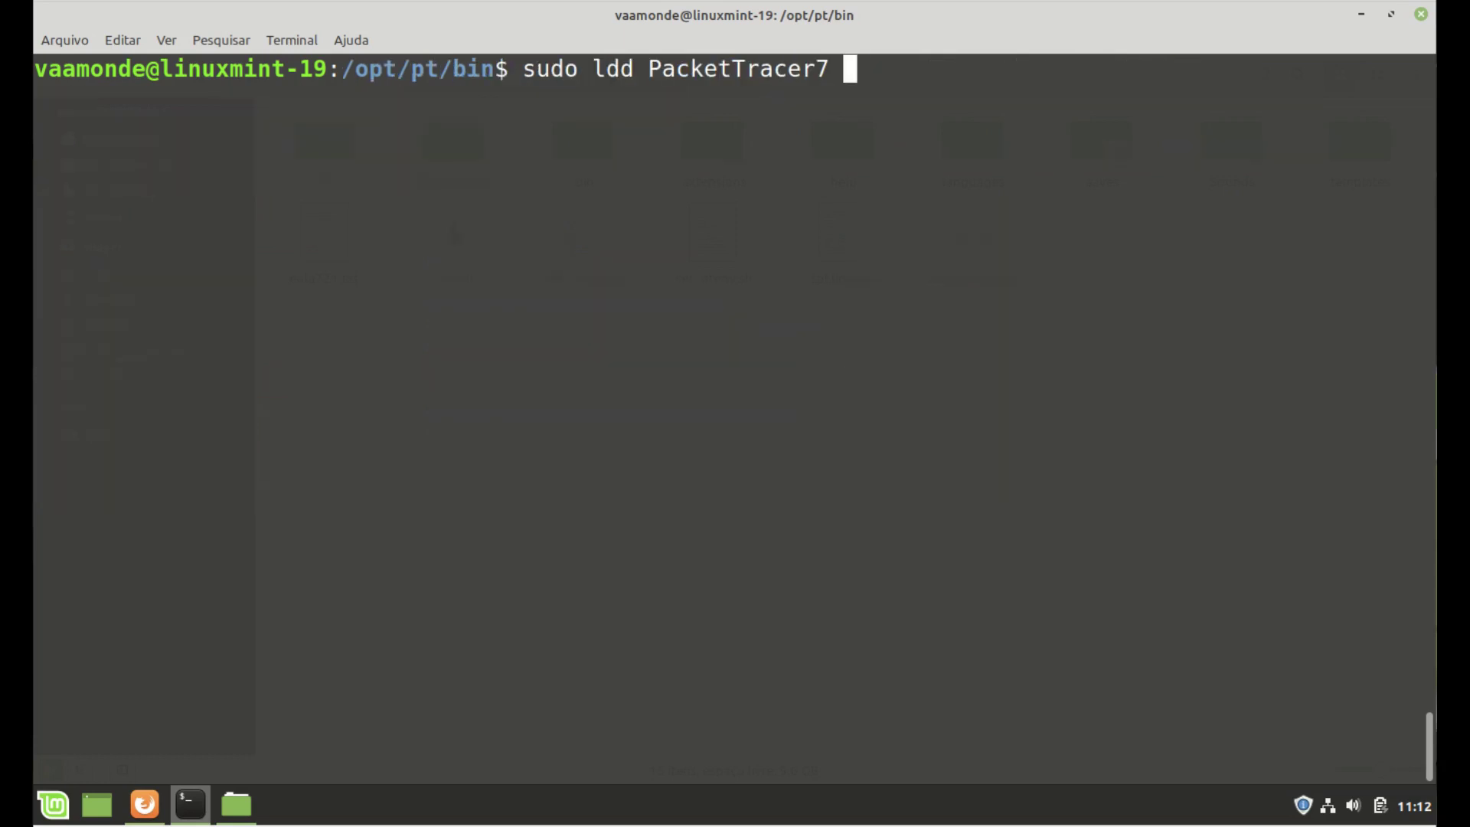
pyautogui.press('Return')
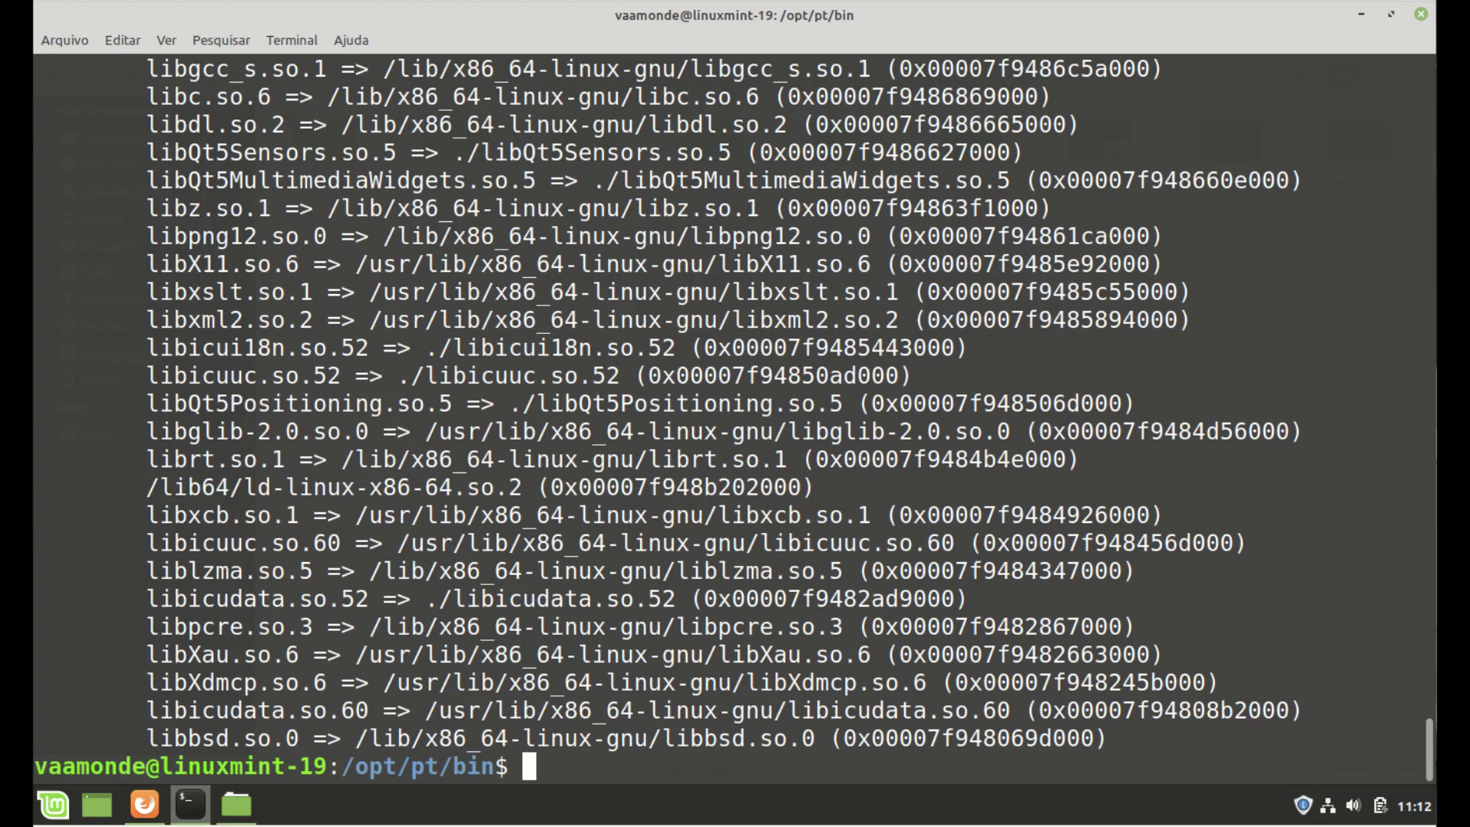
# Step: Review the ldd output from its beginning and highlight the libpng12.so.0 dependency
pyautogui.scroll(8, 656, 616)
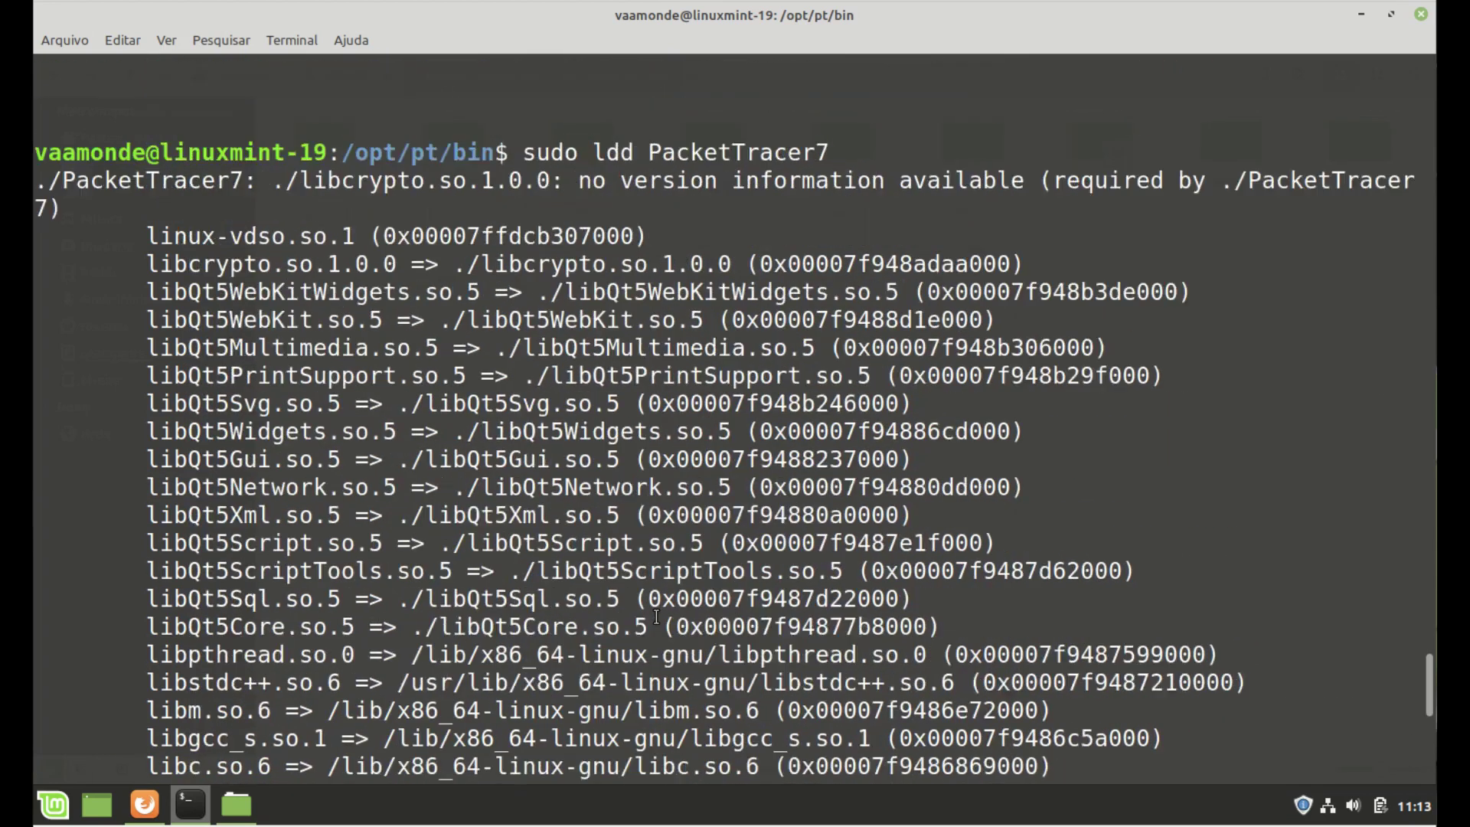
pyautogui.scroll(-1, 656, 616)
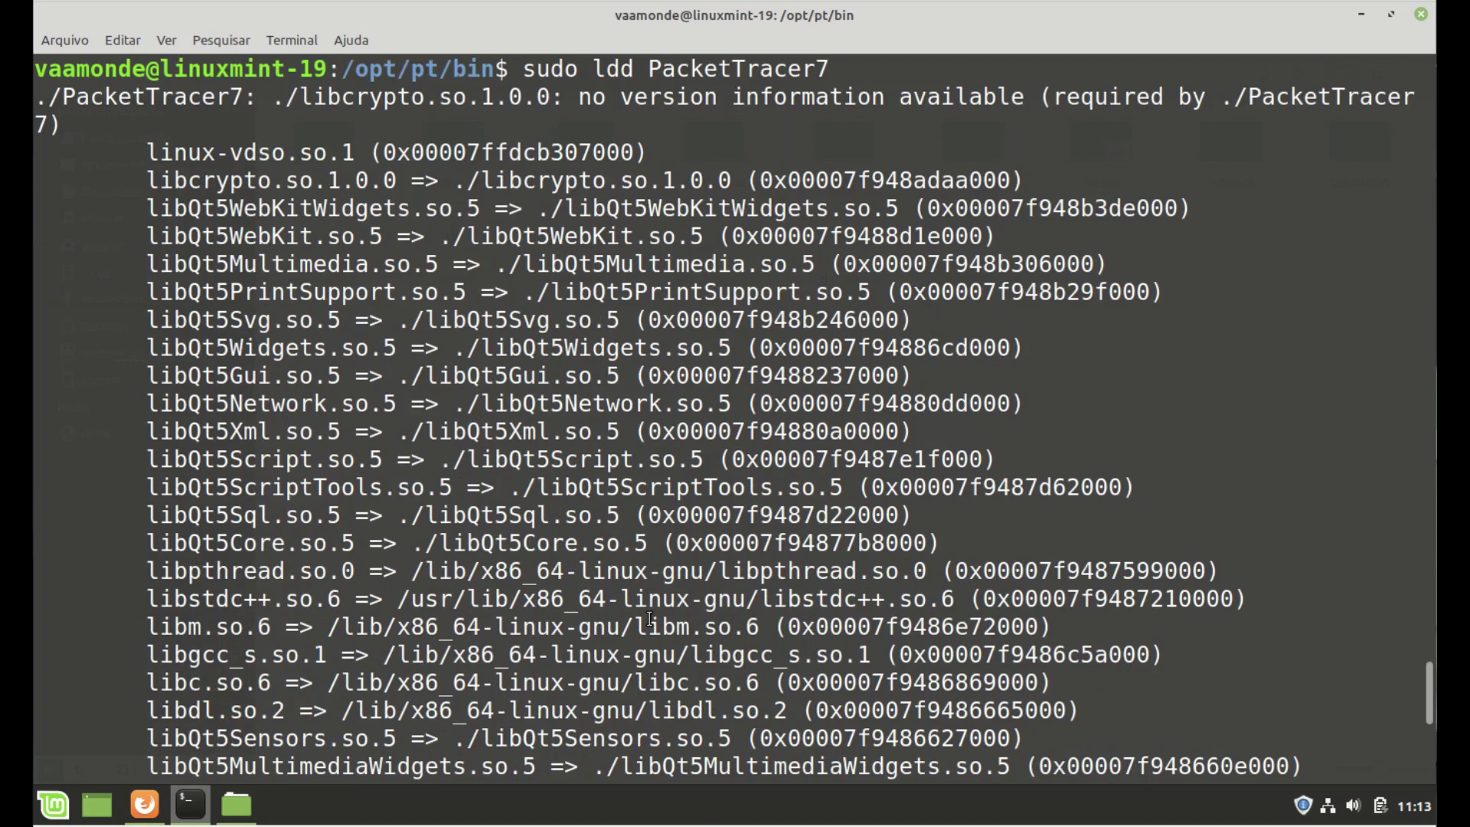
pyautogui.scroll(-3, 649, 619)
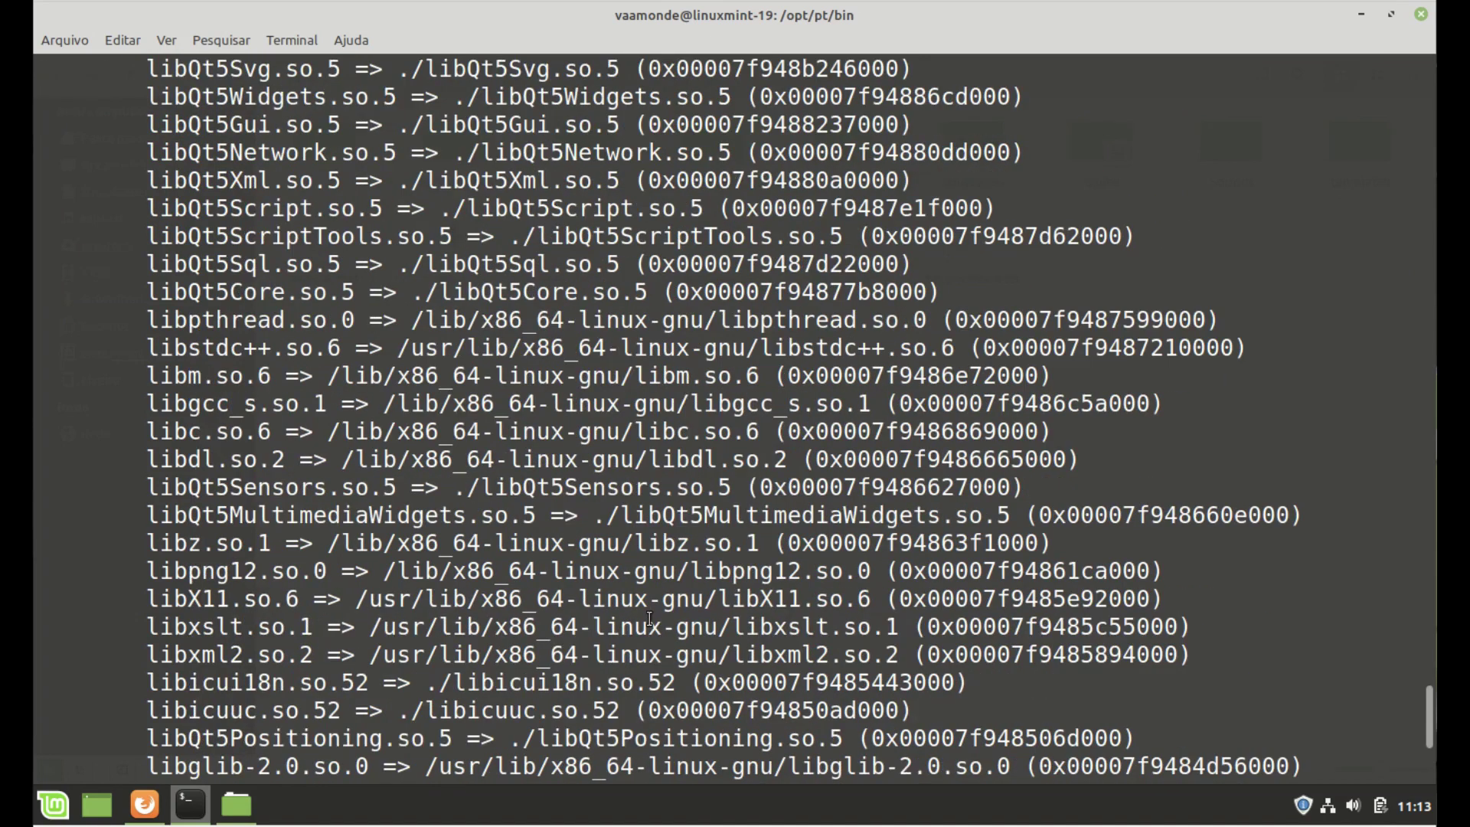
pyautogui.scroll(-1, 649, 618)
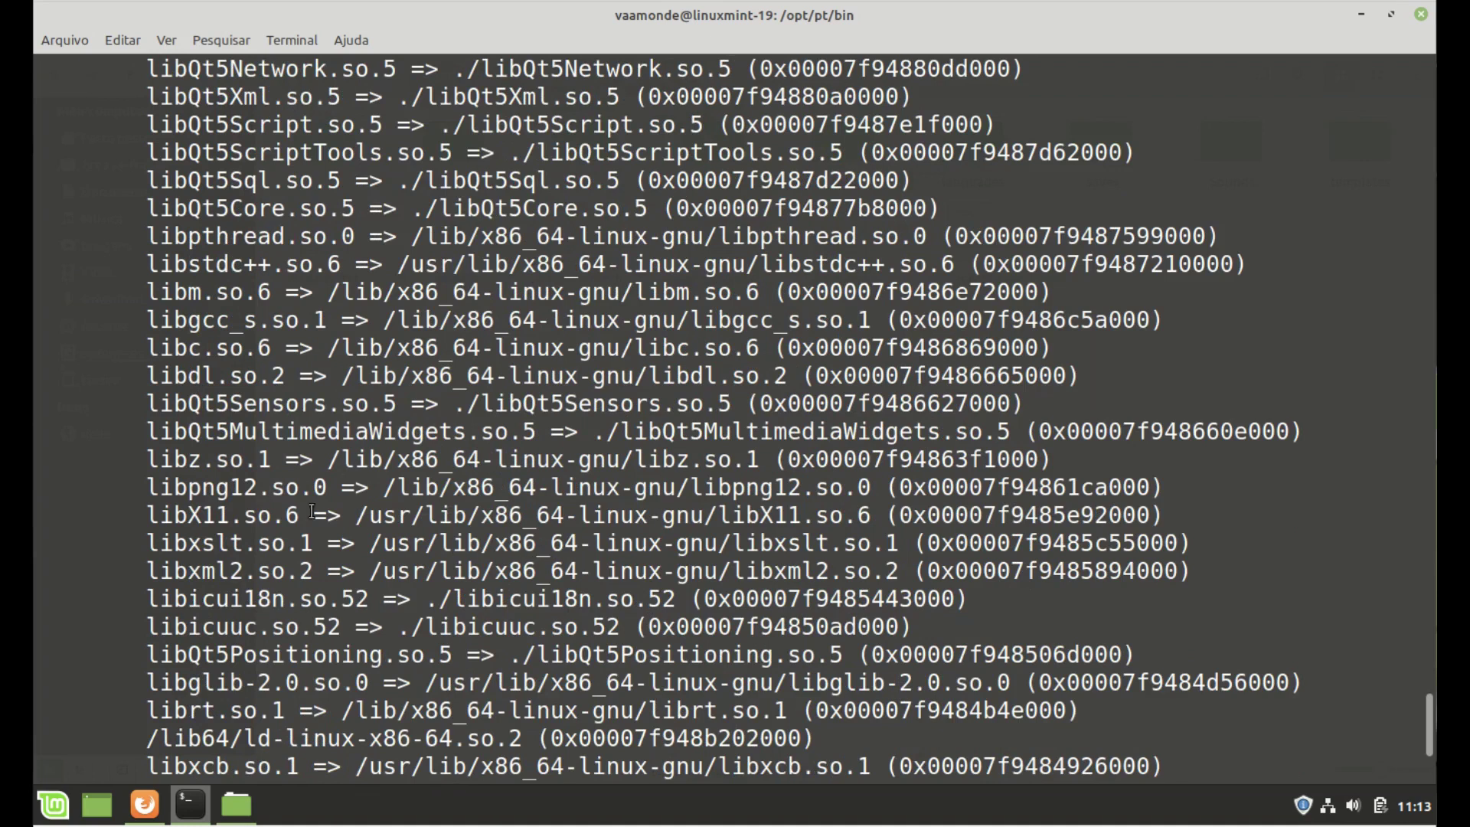
pyautogui.moveTo(151, 488); pyautogui.dragTo(337, 491)
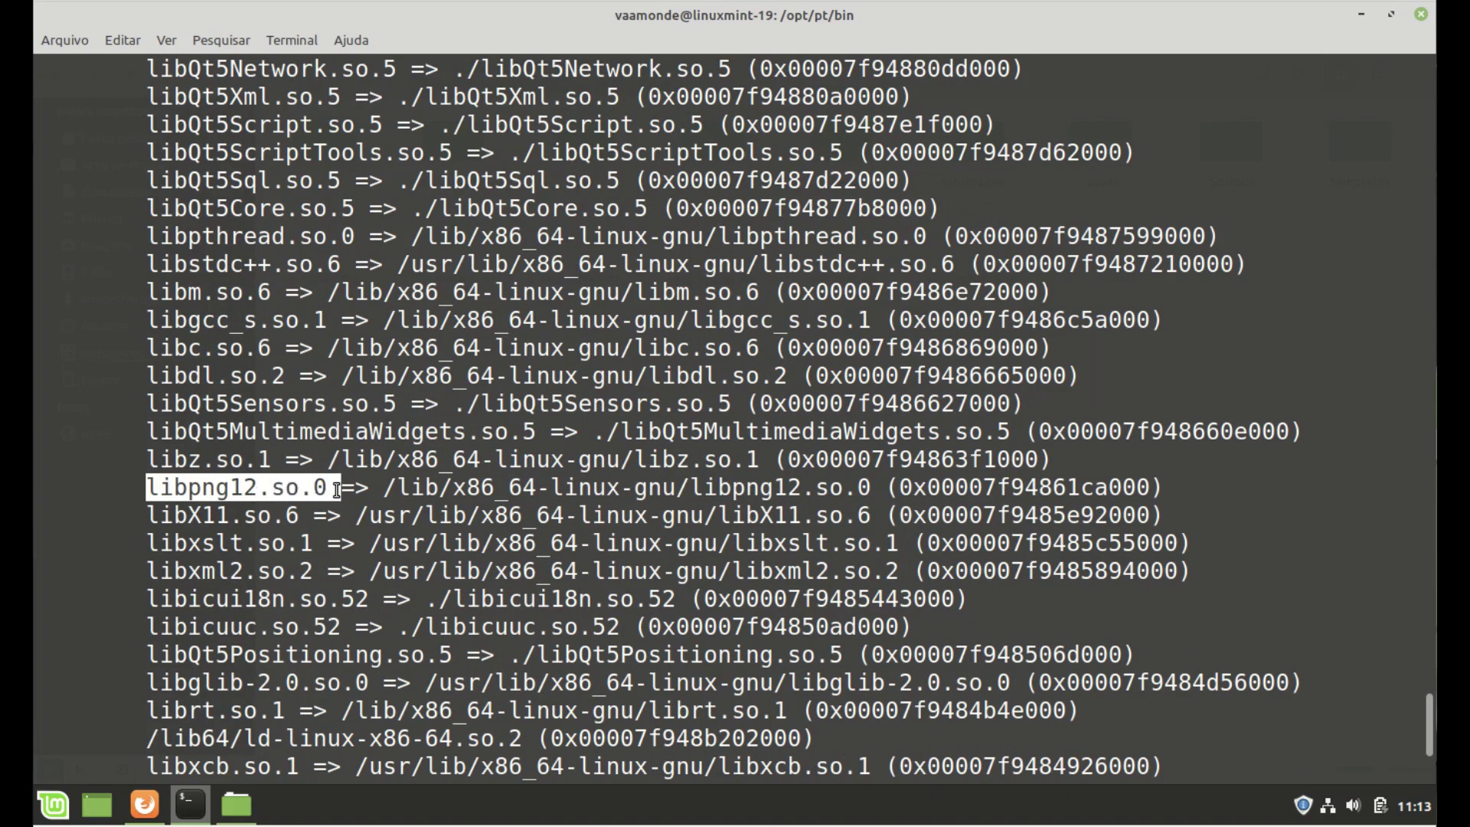
# Step: Switch to Firefox to look at the Bora para prática!!! YouTube channel's libpng12 dependency video, and return to the terminal
pyautogui.click(144, 806)
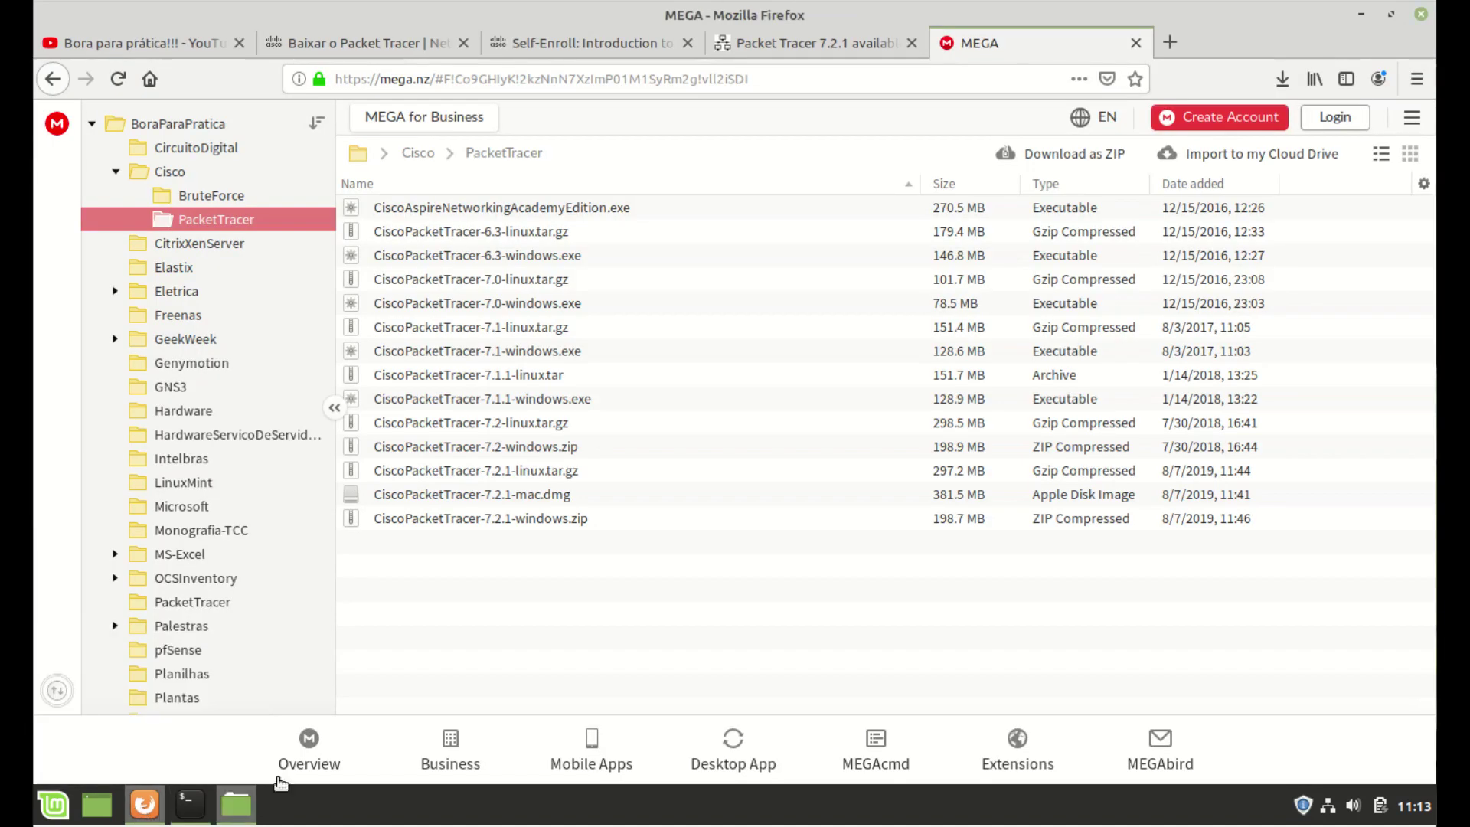
pyautogui.click(144, 41)
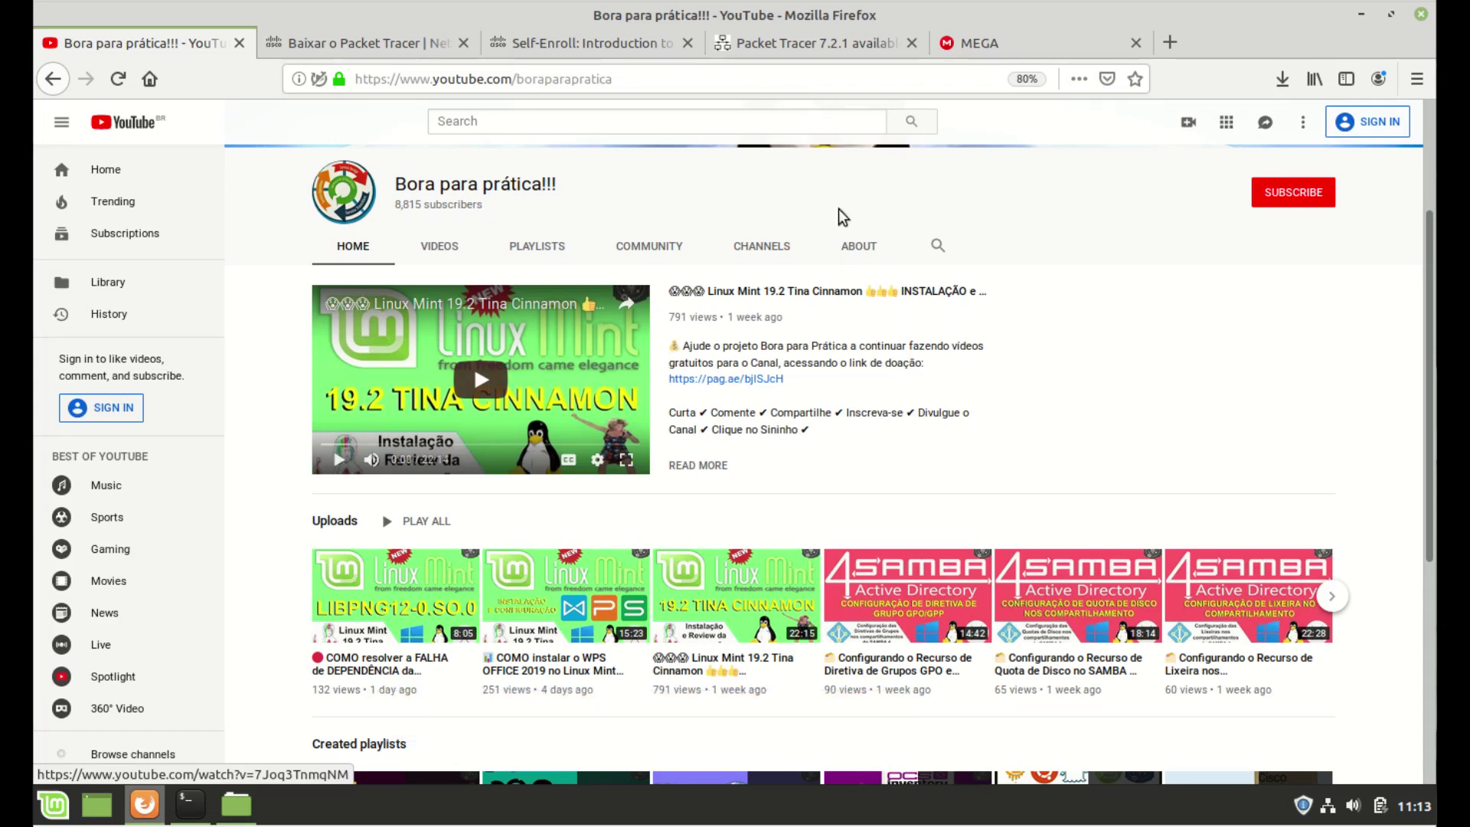
pyautogui.hotkey('alt', 'Tab')
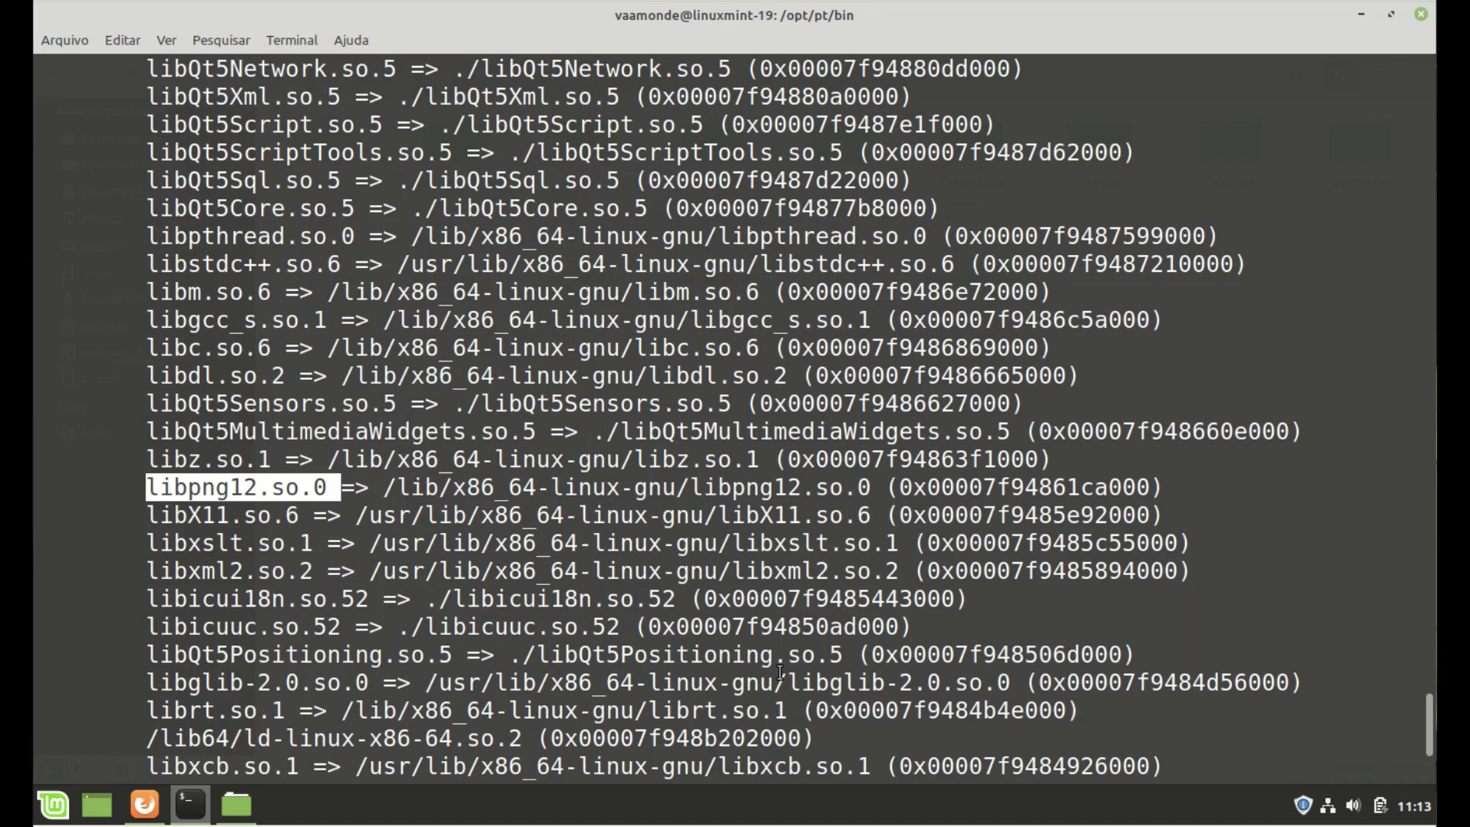
# Step: Clear the terminal and launch Packet Tracer by running packettracer
pyautogui.press('Return')
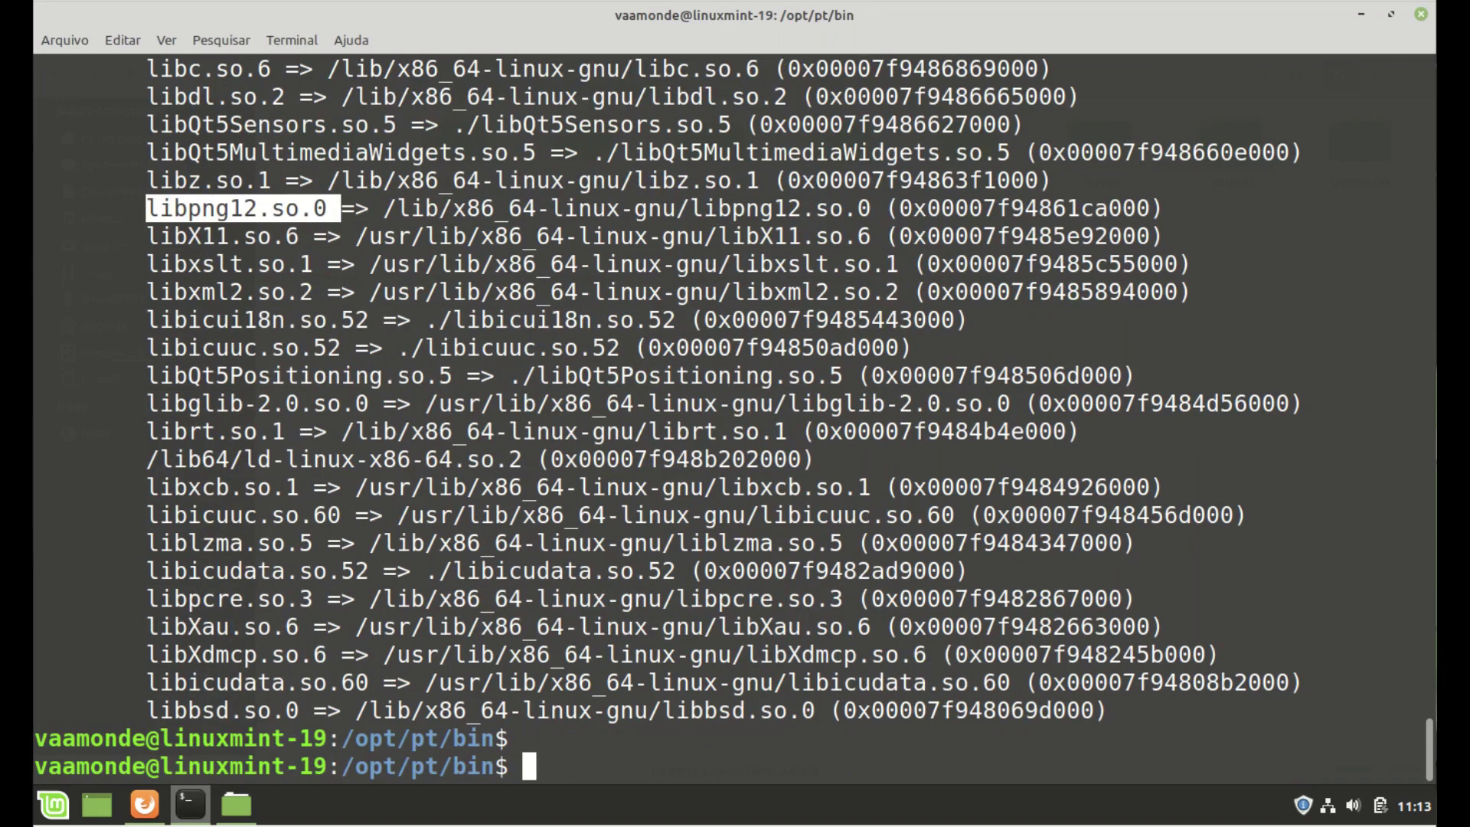
pyautogui.hotkey('ctrl', 'l')
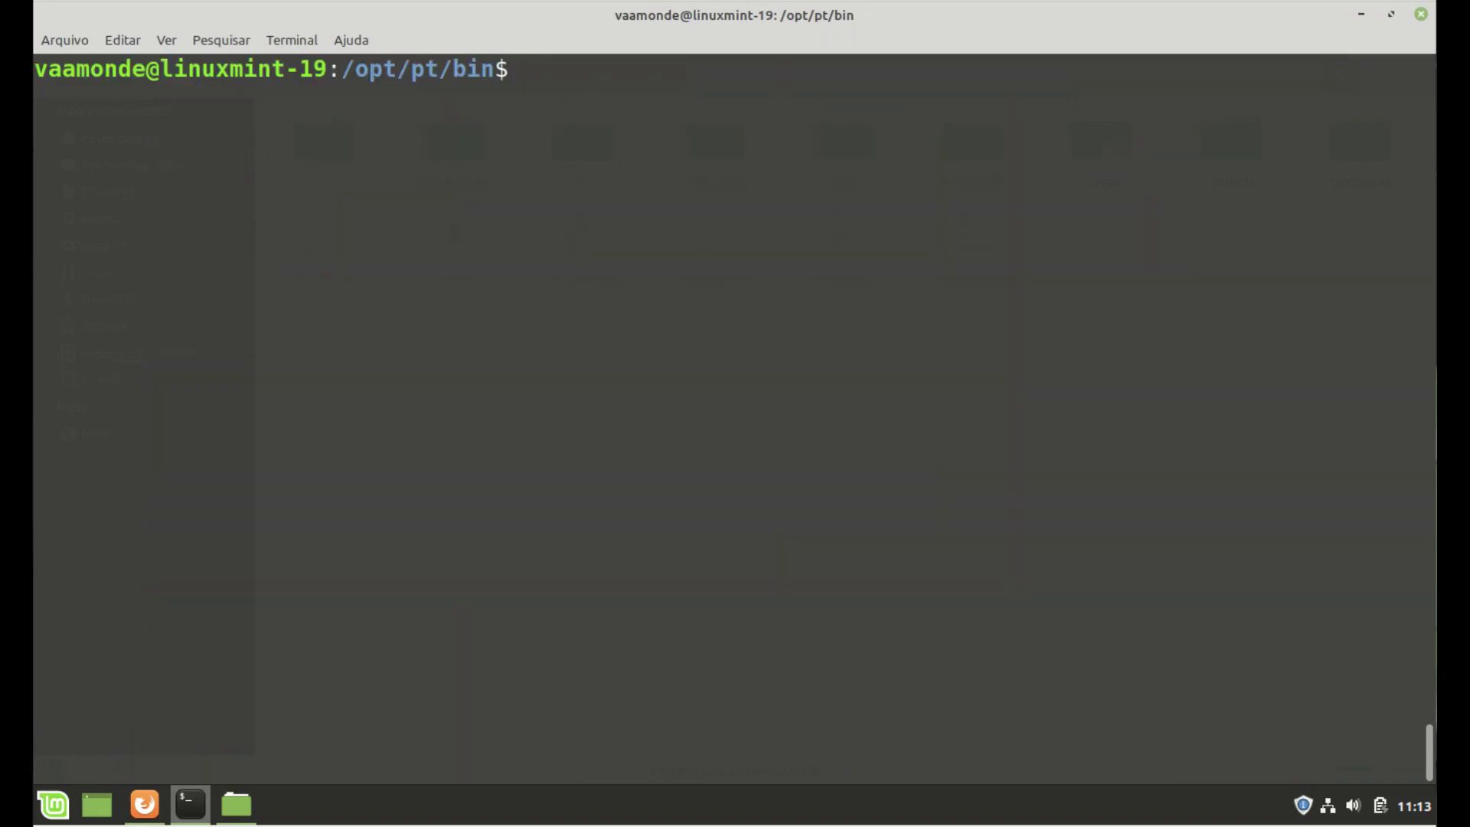
pyautogui.write('packettracer')
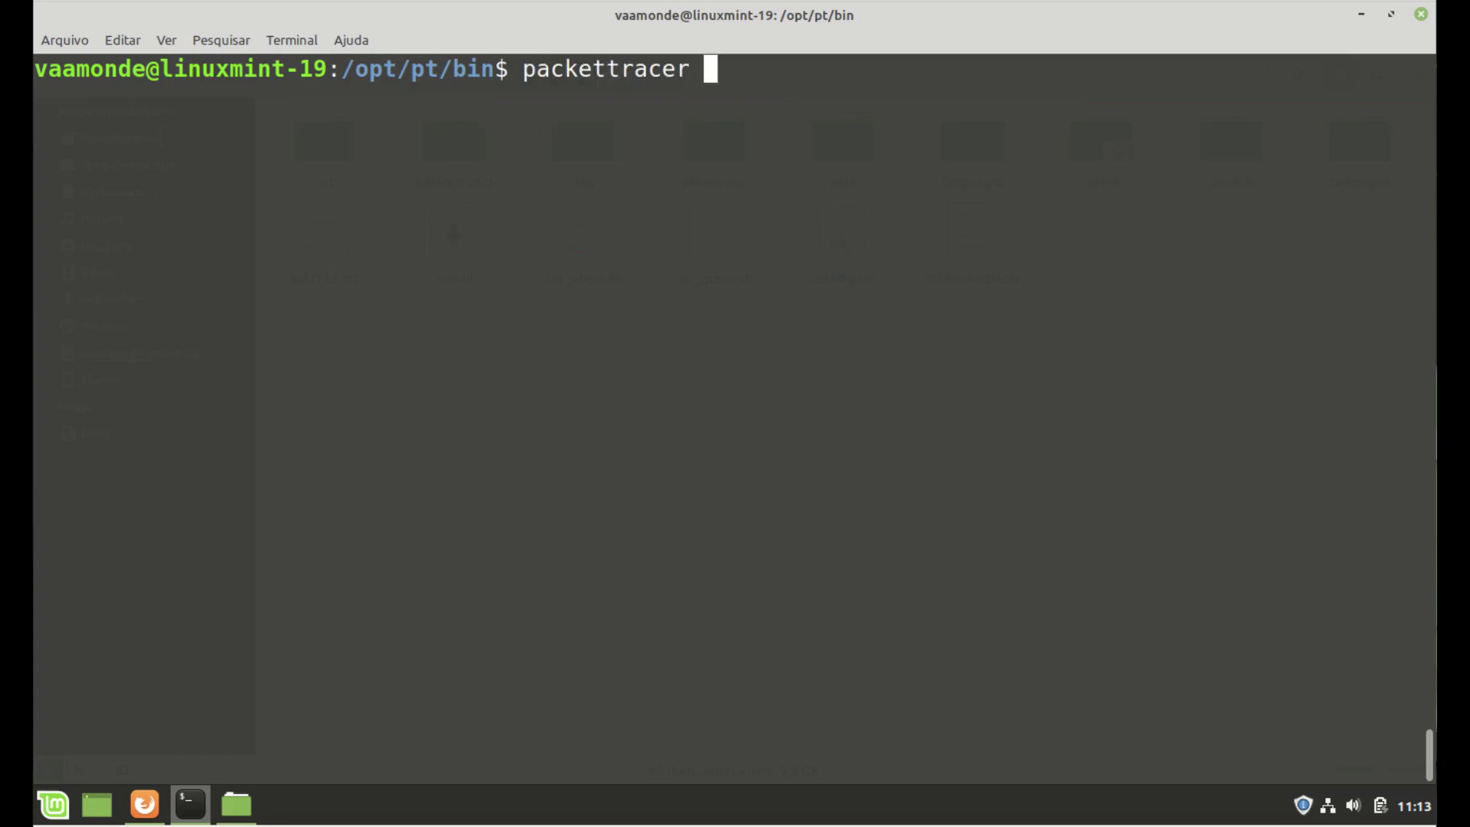
pyautogui.press('Return')
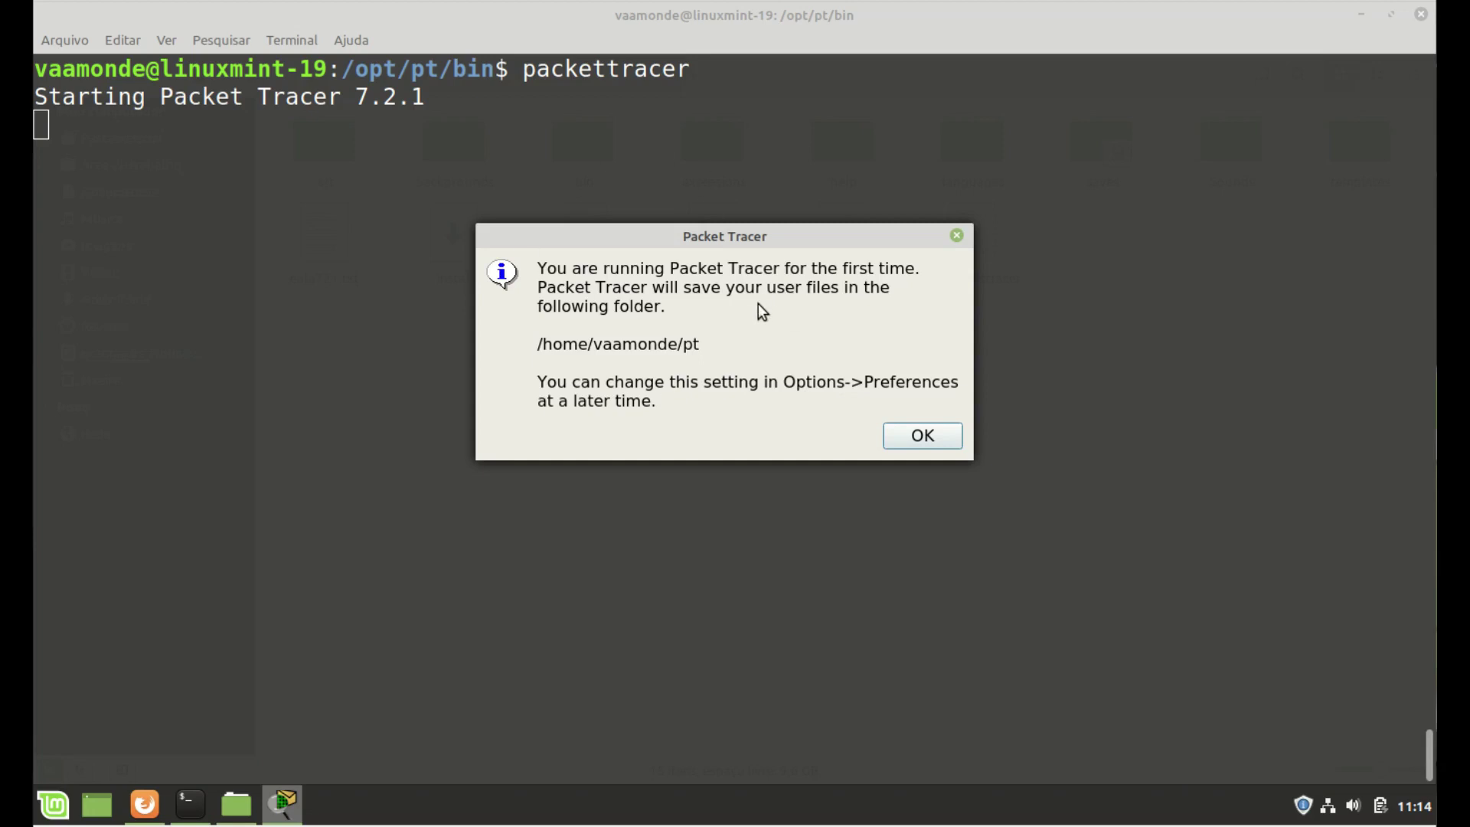
# Step: Acknowledge the first-run notice about the user files folder and proceed past the netacad.com login to the main workspace
pyautogui.click(923, 437)
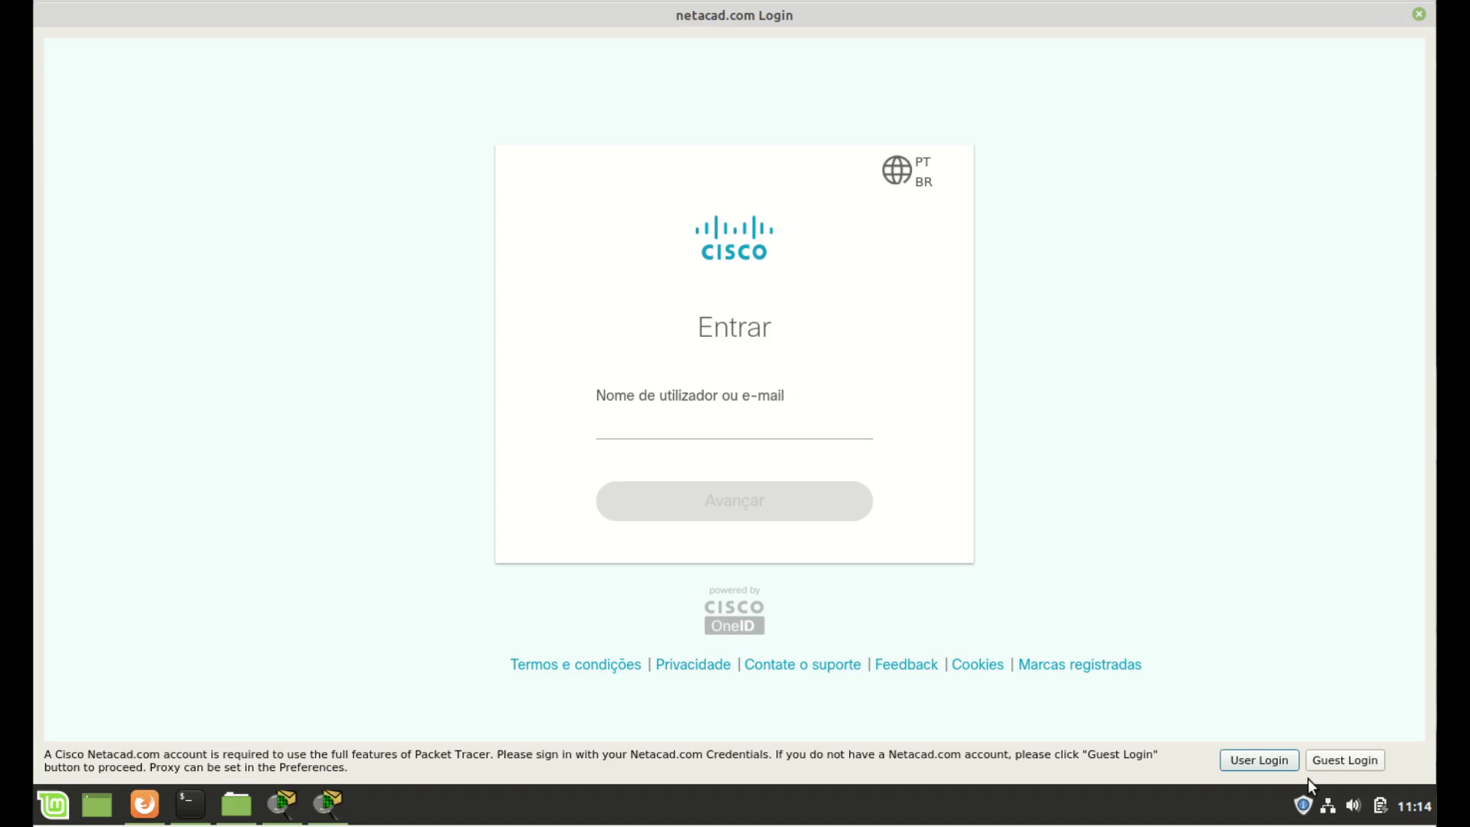
pyautogui.click(662, 418)
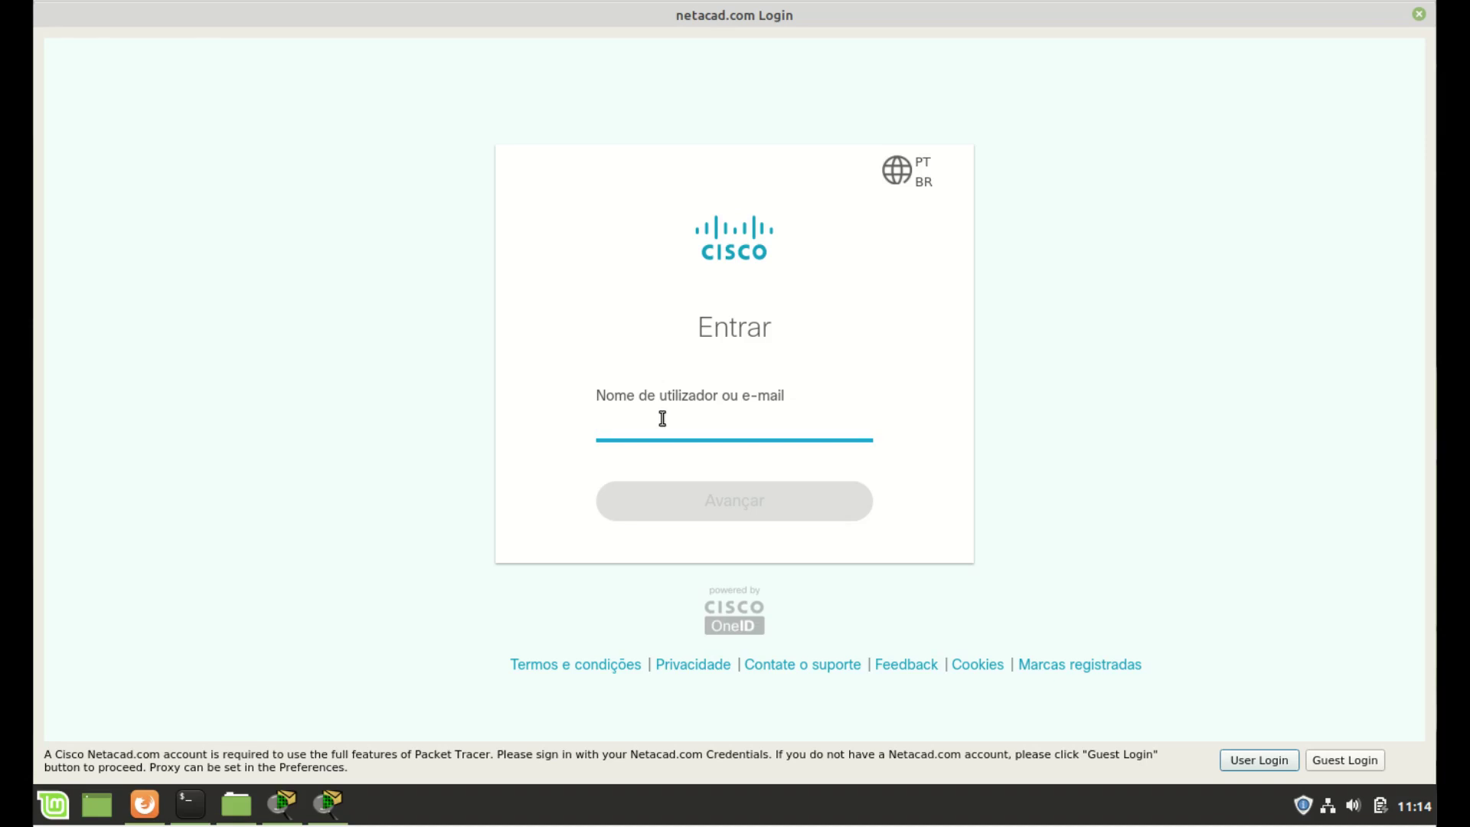
pyautogui.press('Escape')
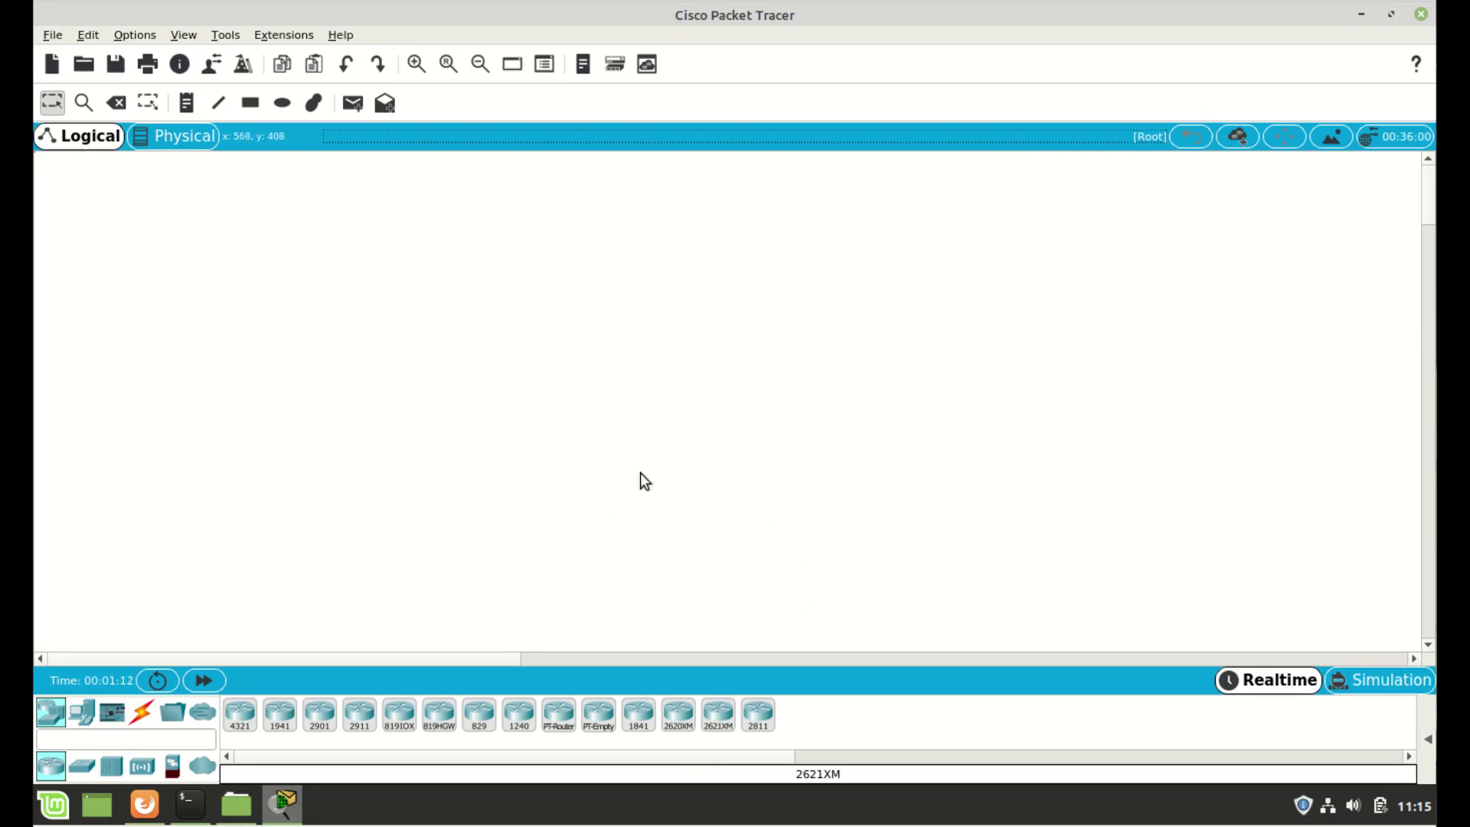
# Step: Check the installed Packet Tracer version in its About information, closing it when done
pyautogui.click(350, 35)
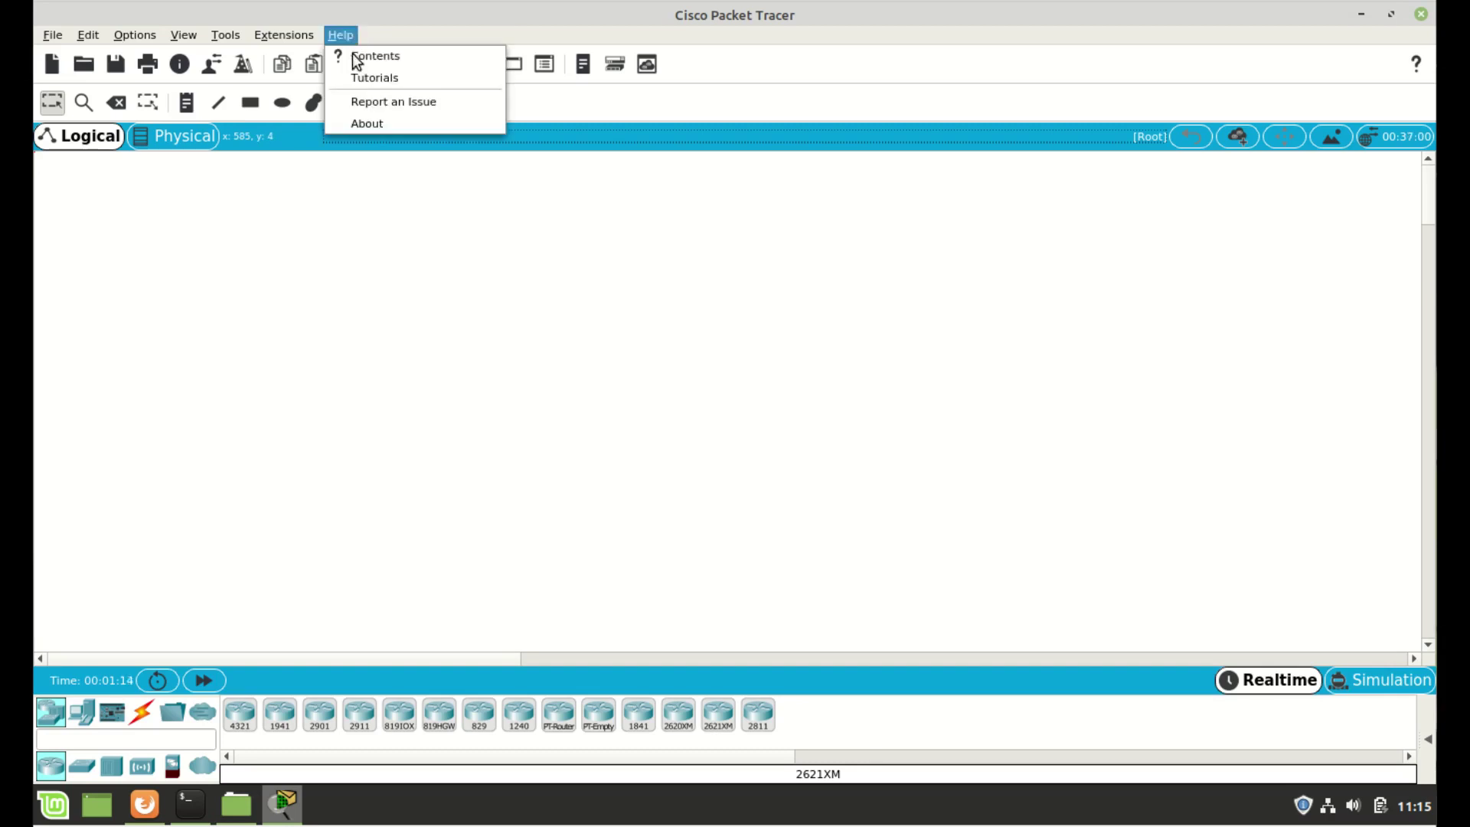
pyautogui.click(408, 124)
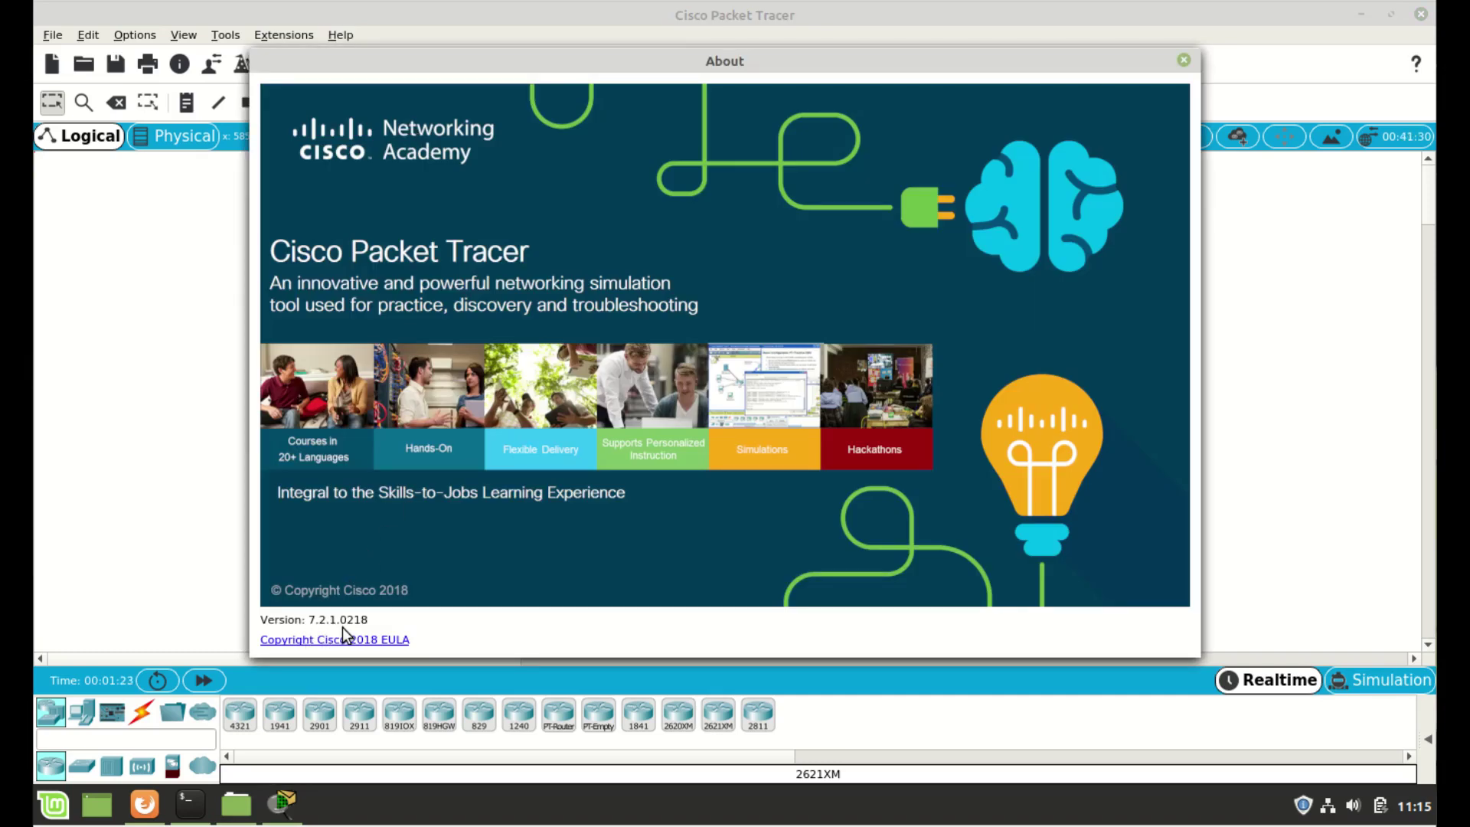
pyautogui.click(1185, 63)
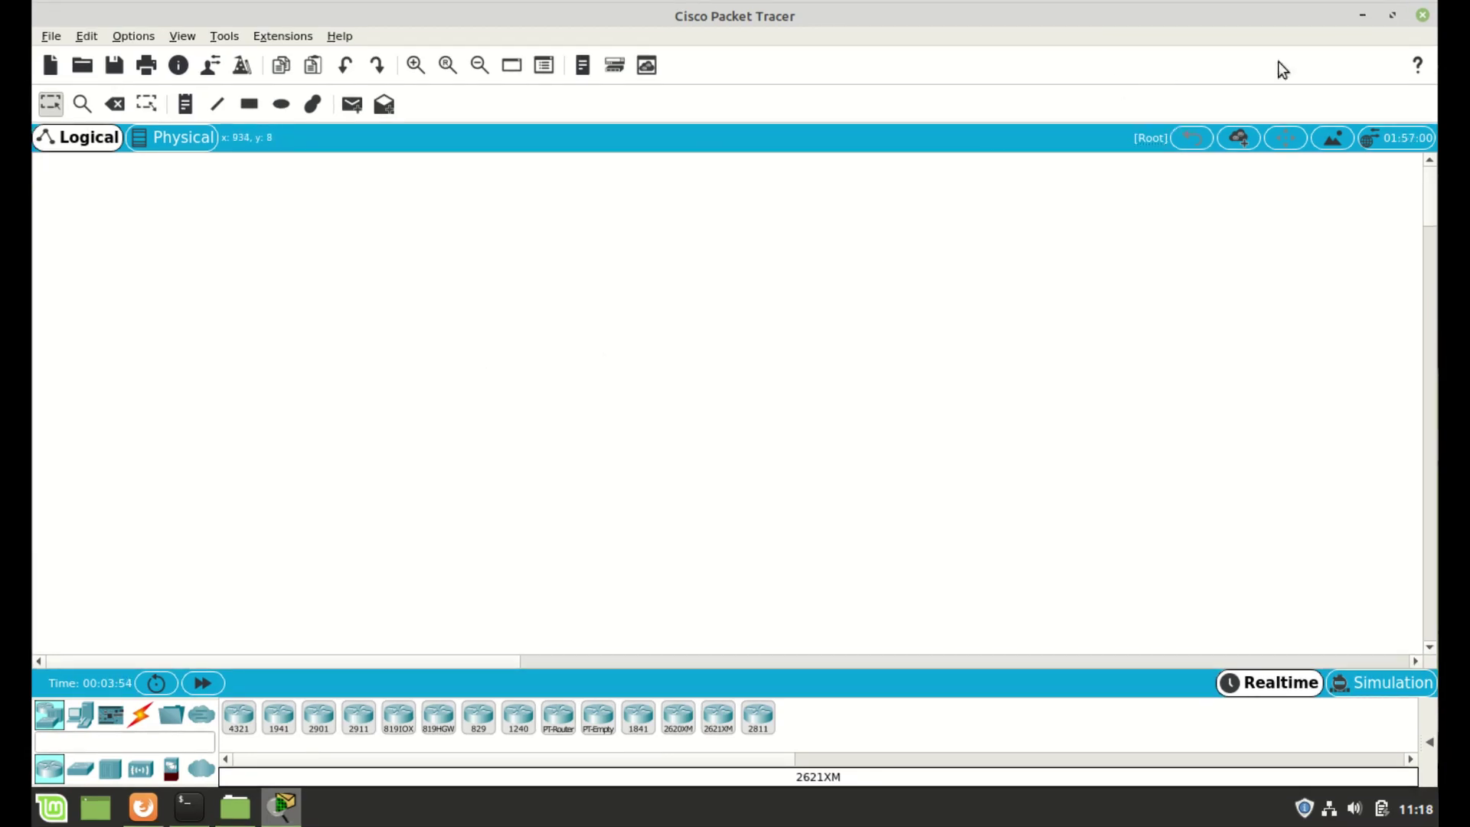
# Step: Close Packet Tracer, exit the terminal session and minimize the file manager to reach the desktop
pyautogui.click(1423, 17)
pyautogui.write('exit')
pyautogui.press('Return')
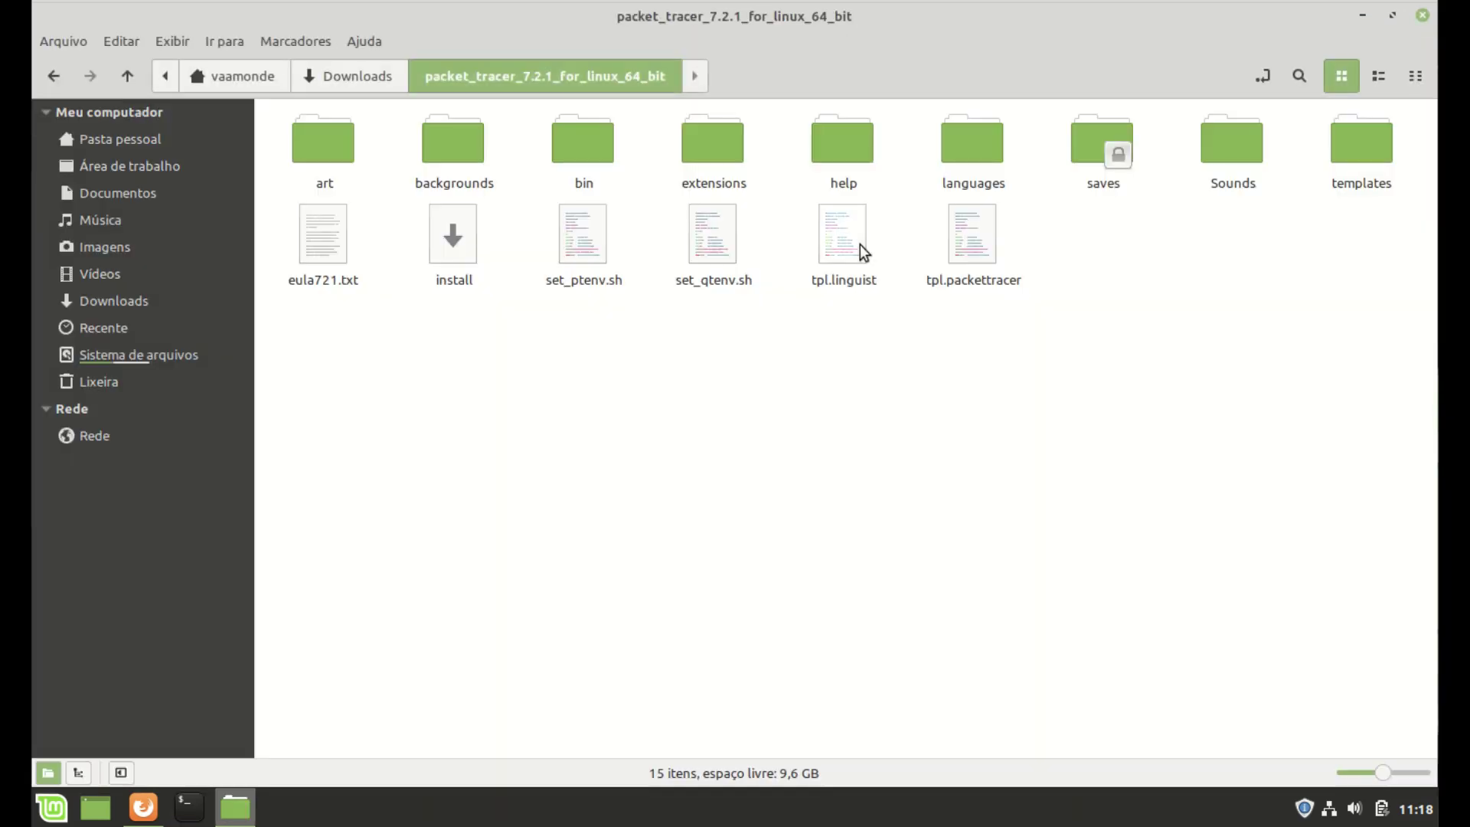
pyautogui.click(1363, 16)
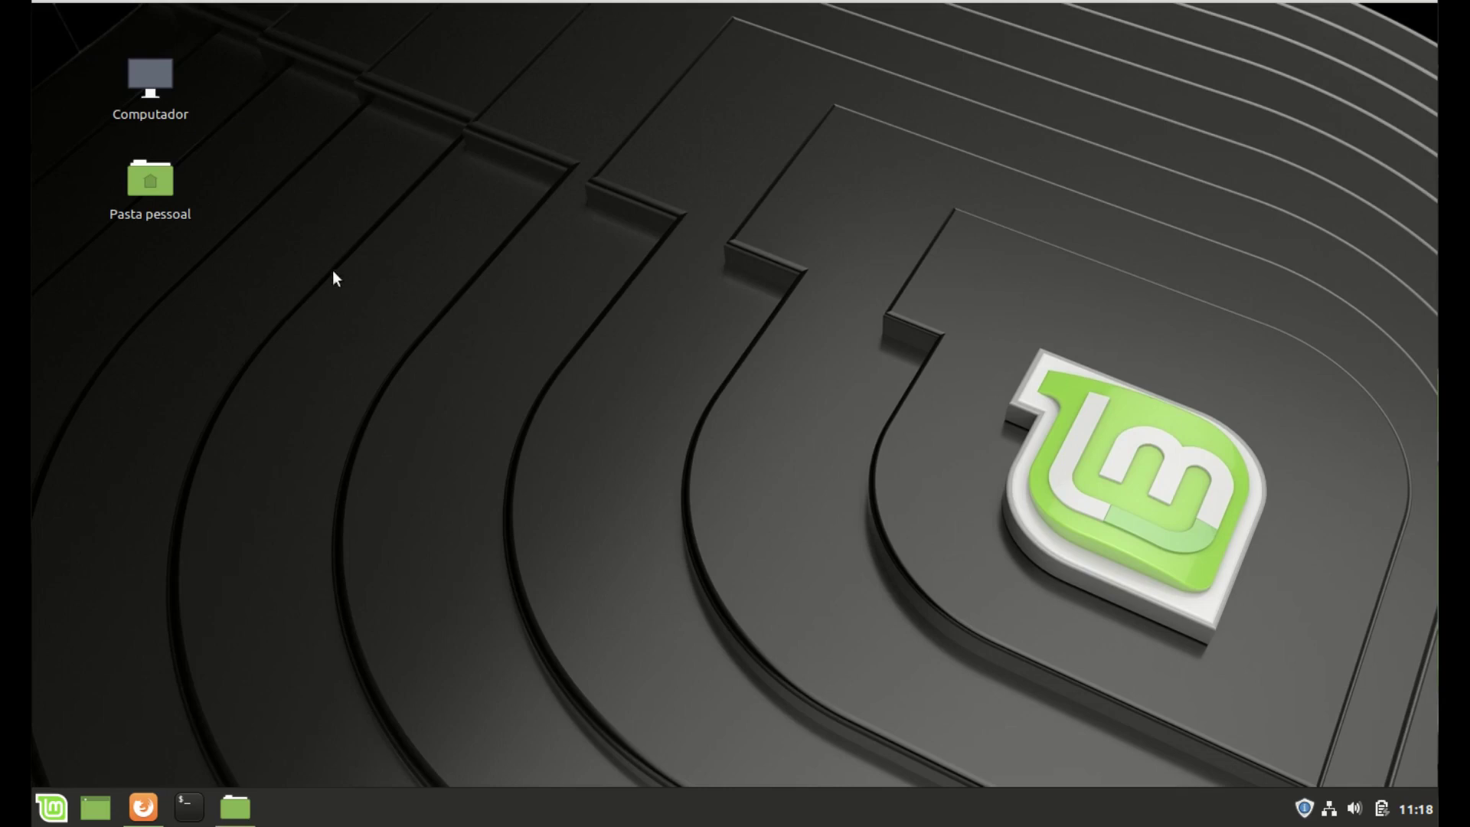
# Step: Create a new desktop launcher with the name Cisco Packet Tracer, the command packettracer and the comment Cisco Packet Tracer
pyautogui.rightClick(371, 293)
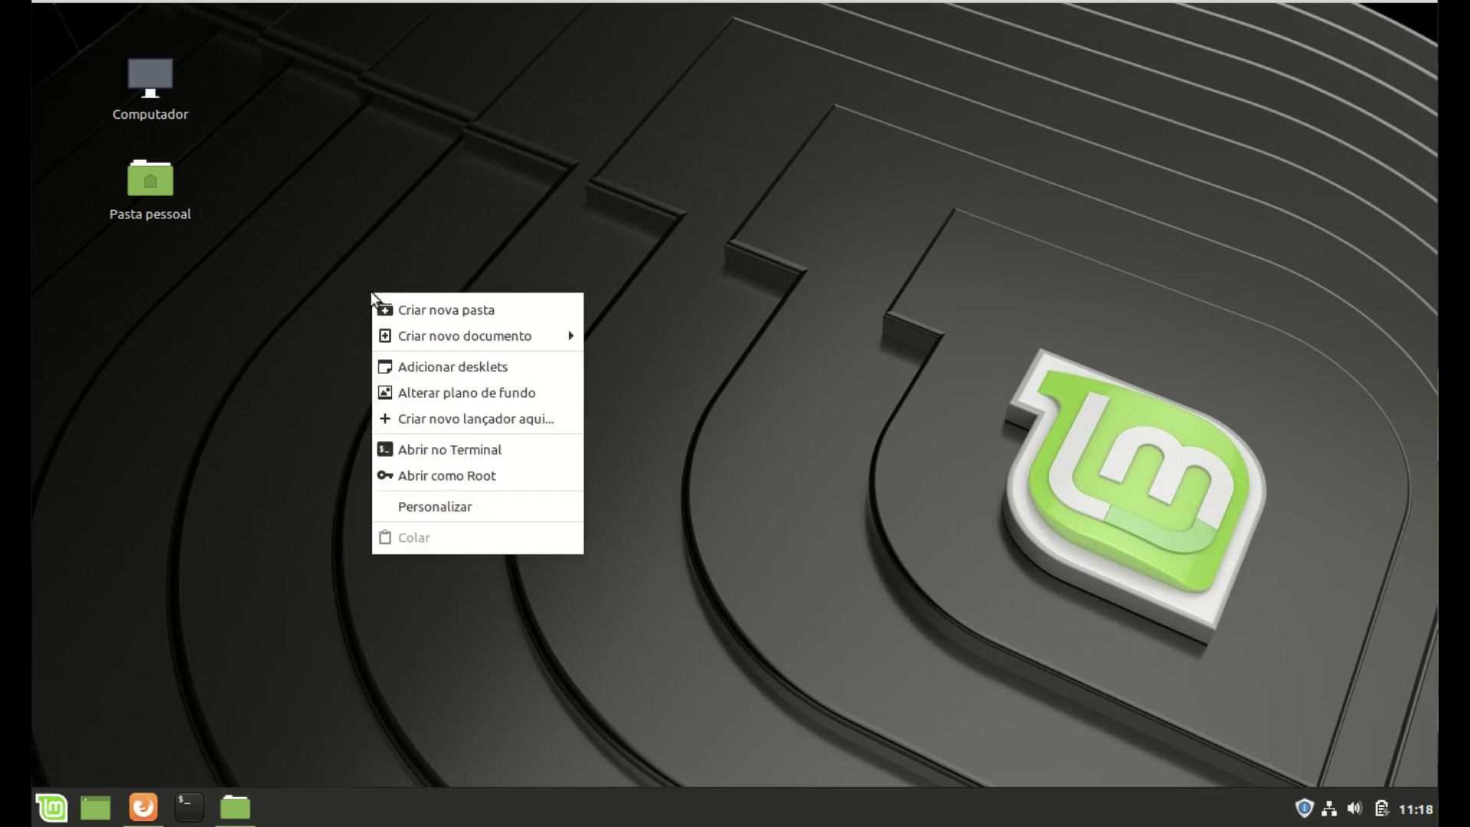
pyautogui.click(476, 425)
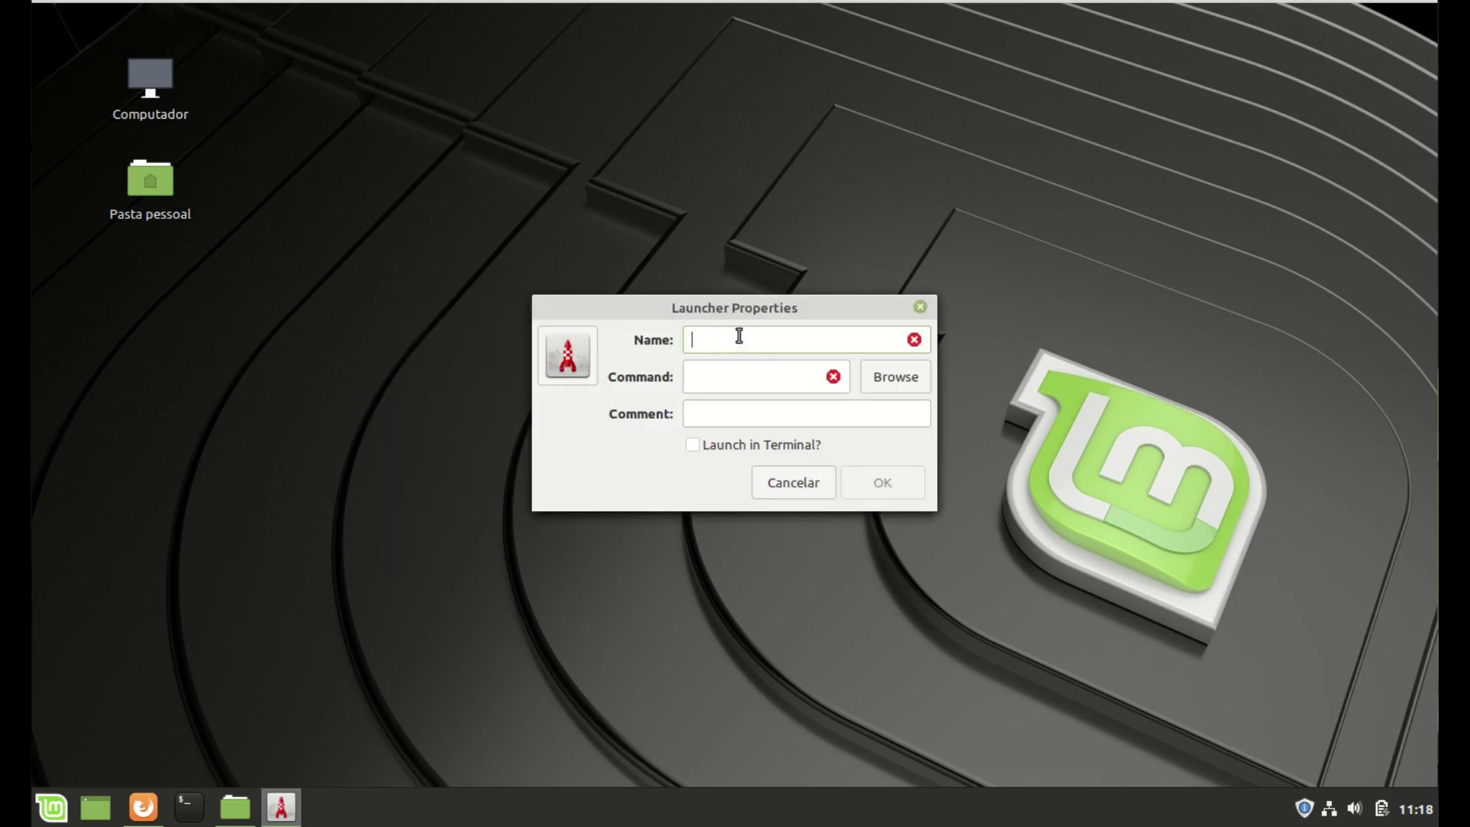
pyautogui.write('Cisco Packet Tracer')
pyautogui.click(739, 378)
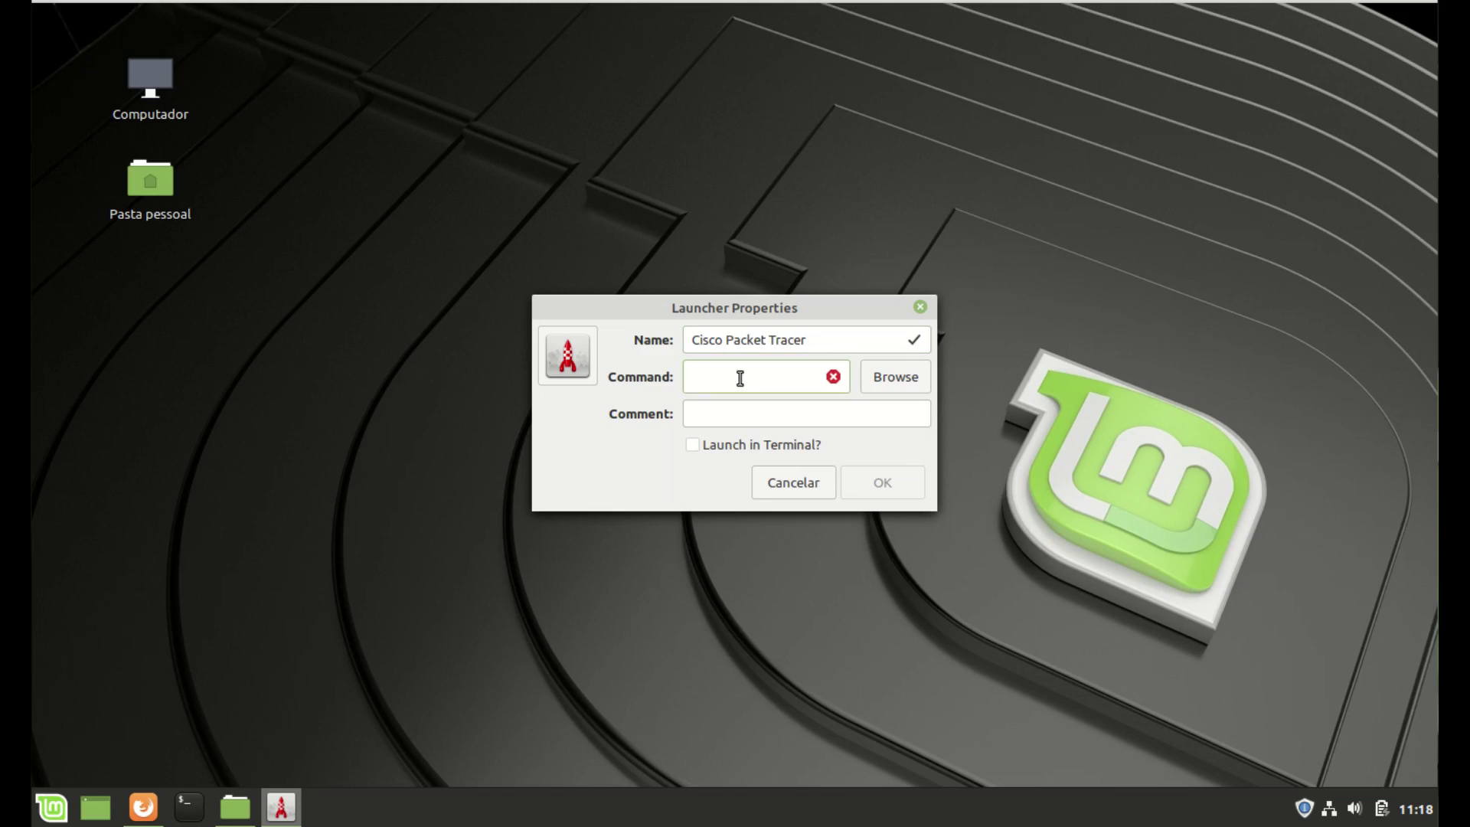
pyautogui.write('packettracer')
pyautogui.moveTo(842, 339); pyautogui.dragTo(632, 338)
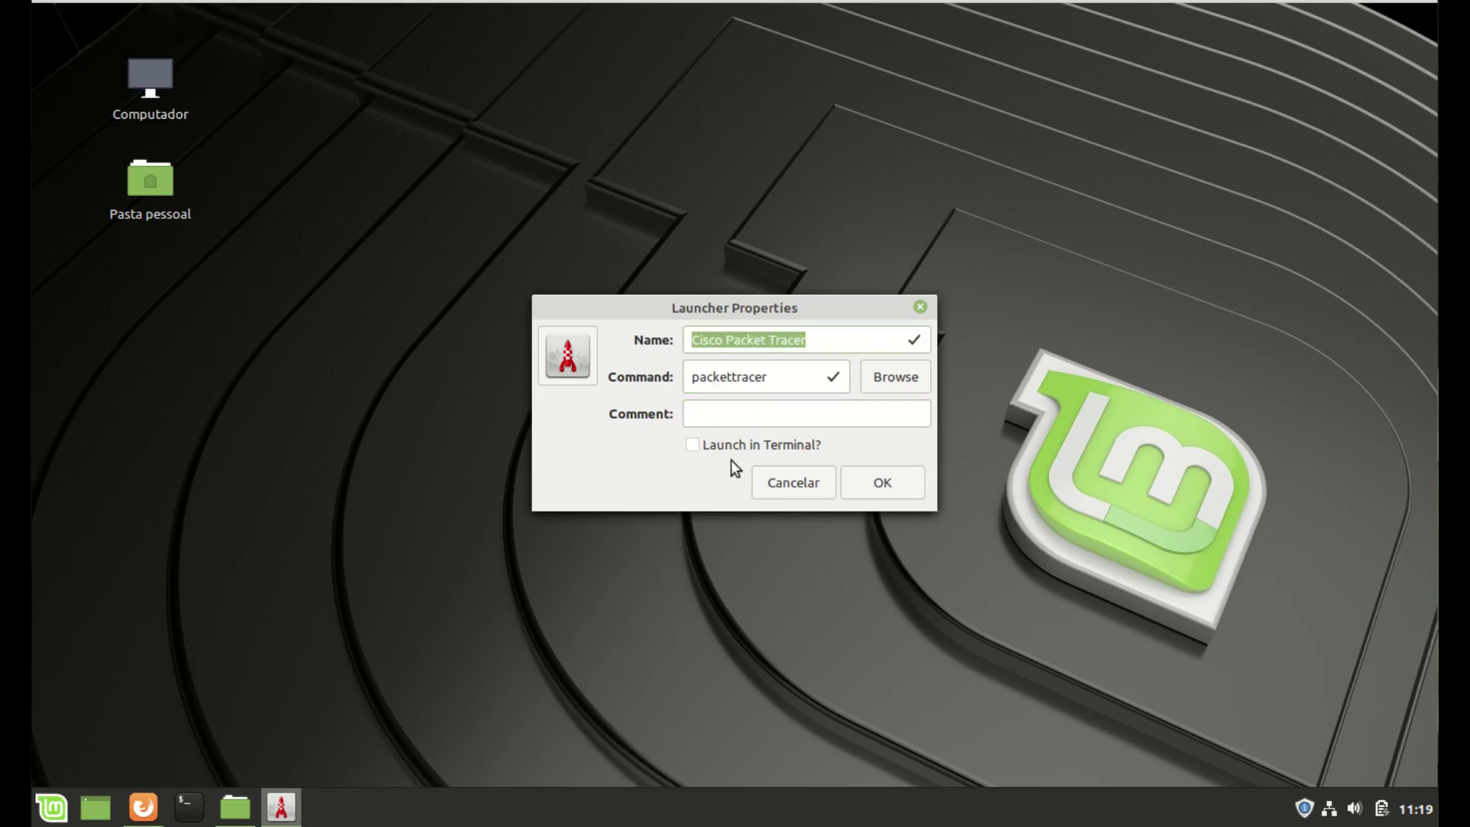
pyautogui.middleClick(742, 411)
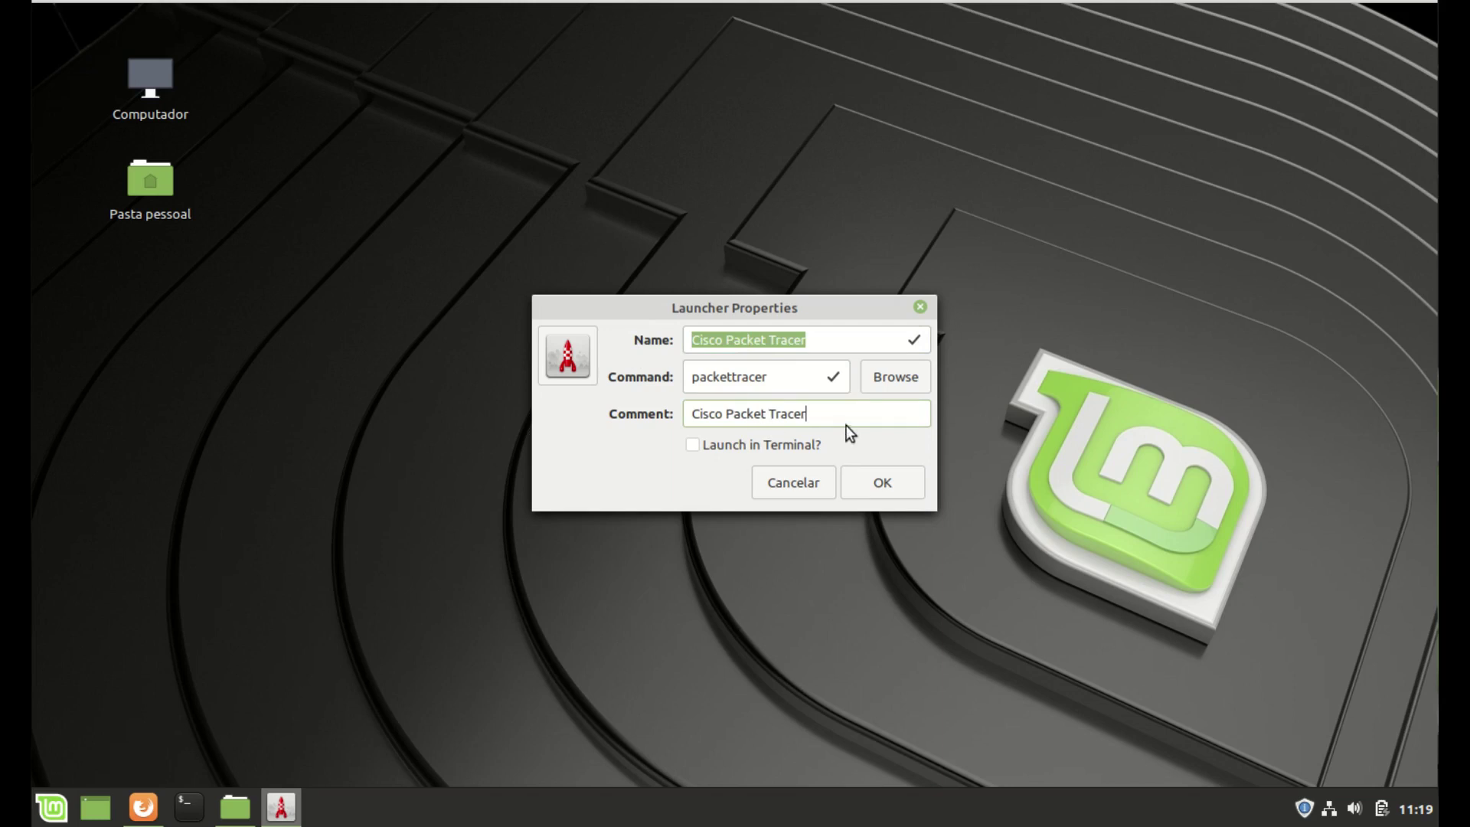
# Step: Set the launcher's icon to the image file /opt/pt/art/pkt.png
pyautogui.click(575, 356)
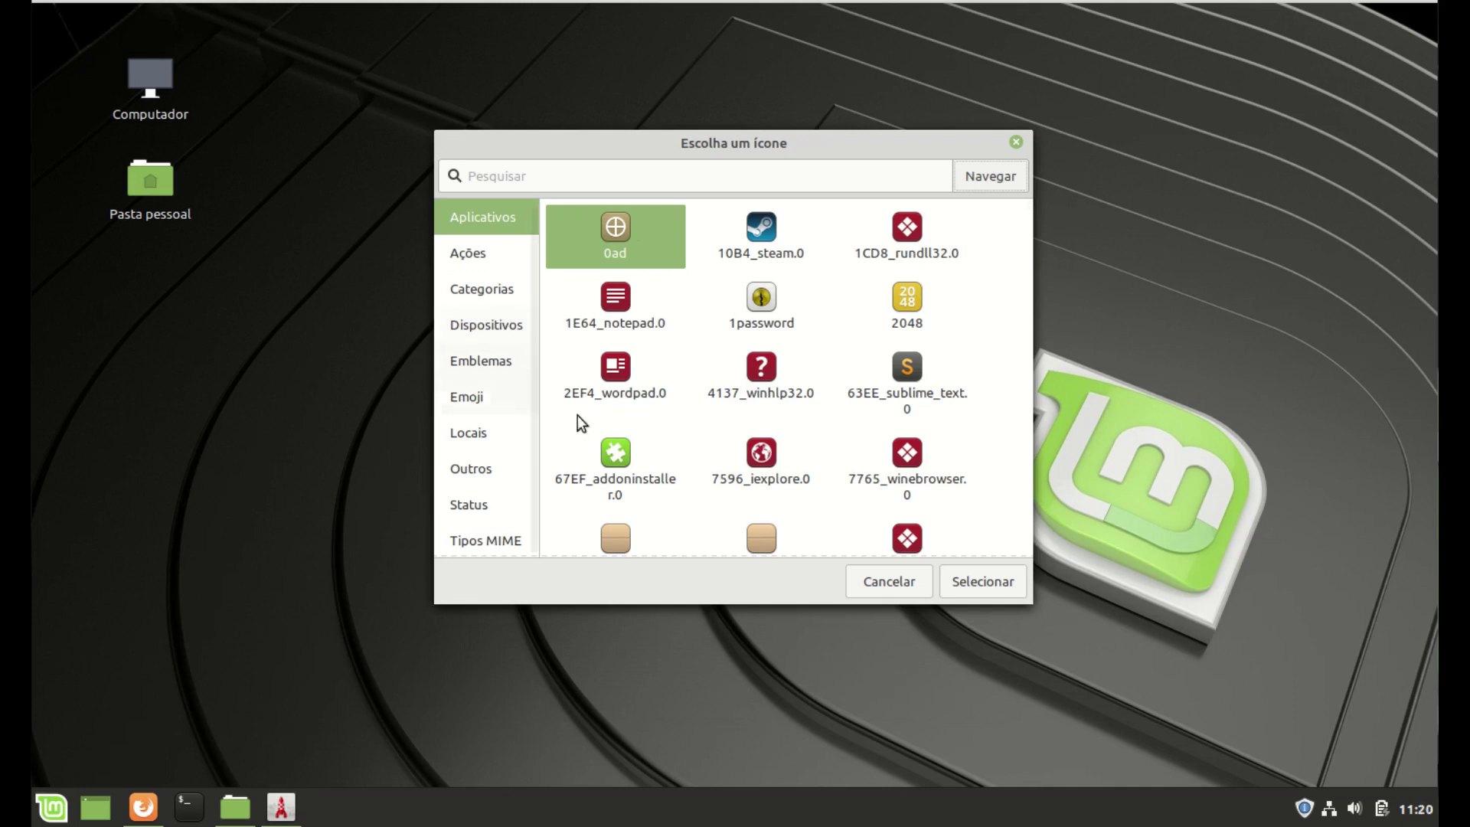
pyautogui.click(990, 177)
pyautogui.click(260, 315)
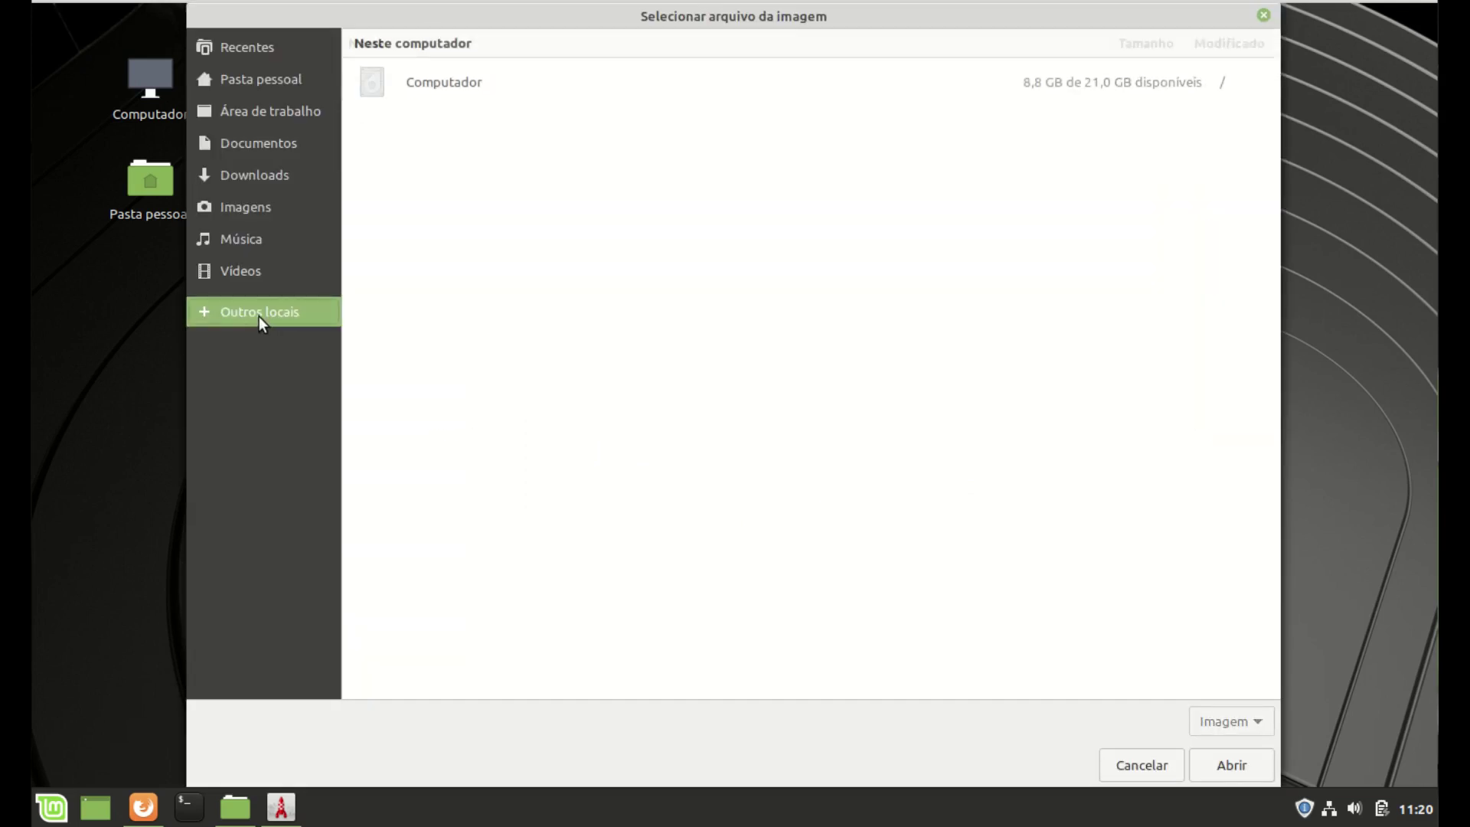
pyautogui.click(453, 89)
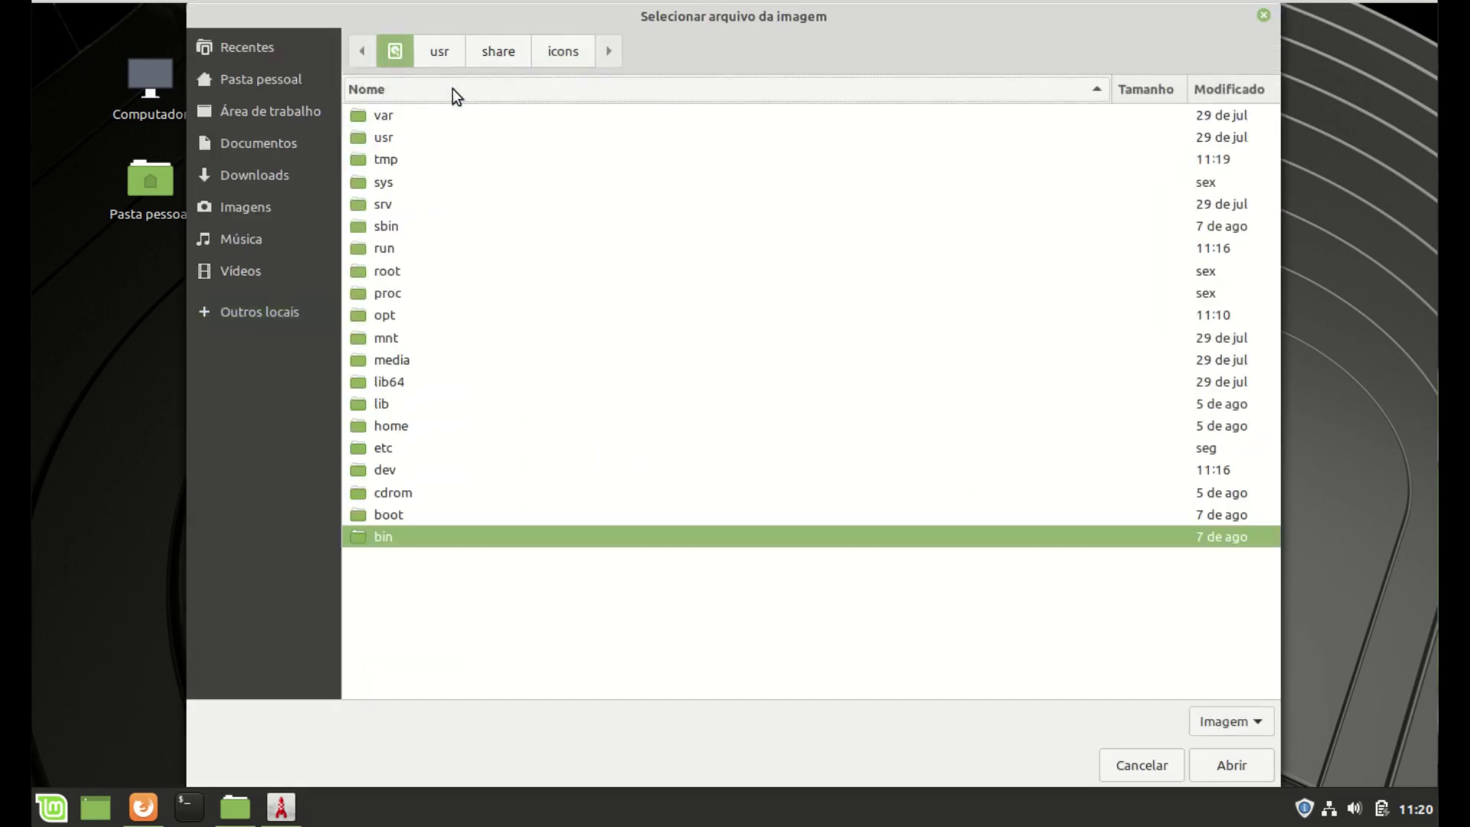
pyautogui.doubleClick(366, 316)
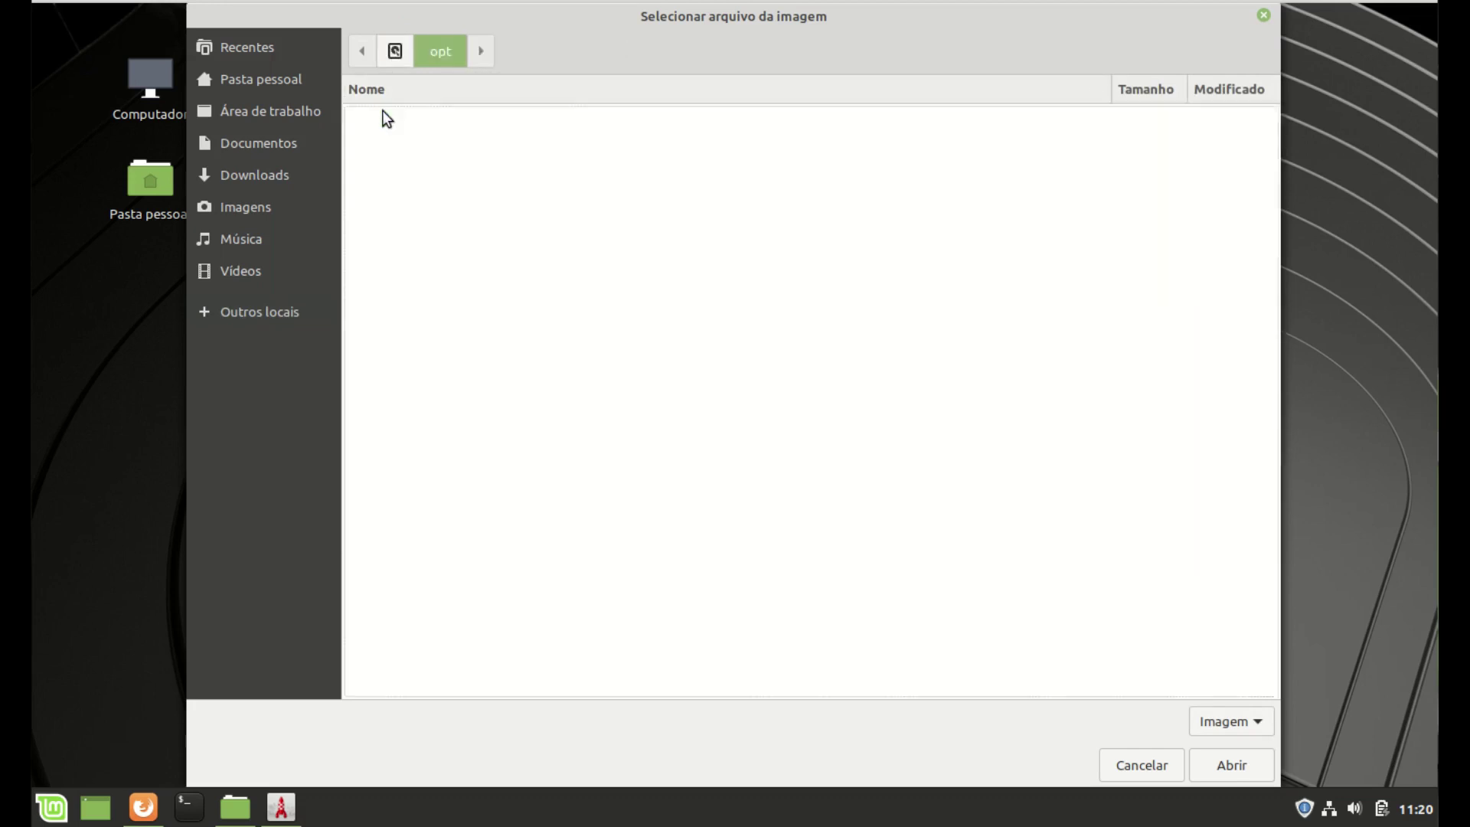
pyautogui.doubleClick(387, 118)
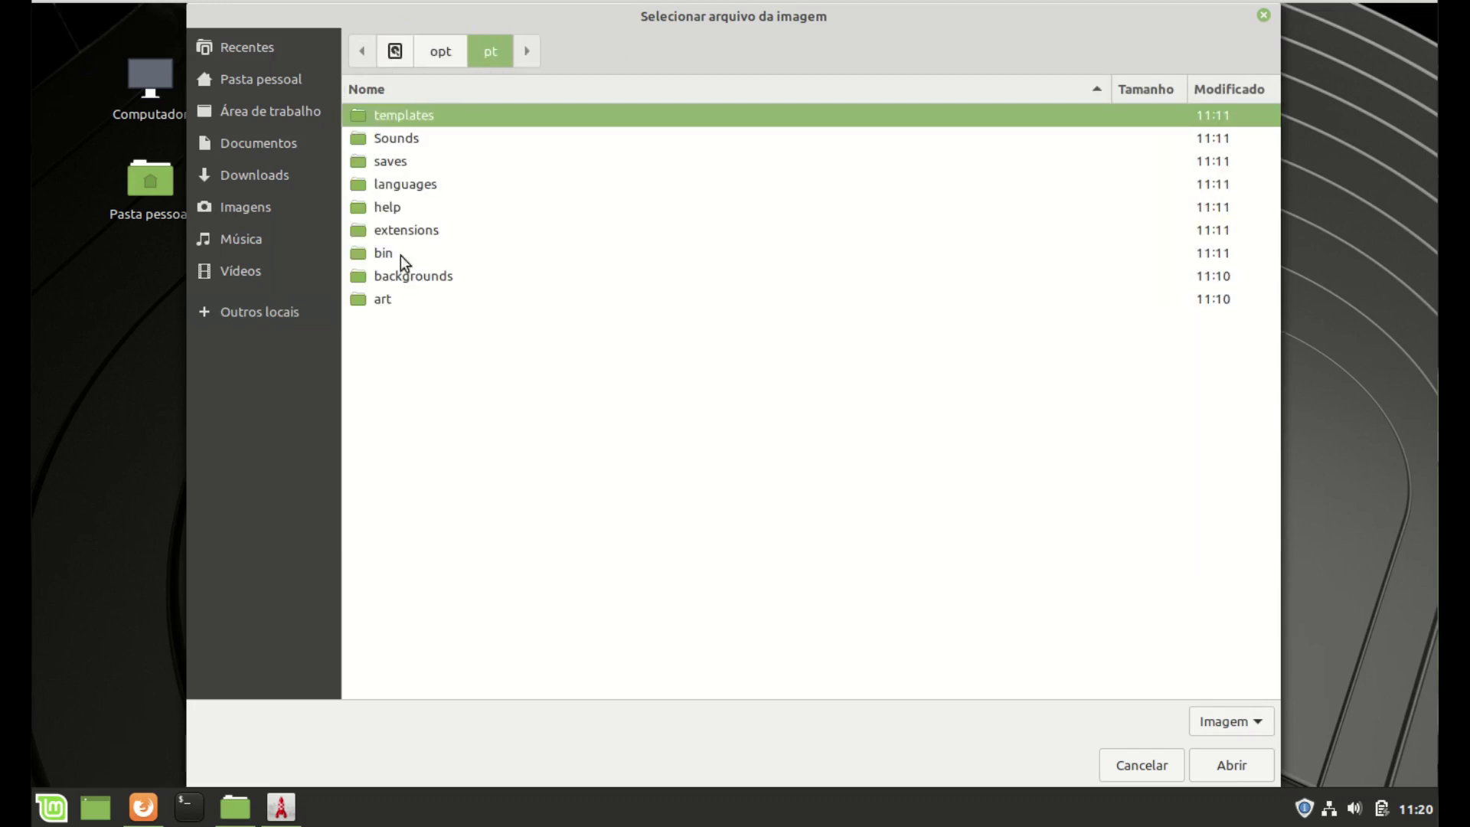
pyautogui.doubleClick(387, 305)
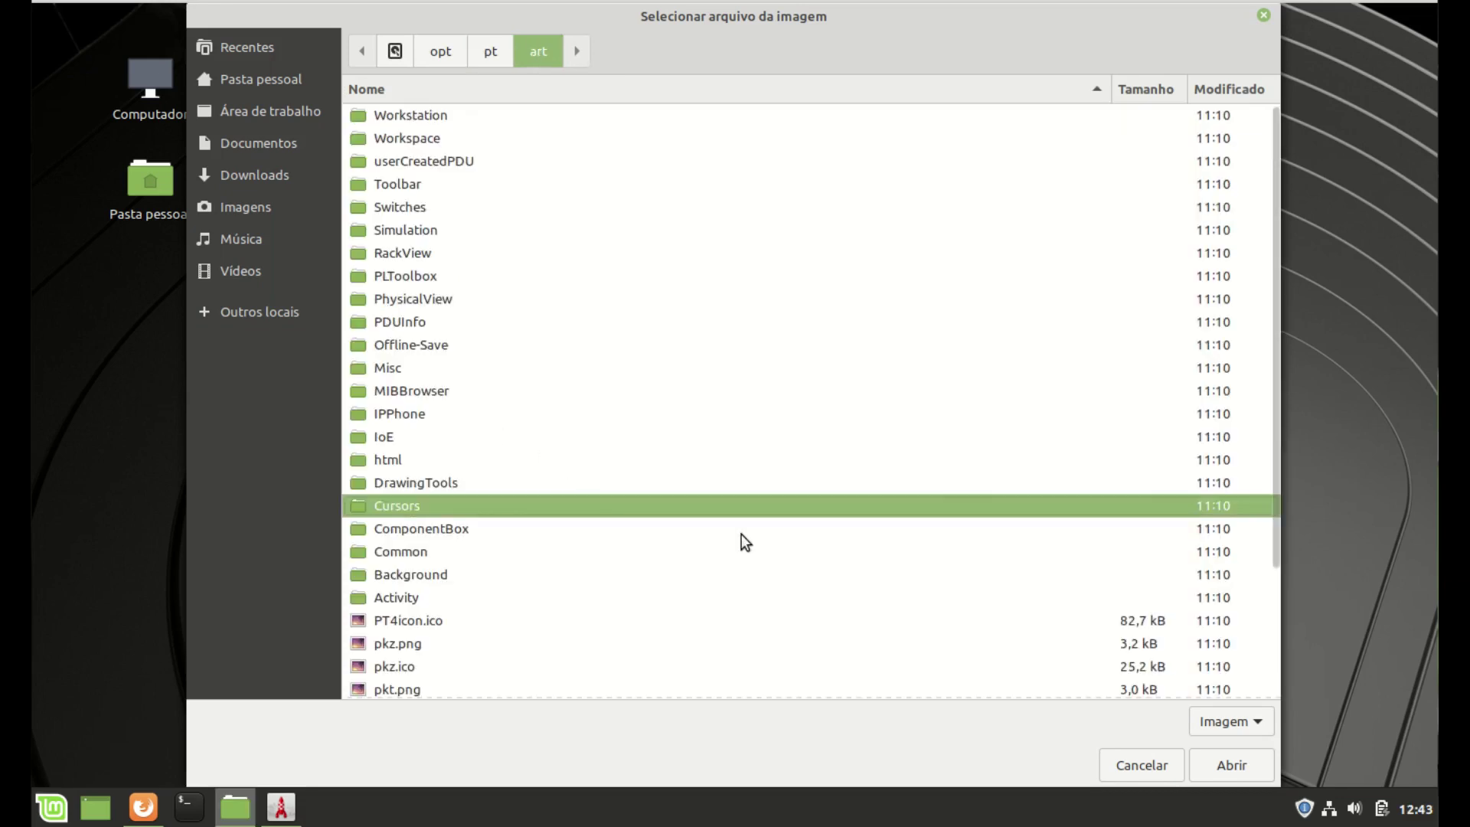
pyautogui.scroll(-3, 745, 542)
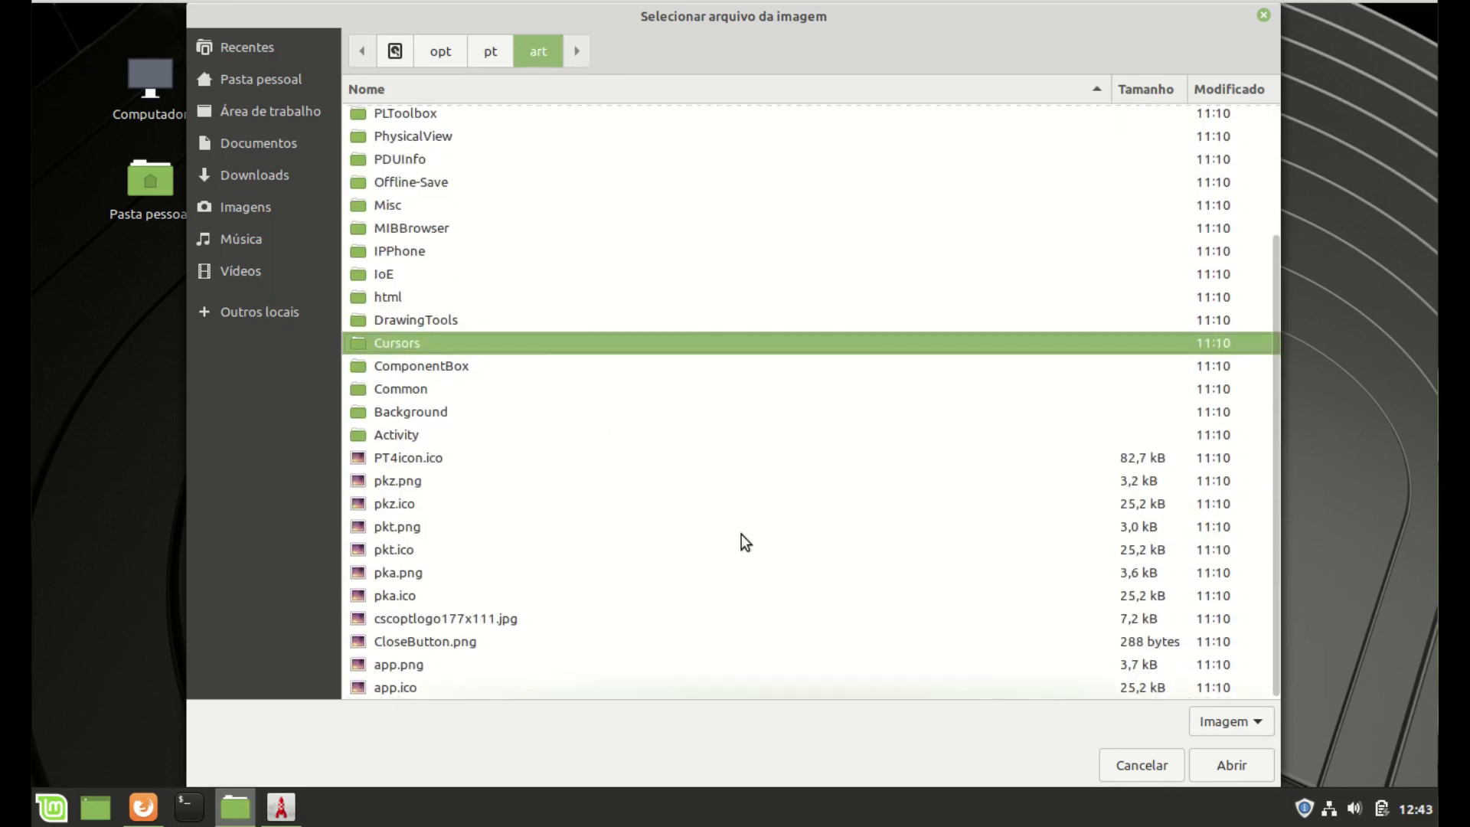
pyautogui.click(405, 530)
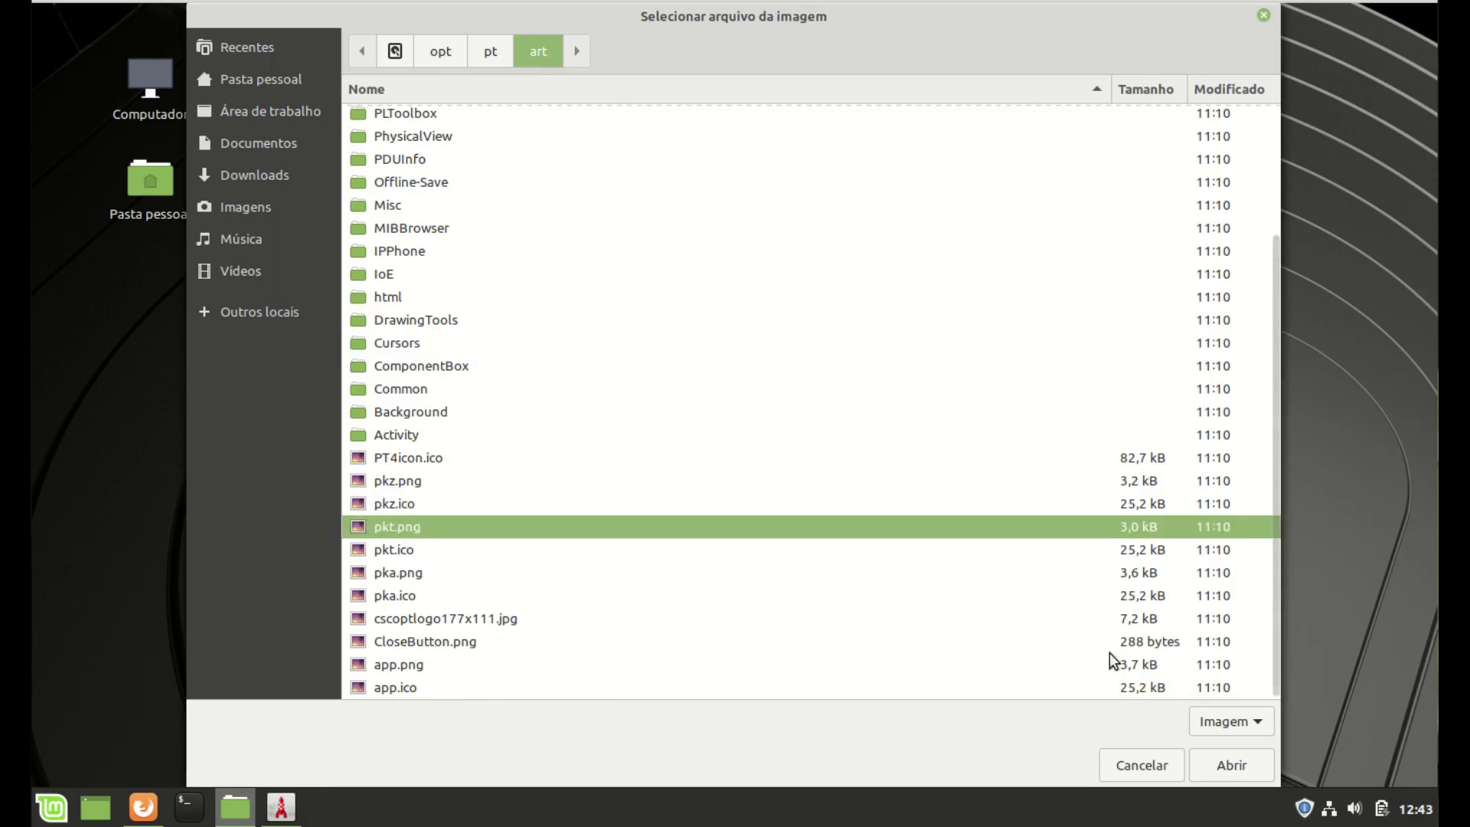
pyautogui.click(1224, 766)
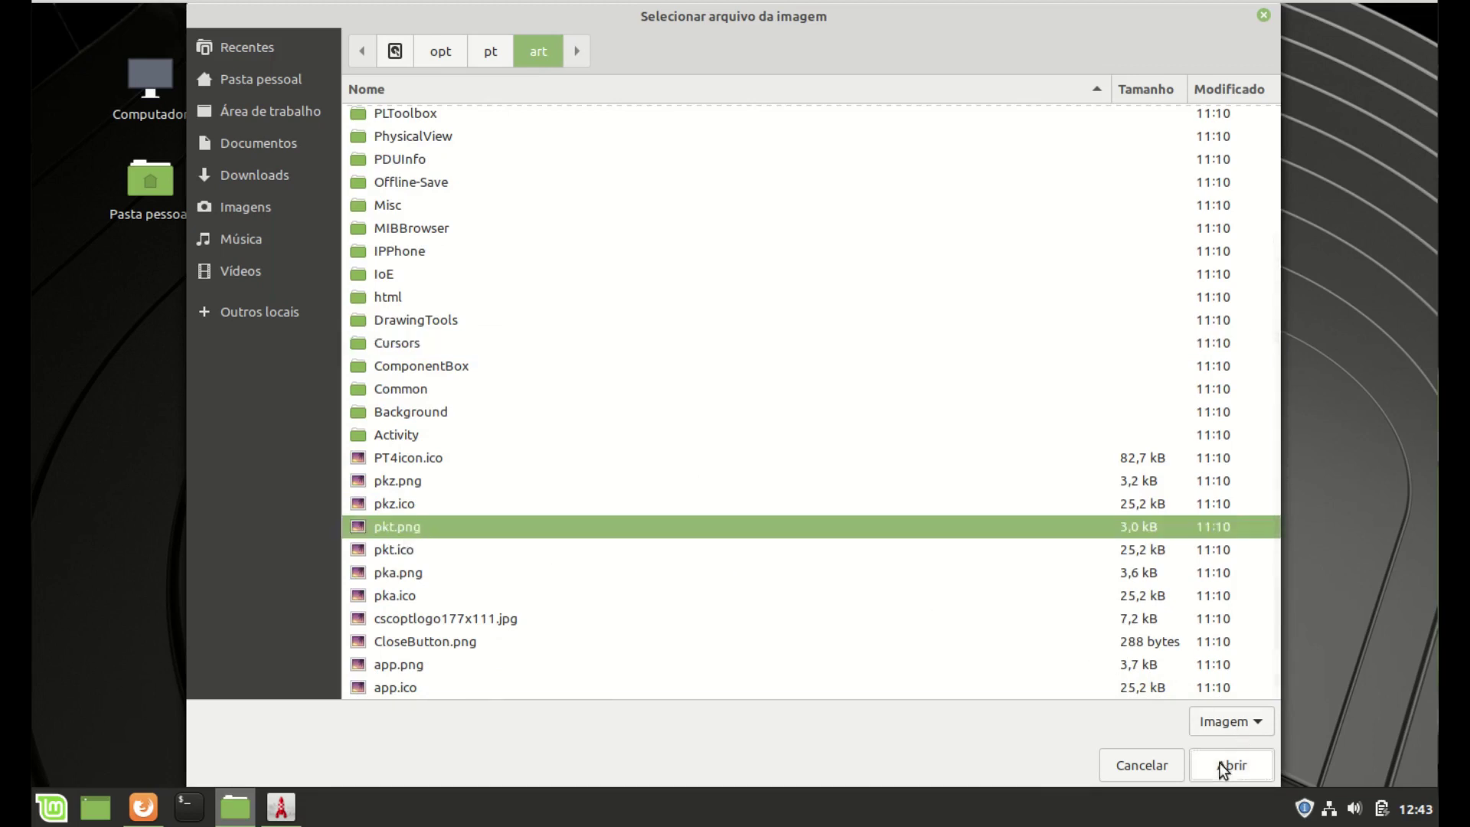
pyautogui.click(618, 237)
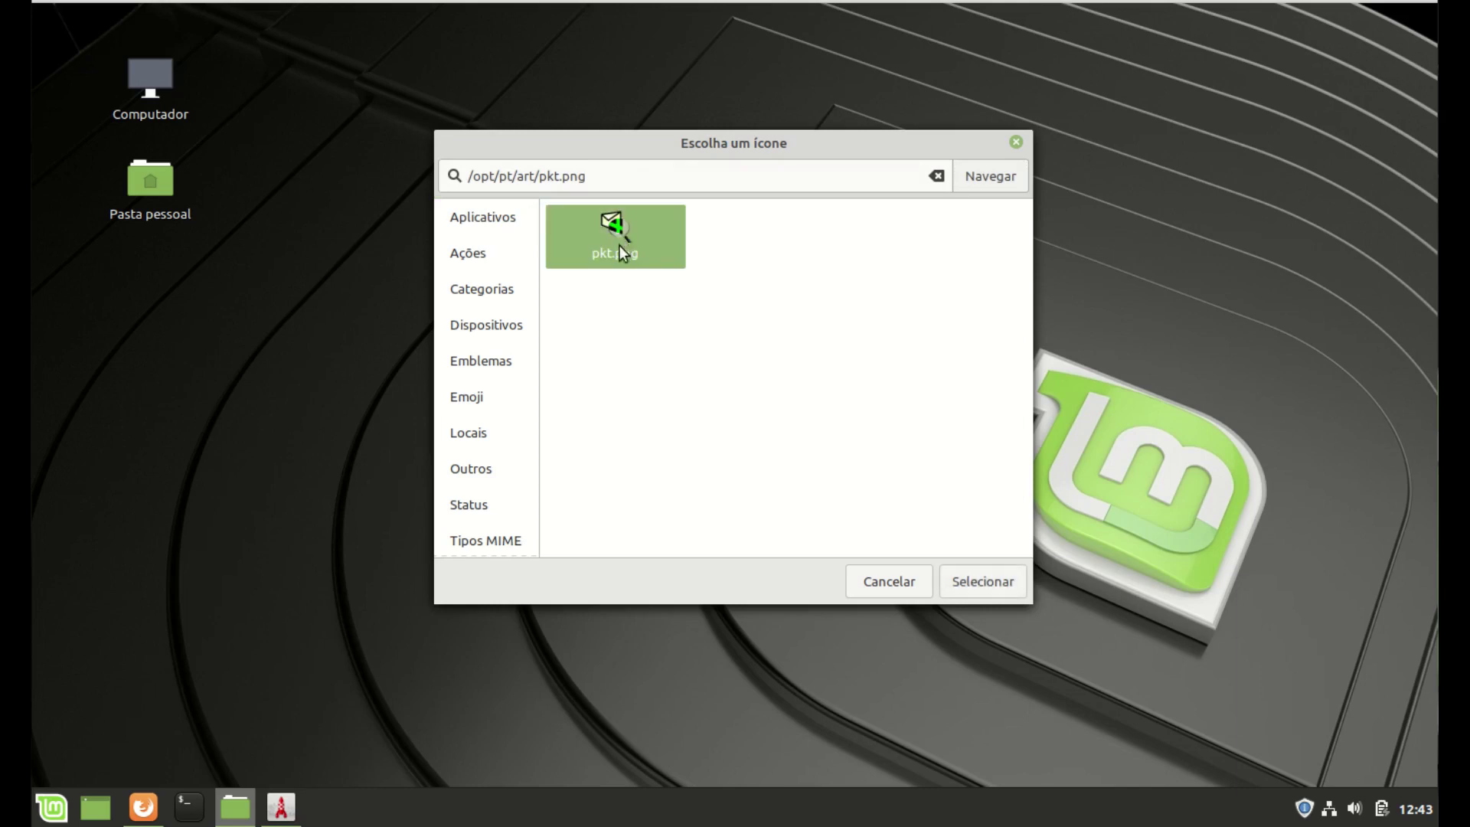
pyautogui.click(984, 583)
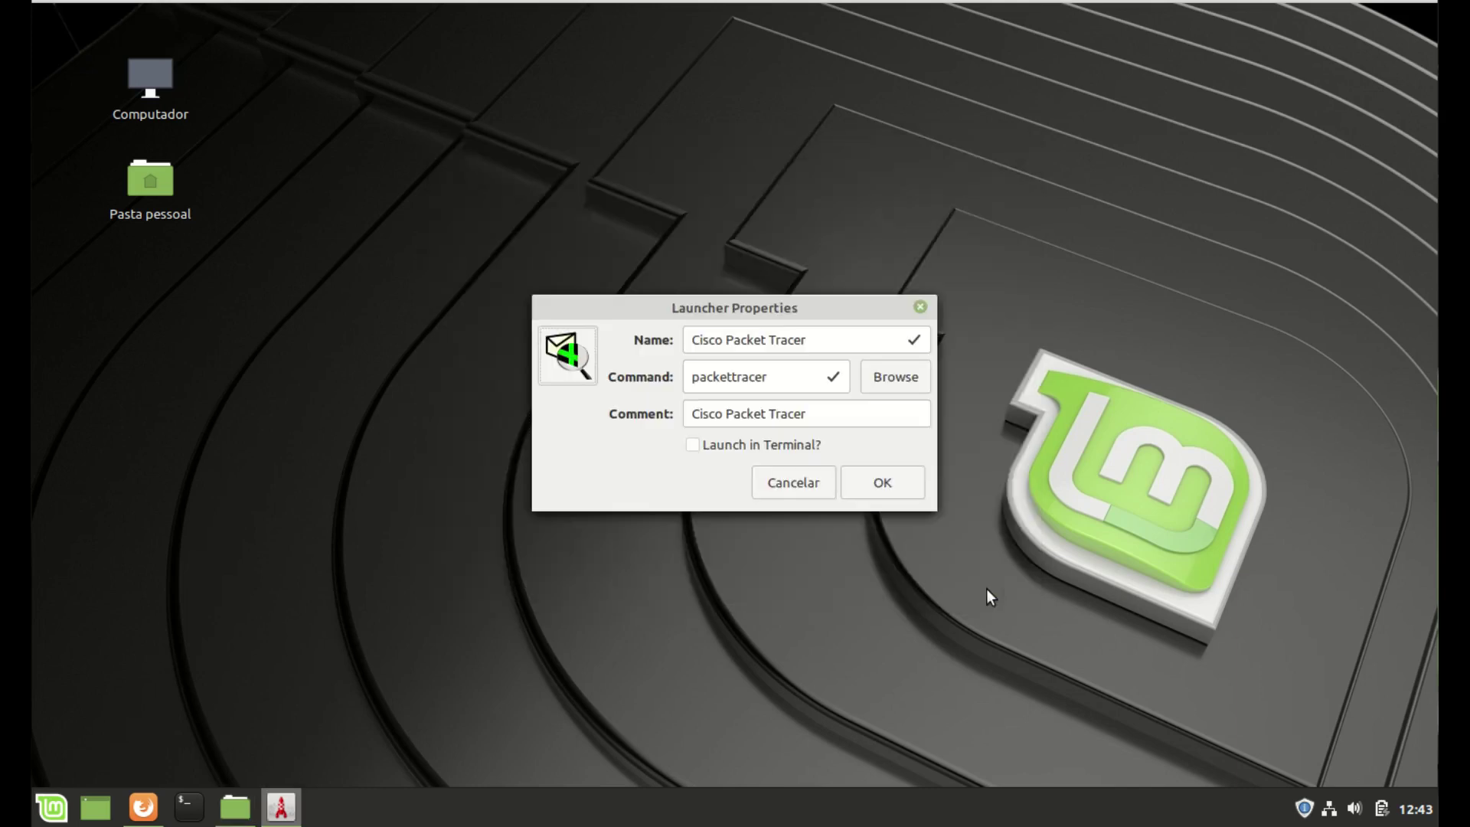
# Step: Save the launcher, agree to add it to the menu as well, and start Packet Tracer from its desktop icon
pyautogui.click(883, 488)
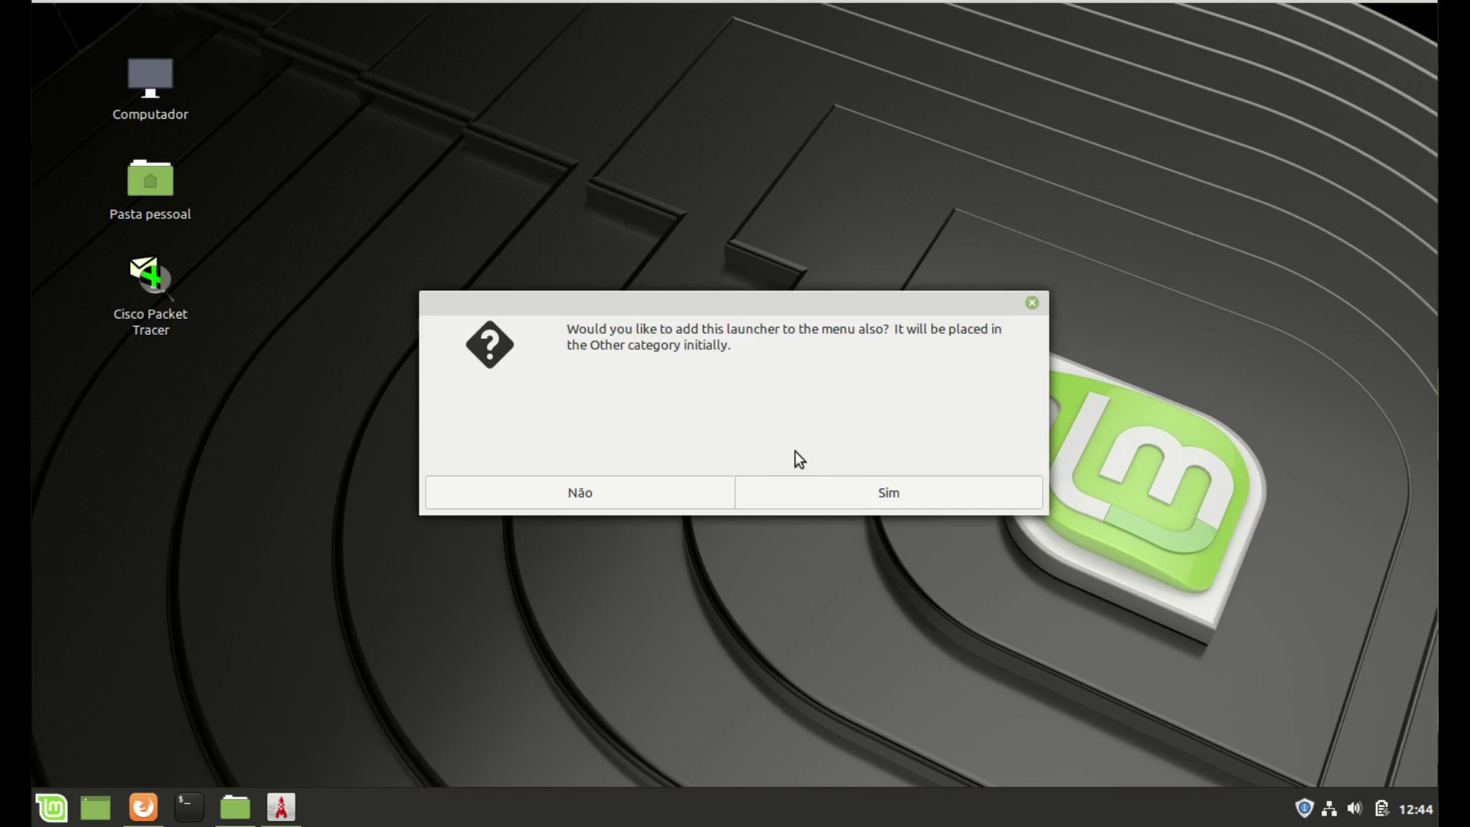
pyautogui.click(876, 498)
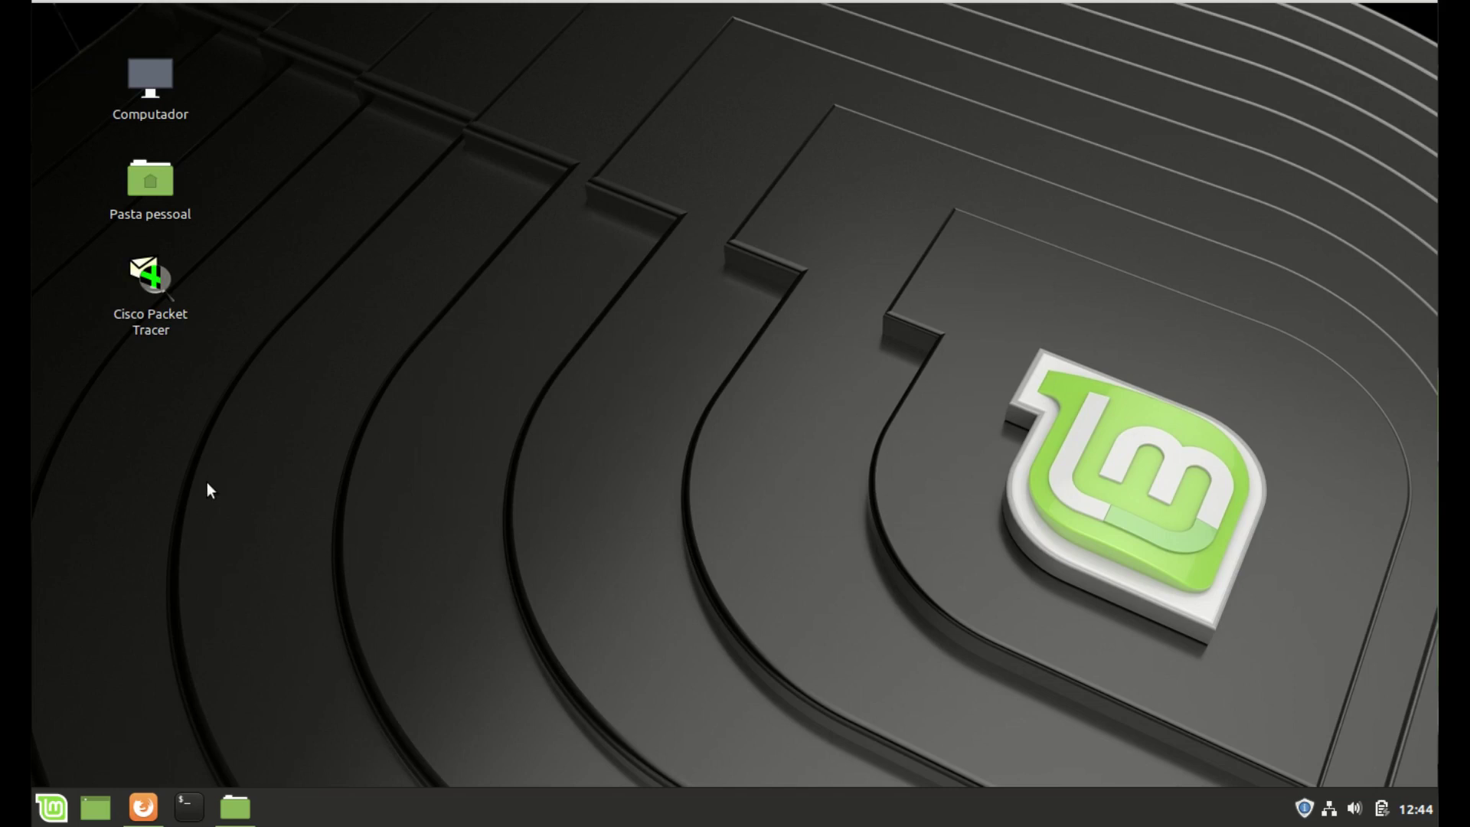
pyautogui.doubleClick(164, 292)
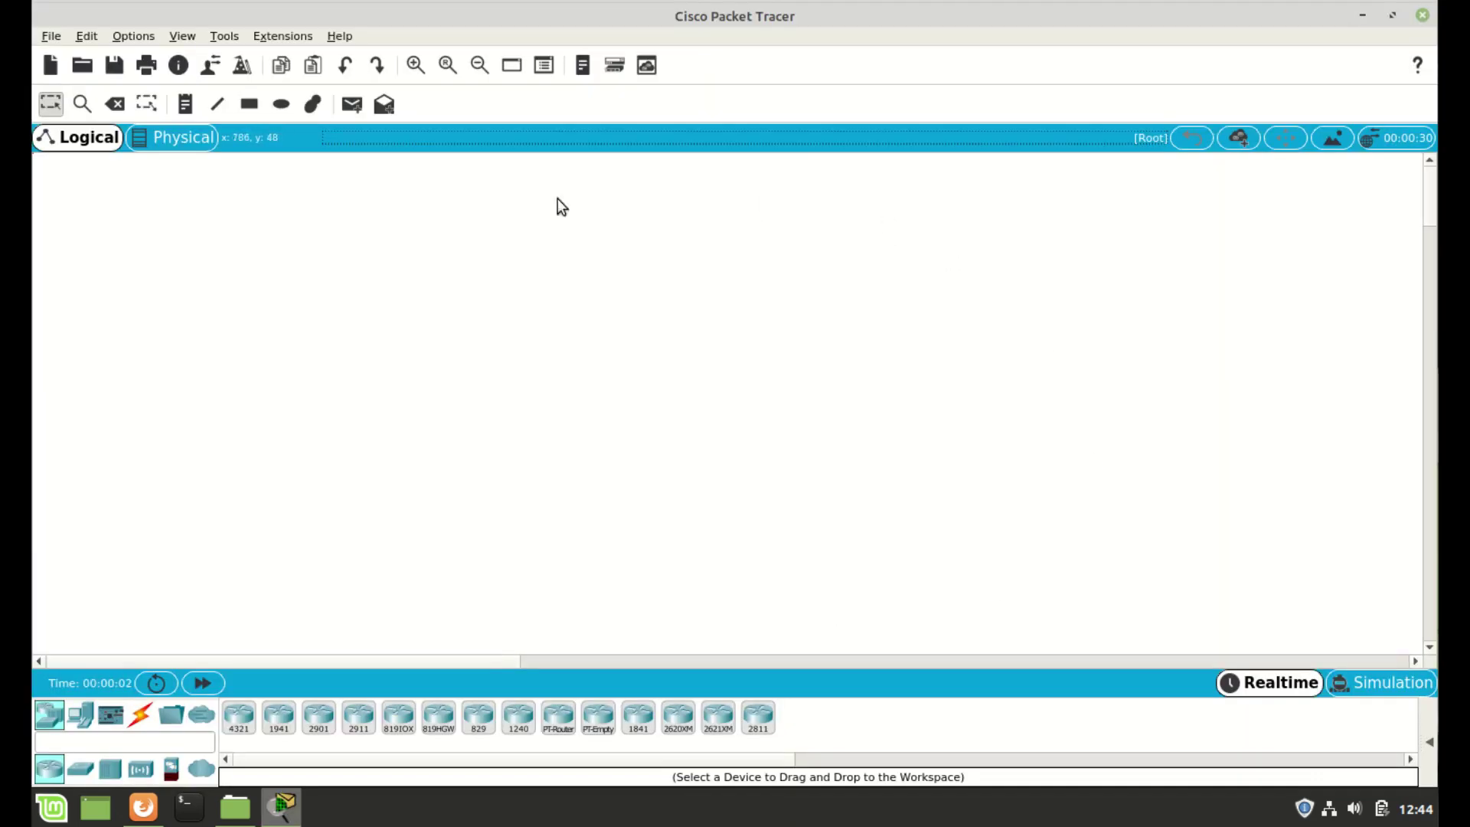